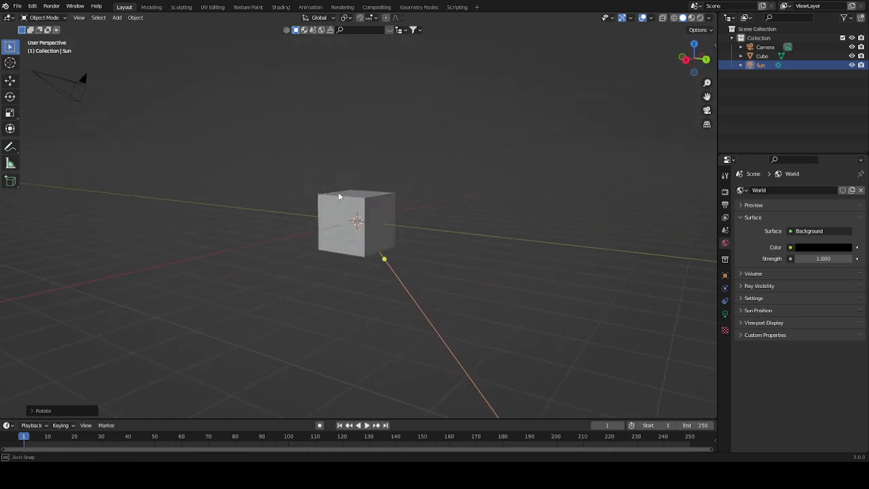
Step: Stretch the cube into a long box by moving its +Y face about 5.3 m along the Y axis
{"action": "left_click", "coordinate": [397, 171]}
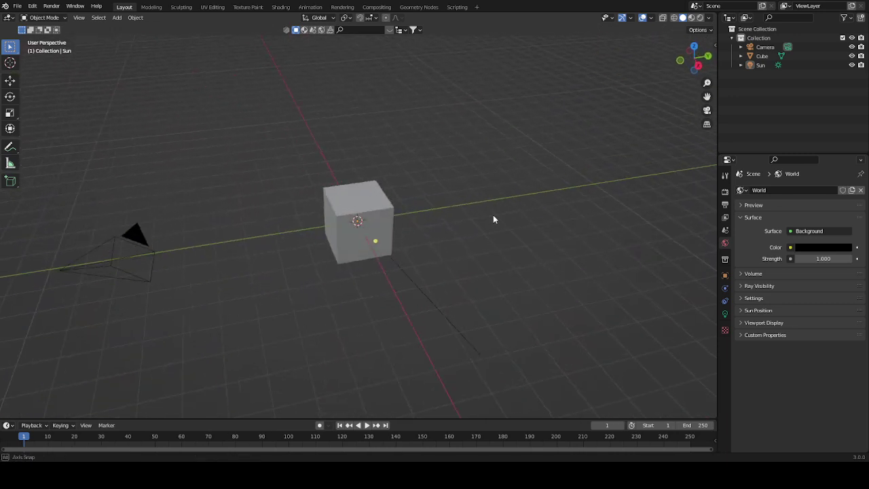
{"action": "left_click", "coordinate": [382, 211]}
{"action": "middle_click_drag", "start_coordinate": [382, 211], "coordinate": [454, 233]}
{"action": "key", "text": "Tab"}
{"action": "key", "text": "Tab"}
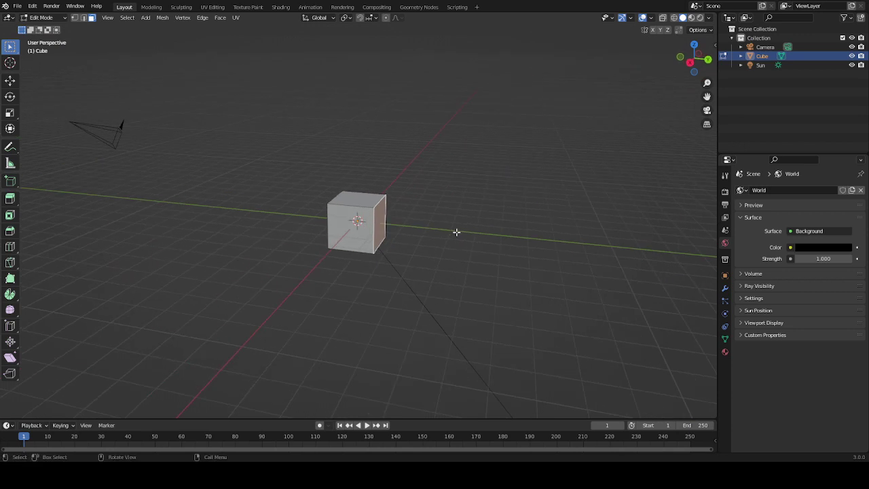
{"action": "key", "text": "g"}
{"action": "key", "text": "y"}
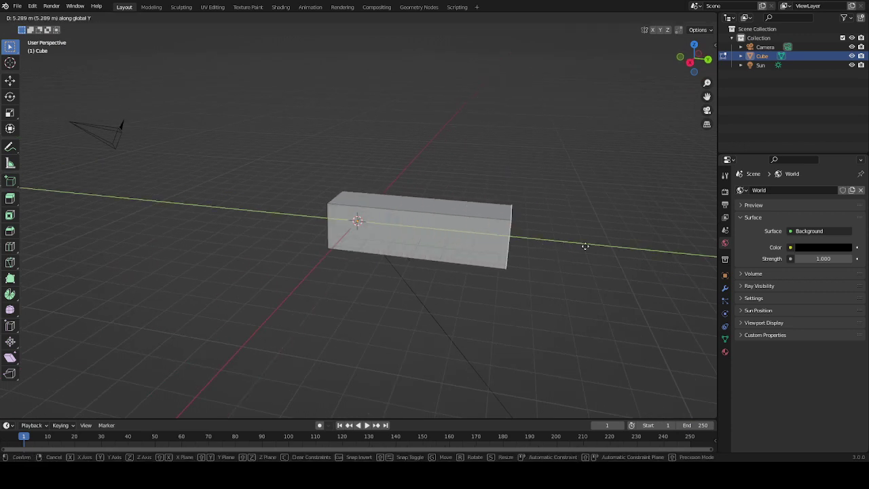
{"action": "left_click", "coordinate": [587, 247]}
Step: Snap the 3D cursor to the end face opposite the stretched end of the box
{"action": "middle_click_drag", "start_coordinate": [309, 227], "coordinate": [396, 215]}
{"action": "left_click", "coordinate": [342, 224]}
{"action": "key", "text": "shift+s"}
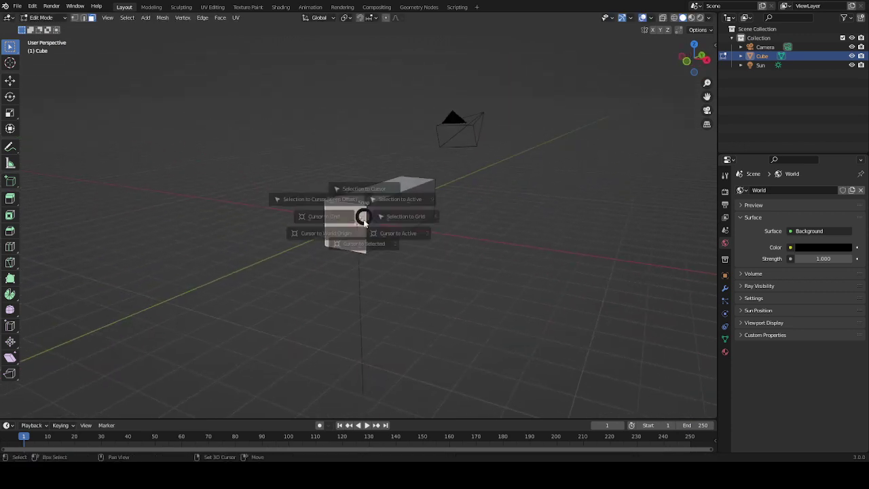
{"action": "left_click", "coordinate": [360, 261]}
{"action": "mouse_move", "coordinate": [339, 224]}
{"action": "middle_mouse_down"}
{"action": "mouse_move", "coordinate": [346, 229]}
{"action": "mouse_move", "coordinate": [353, 214]}
{"action": "middle_mouse_up"}
{"action": "key", "text": "shift+s"}
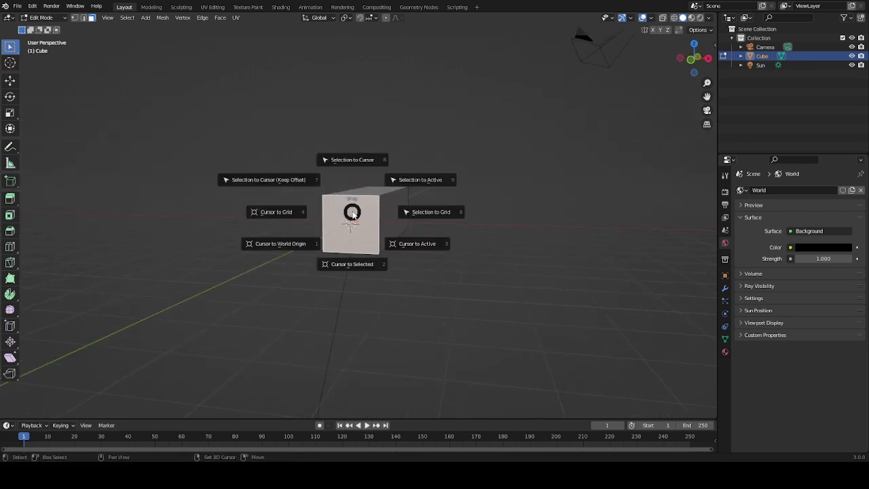
{"action": "left_click", "coordinate": [359, 266]}
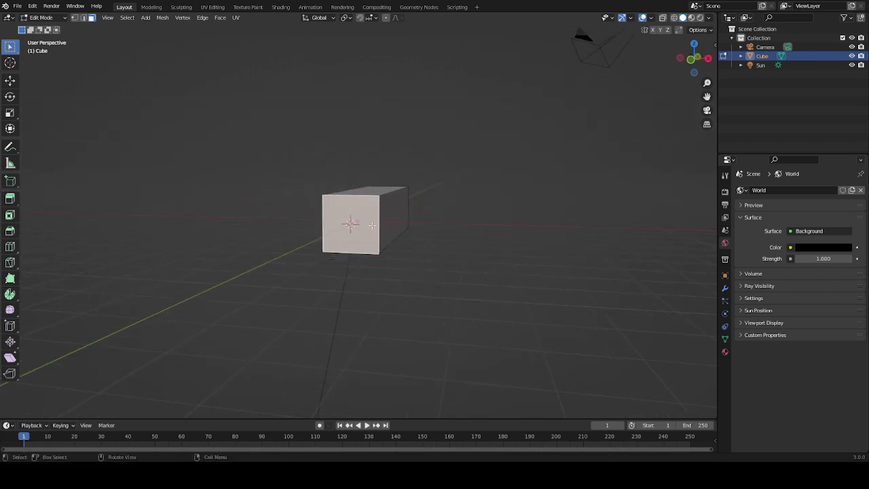
Step: Set the box's origin to the 3D cursor on its end face
{"action": "middle_click_drag", "start_coordinate": [359, 265], "coordinate": [353, 223]}
{"action": "key", "text": "Tab"}
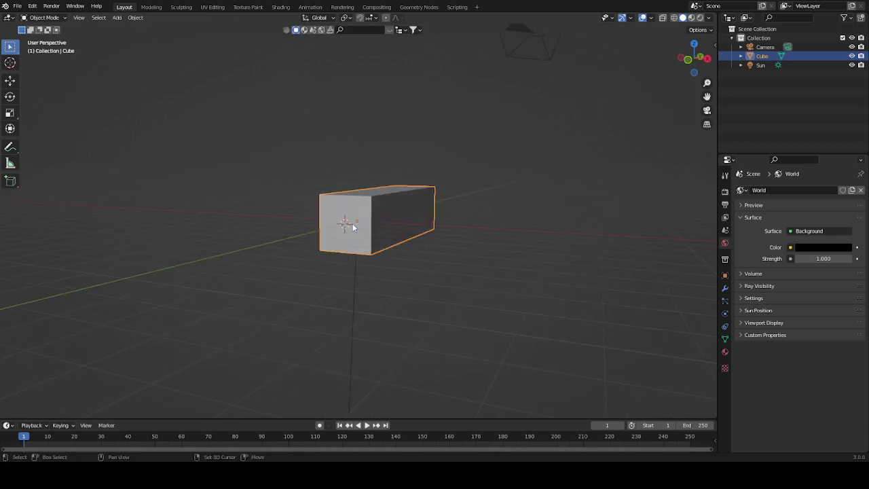
{"action": "right_click", "coordinate": [353, 228]}
{"action": "mouse_move", "coordinate": [351, 256]}
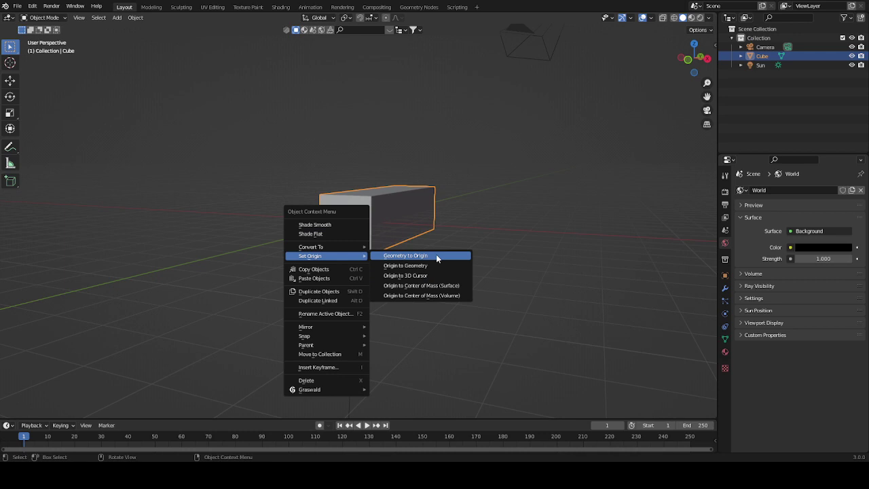
{"action": "left_click", "coordinate": [422, 275]}
{"action": "middle_click_drag", "start_coordinate": [492, 224], "coordinate": [467, 221]}
{"action": "key", "text": "Tab"}
{"action": "key", "text": "Tab"}
Step: Switch to the Shading workspace and delete the Principled BSDF node from the box's material
{"action": "middle_click_drag", "start_coordinate": [366, 63], "coordinate": [309, 95]}
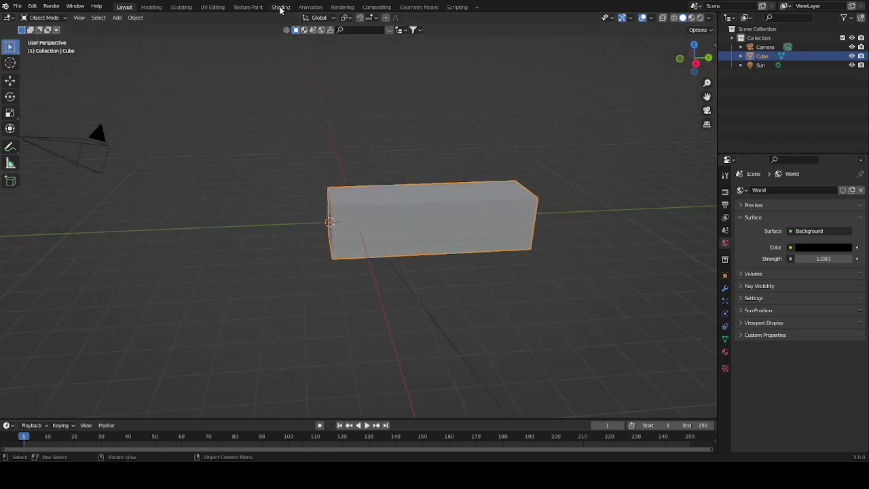
{"action": "left_click", "coordinate": [281, 8]}
{"action": "mouse_move", "coordinate": [422, 103]}
{"action": "middle_mouse_down"}
{"action": "mouse_move", "coordinate": [426, 175]}
{"action": "mouse_move", "coordinate": [420, 171]}
{"action": "mouse_move", "coordinate": [437, 182]}
{"action": "mouse_move", "coordinate": [414, 167]}
{"action": "mouse_move", "coordinate": [417, 180]}
{"action": "middle_mouse_up"}
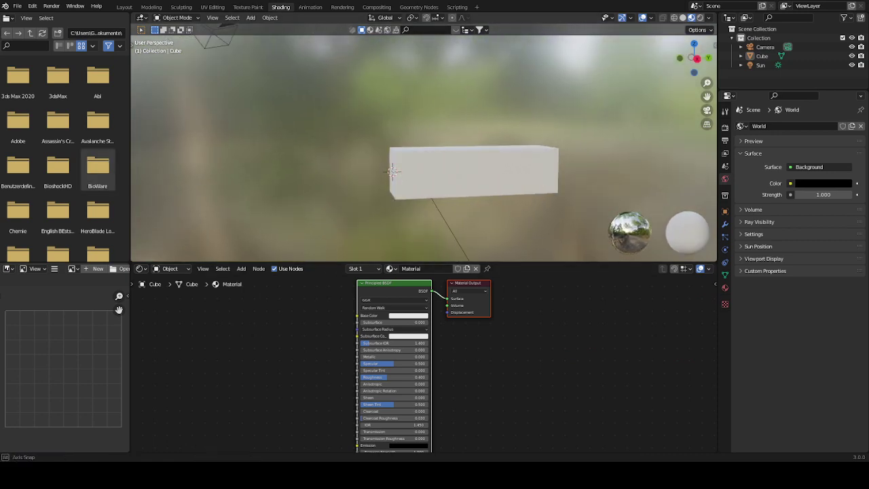
{"action": "left_click", "coordinate": [405, 287]}
{"action": "key", "text": "x"}
Step: Add a Principled Volume node and connect it to the Volume input of the Material Output
{"action": "key", "text": "shift+a"}
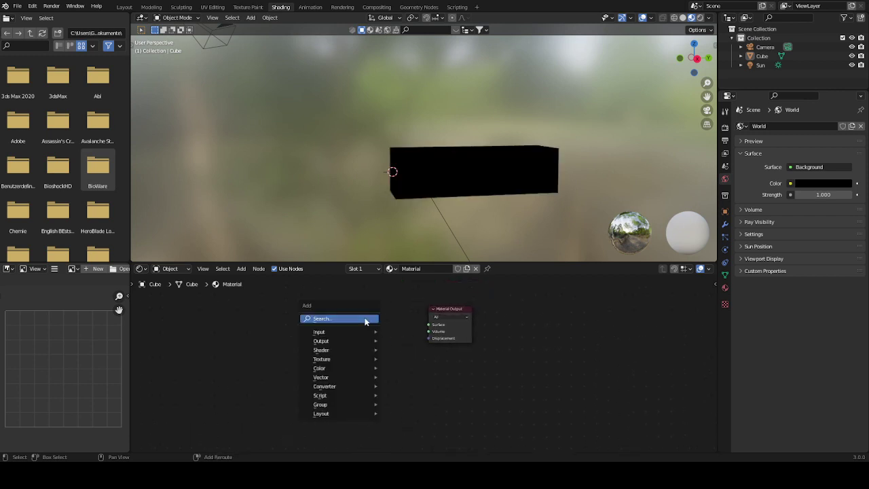
{"action": "type", "text": "pri"}
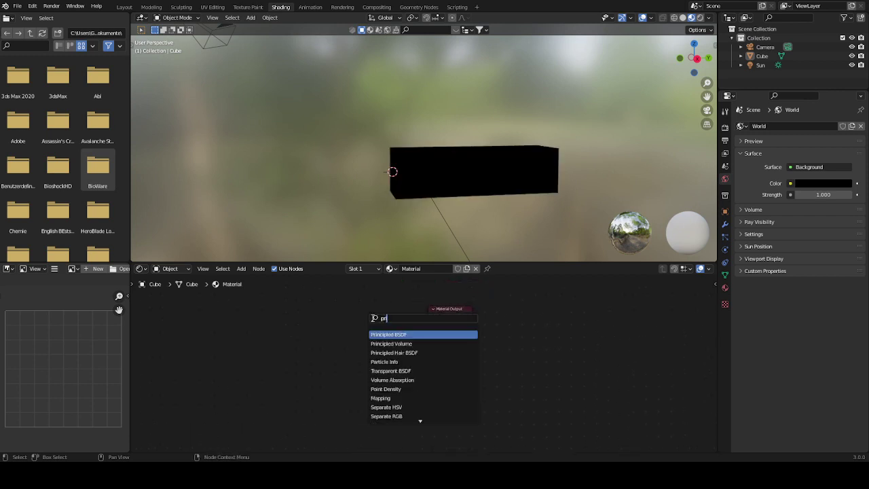
{"action": "left_click", "coordinate": [416, 344]}
{"action": "left_click", "coordinate": [380, 332]}
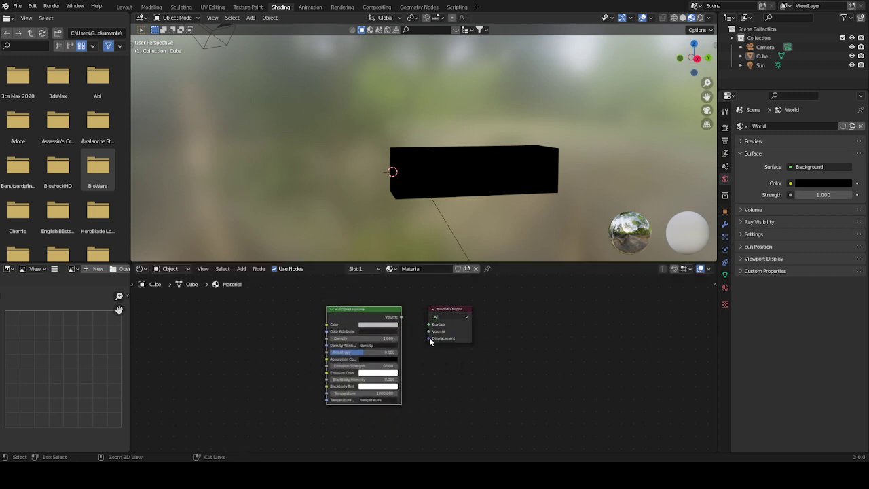
{"action": "middle_click_drag", "start_coordinate": [430, 338], "coordinate": [426, 319], "text": "ctrl"}
{"action": "left_click_drag", "start_coordinate": [374, 300], "coordinate": [430, 324]}
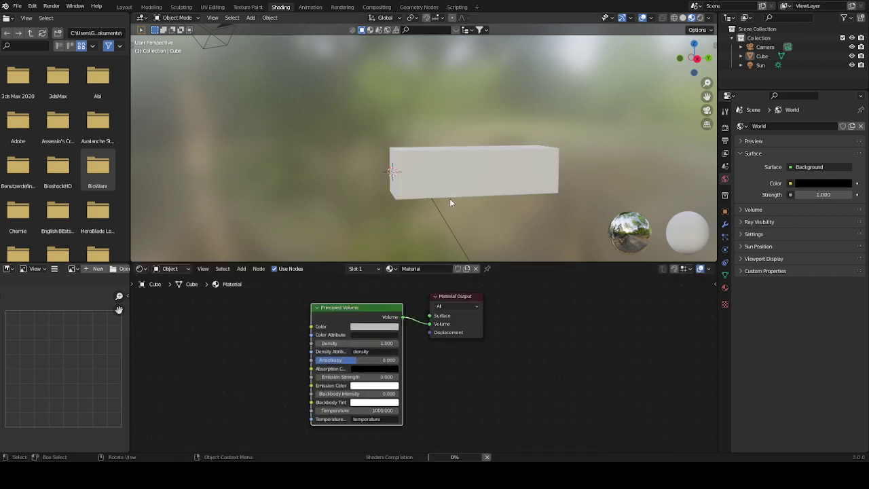
Step: Set the Principled Volume's Density to 0
{"action": "left_click", "coordinate": [382, 343]}
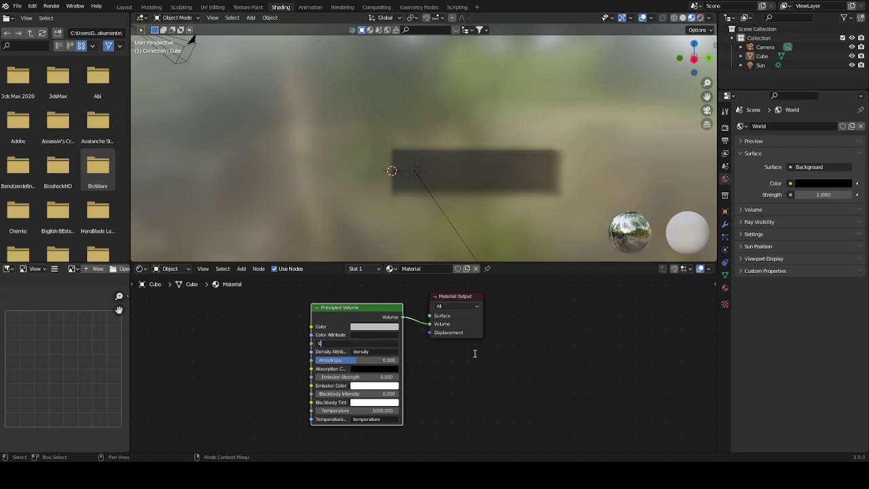
{"action": "type", "text": "0"}
{"action": "key", "text": "Return"}
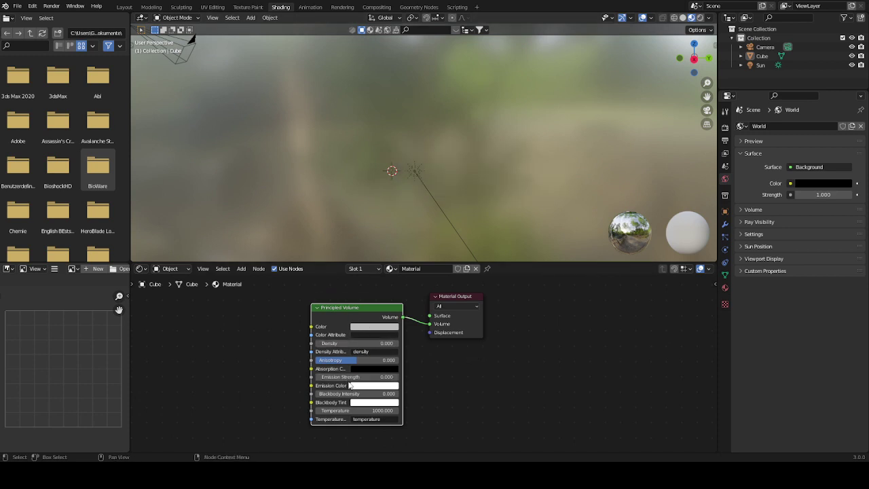
{"action": "middle_click_drag", "start_coordinate": [366, 299], "coordinate": [384, 314]}
{"action": "mouse_move", "coordinate": [419, 172]}
{"action": "middle_mouse_down"}
{"action": "mouse_move", "coordinate": [436, 180]}
{"action": "mouse_move", "coordinate": [427, 181]}
{"action": "middle_mouse_up"}
Step: Add a Gradient Texture node beside the Principled Volume and set its type to Spherical
{"action": "middle_click_drag", "start_coordinate": [248, 327], "coordinate": [318, 338]}
{"action": "key", "text": "shift+a"}
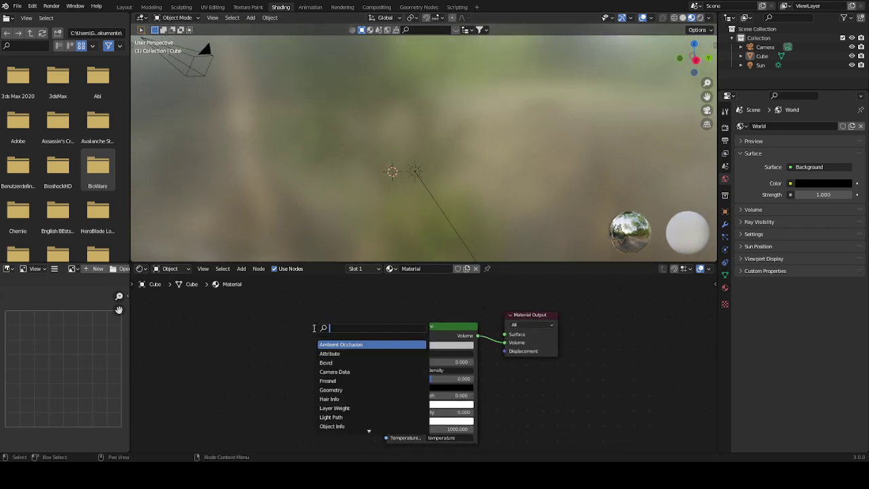
{"action": "type", "text": "gra"}
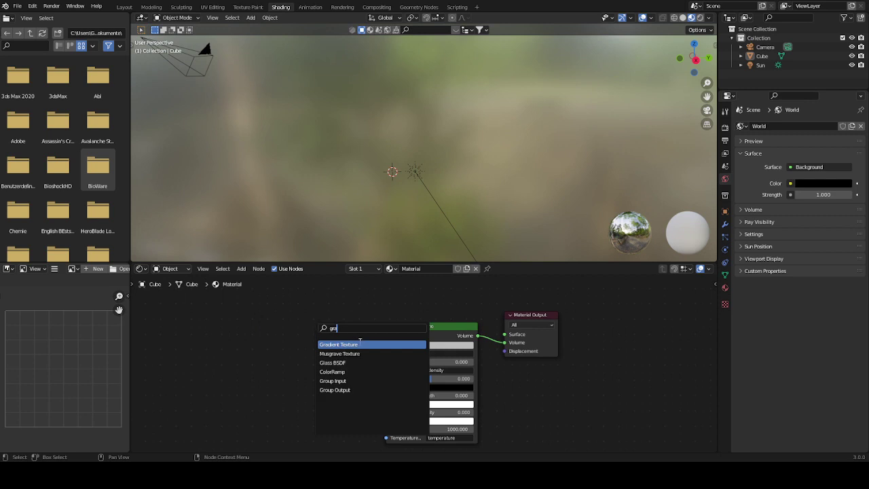
{"action": "key", "text": "Return"}
{"action": "left_click", "coordinate": [303, 354]}
{"action": "scroll", "coordinate": [327, 368], "scroll_direction": "up", "scroll_amount": 1}
{"action": "left_click", "coordinate": [287, 369]}
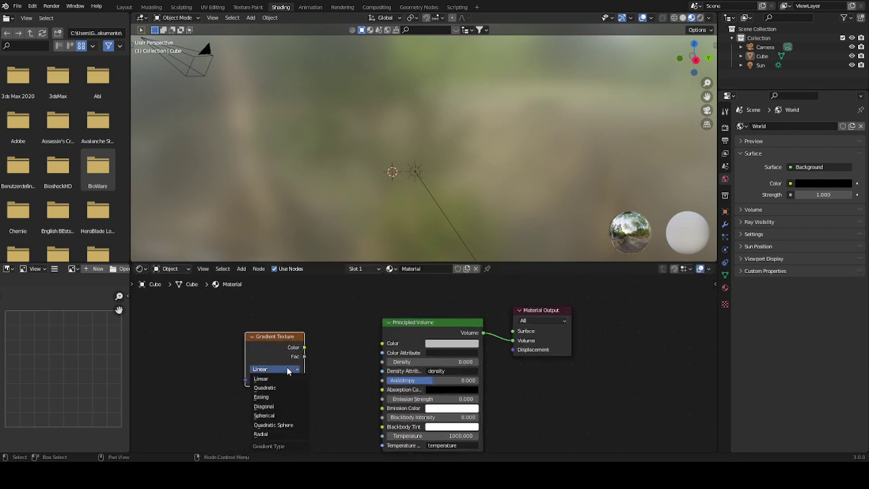
{"action": "left_click", "coordinate": [285, 416]}
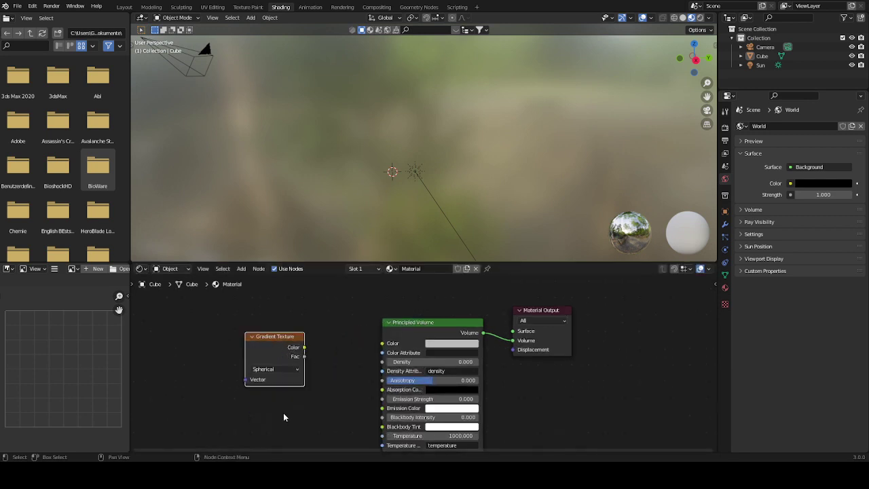
Step: Attach Texture Coordinate and Mapping nodes to the Gradient Texture and switch the 3D viewport to Rendered shading
{"action": "scroll", "coordinate": [254, 378], "scroll_direction": "left", "scroll_amount": 4, "text": "ctrl"}
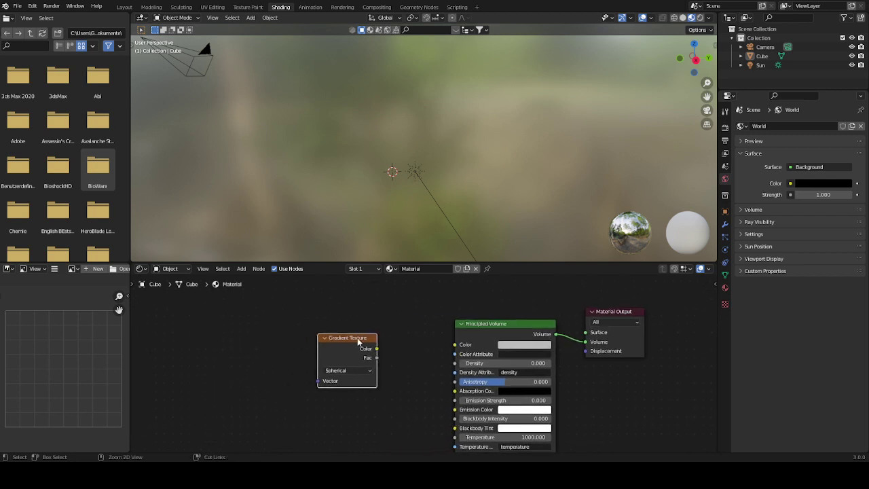
{"action": "key", "text": "ctrl+t"}
{"action": "scroll", "coordinate": [357, 337], "scroll_direction": "left", "scroll_amount": 4, "text": "ctrl"}
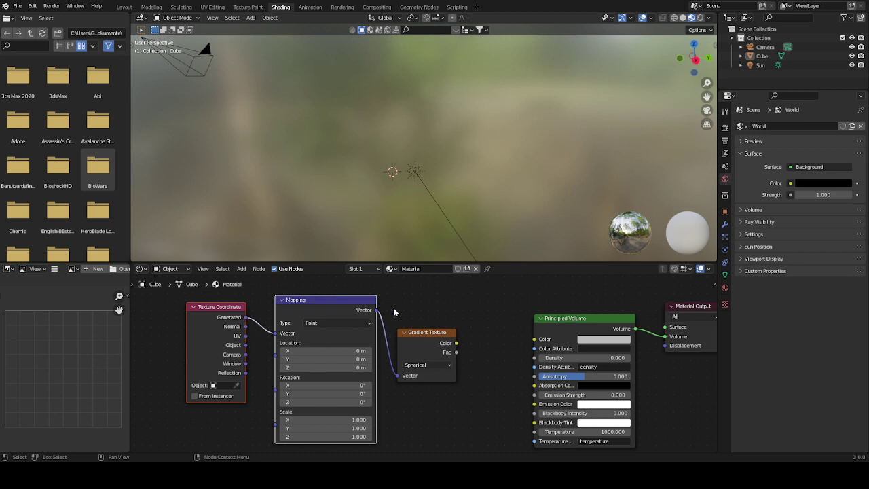
{"action": "key", "text": "z"}
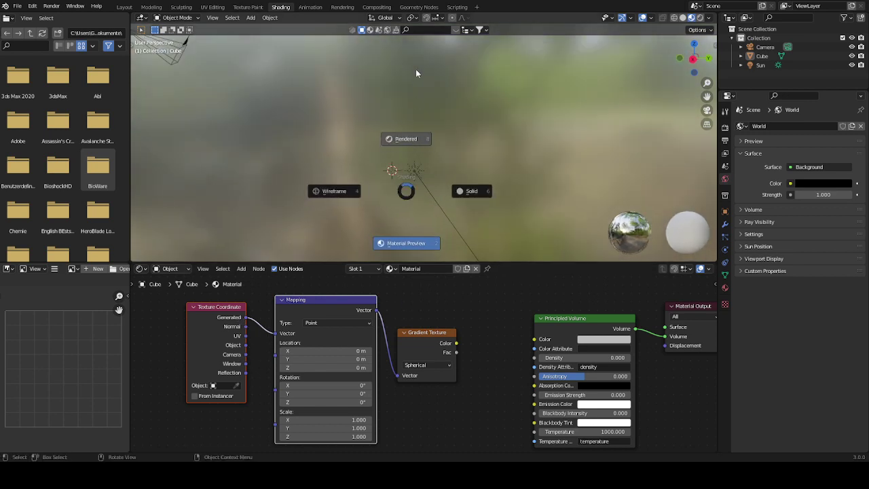
{"action": "left_click", "coordinate": [415, 68]}
Step: Connect the Gradient Texture's Color output to the Principled Volume's Blackbody Intensity
{"action": "middle_click_drag", "start_coordinate": [460, 308], "coordinate": [402, 284]}
{"action": "left_click_drag", "start_coordinate": [399, 320], "coordinate": [477, 388]}
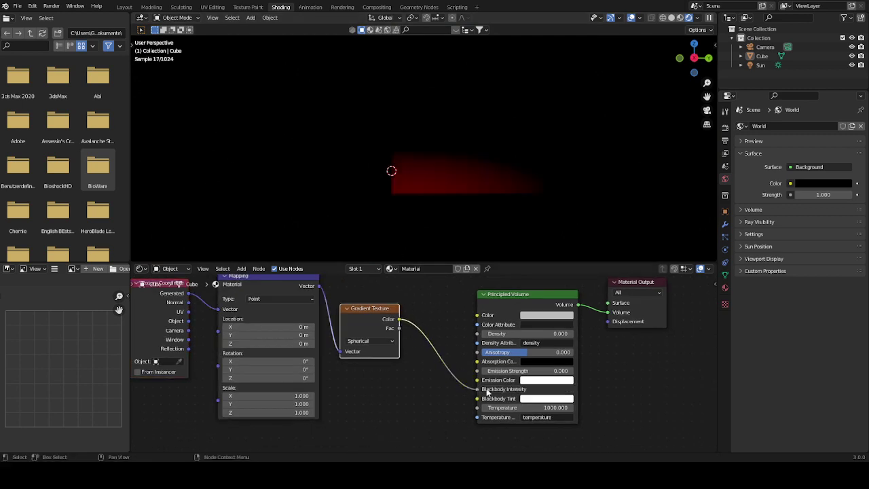
{"action": "middle_click_drag", "start_coordinate": [453, 170], "coordinate": [490, 162]}
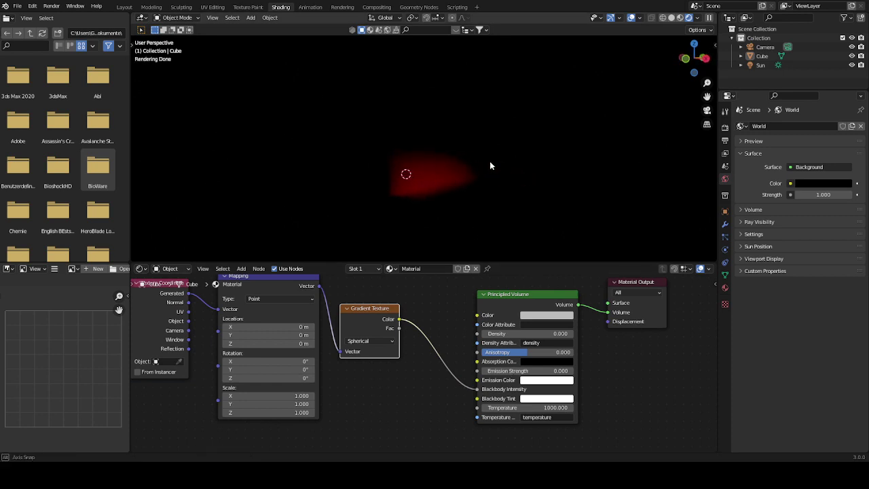
Step: Reroute the gradient's Color link to the Principled Volume's Emission Strength and view the box from the front
{"action": "left_click_drag", "start_coordinate": [477, 390], "coordinate": [477, 370]}
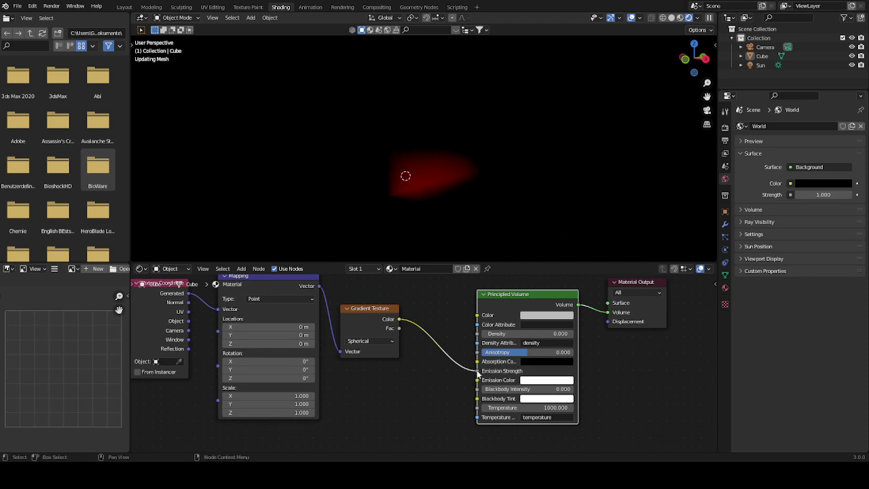
{"action": "mouse_move", "coordinate": [398, 162]}
{"action": "middle_mouse_down"}
{"action": "mouse_move", "coordinate": [327, 156]}
{"action": "mouse_move", "coordinate": [450, 165]}
{"action": "middle_mouse_up"}
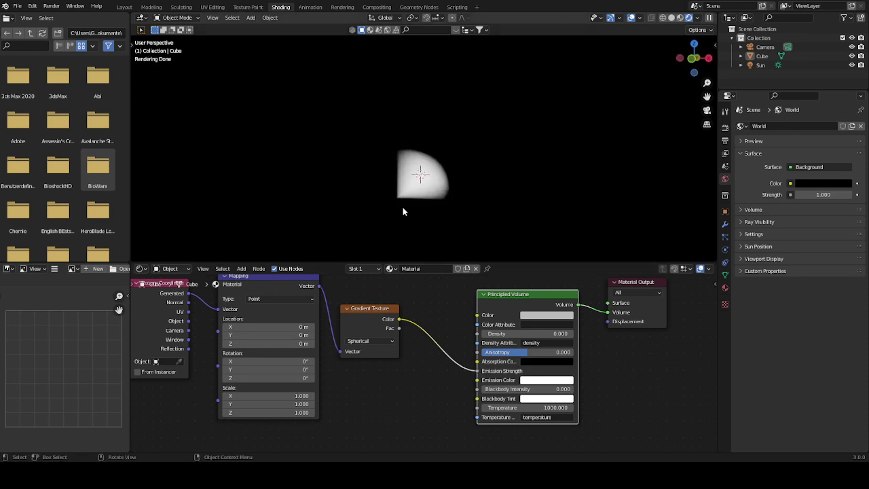
{"action": "middle_click_drag", "start_coordinate": [407, 259], "coordinate": [457, 193]}
Step: Set the Mapping node's Scale to 2 on X, Y and Z
{"action": "scroll", "coordinate": [365, 365], "scroll_direction": "up", "scroll_amount": 3}
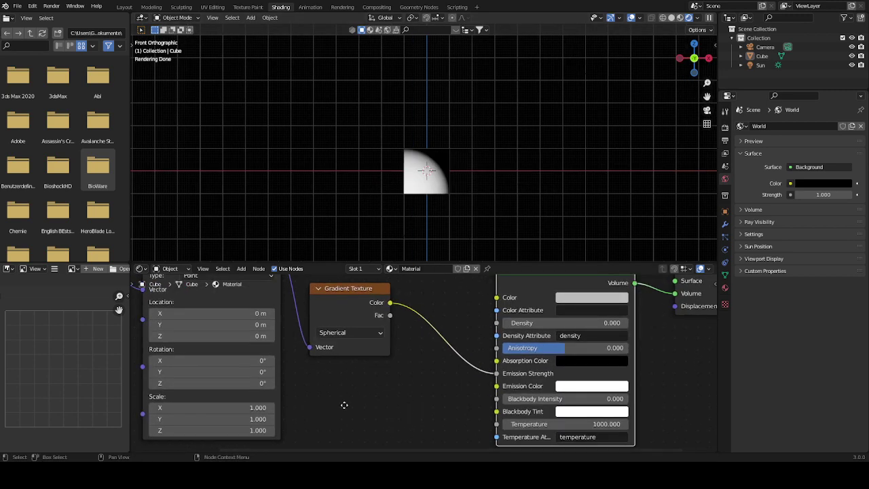
{"action": "left_click", "coordinate": [300, 372]}
{"action": "type", "text": "2"}
{"action": "key", "text": "Return"}
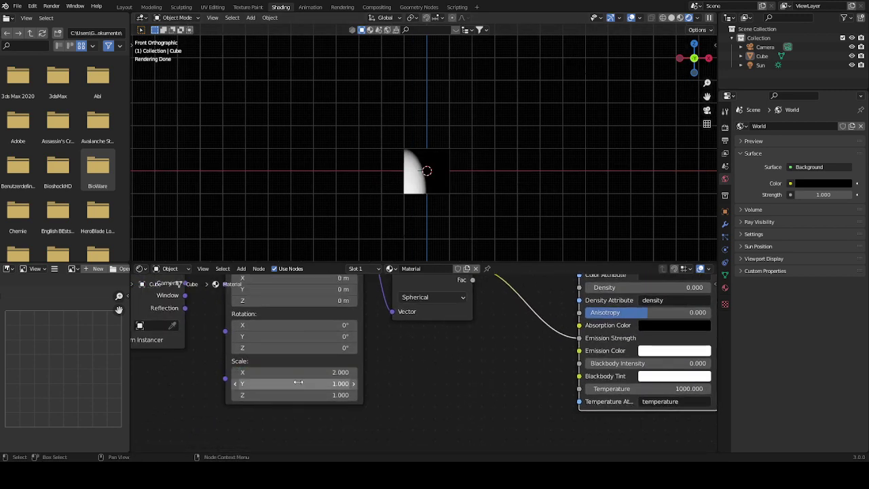
{"action": "left_click", "coordinate": [299, 383]}
{"action": "type", "text": "2"}
{"action": "key", "text": "Return"}
{"action": "left_click", "coordinate": [330, 394]}
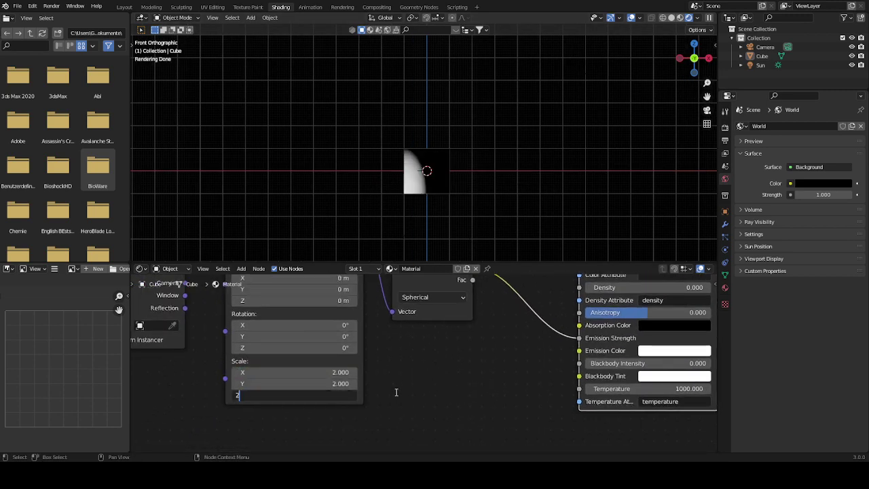
{"action": "type", "text": "2"}
{"action": "key", "text": "Return"}
Step: Set the Mapping node's X and Z Location to -1 m to centre the gradient on the box
{"action": "middle_click_drag", "start_coordinate": [304, 289], "coordinate": [296, 312]}
{"action": "left_click", "coordinate": [302, 300]}
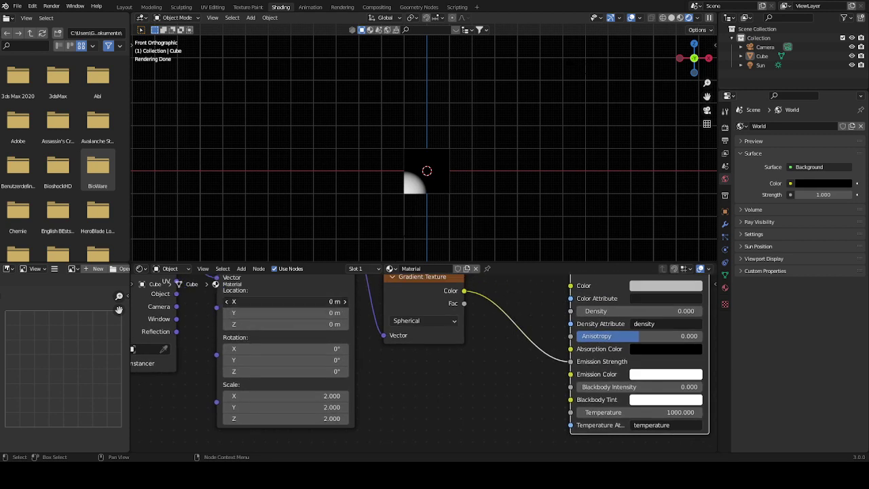
{"action": "key", "text": "BackSpace"}
{"action": "type", "text": "-1"}
{"action": "key", "text": "Return"}
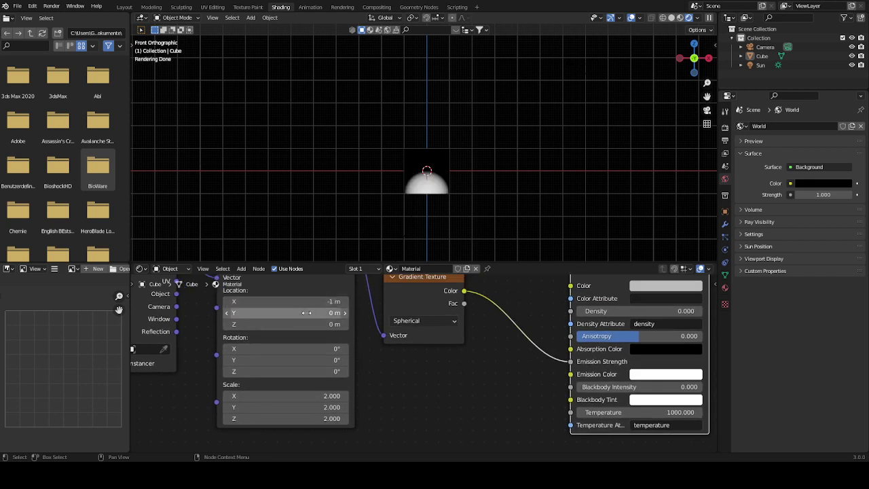
{"action": "left_click", "coordinate": [307, 324]}
{"action": "type", "text": "-1"}
{"action": "key", "text": "Return"}
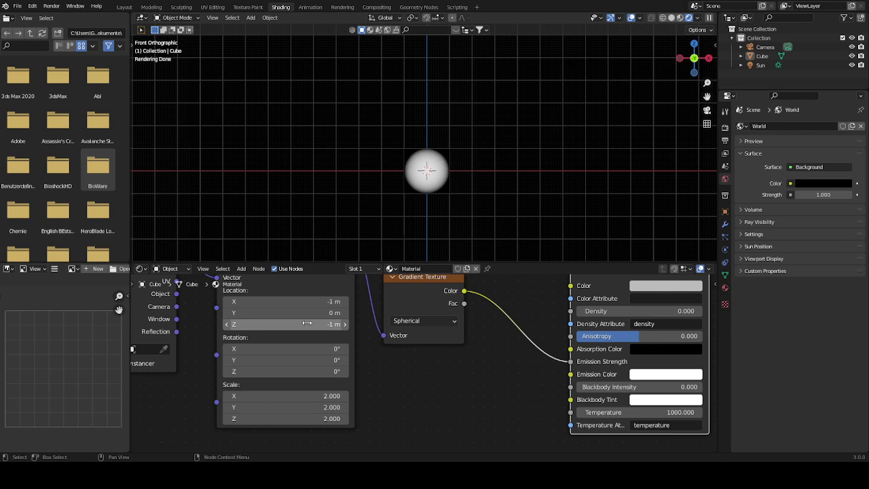
Step: Set the Mapping node's Y Scale to 1.1 to lengthen the gradient along the box
{"action": "middle_click_drag", "start_coordinate": [475, 157], "coordinate": [399, 149]}
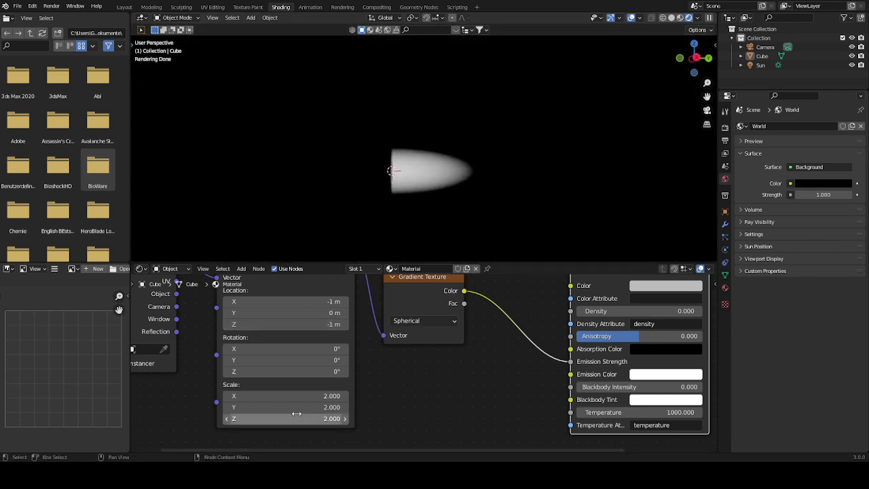
{"action": "mouse_move", "coordinate": [296, 407]}
{"action": "left_mouse_down"}
{"action": "mouse_move", "coordinate": [304, 407]}
{"action": "mouse_move", "coordinate": [281, 407]}
{"action": "mouse_move", "coordinate": [306, 407]}
{"action": "mouse_move", "coordinate": [282, 407]}
{"action": "left_mouse_up"}
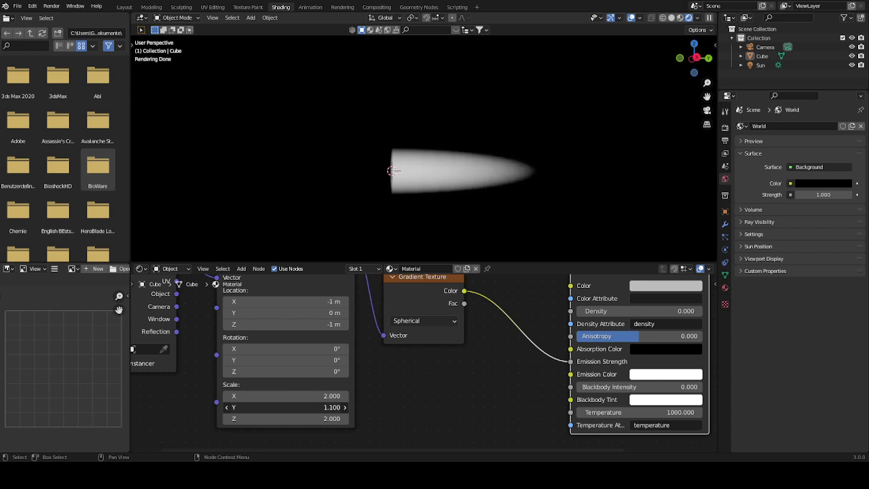
{"action": "scroll", "coordinate": [563, 125], "scroll_direction": "down", "scroll_amount": 4}
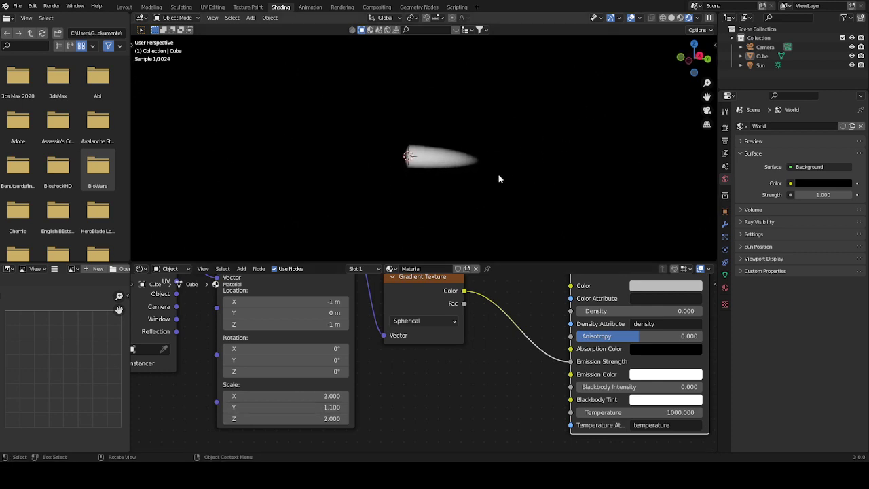
{"action": "scroll", "coordinate": [499, 178], "scroll_direction": "up", "scroll_amount": 2}
{"action": "scroll", "coordinate": [430, 178], "scroll_direction": "up", "scroll_amount": 2}
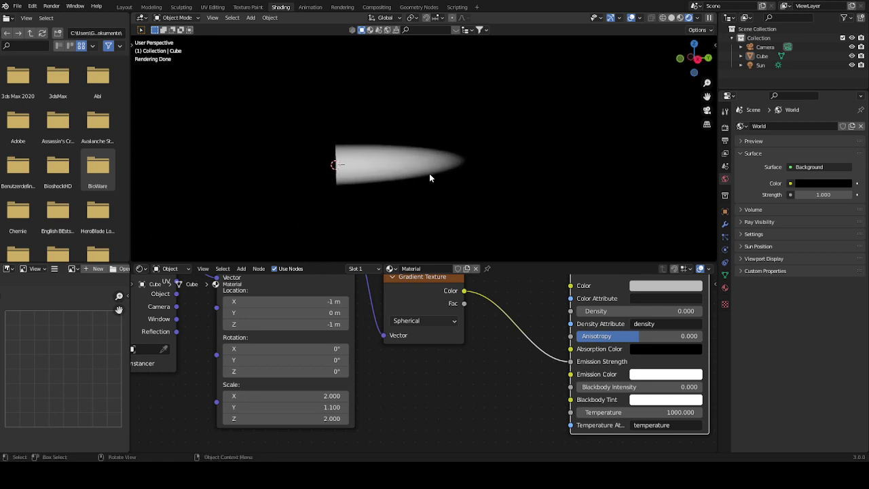
{"action": "key", "text": "z"}
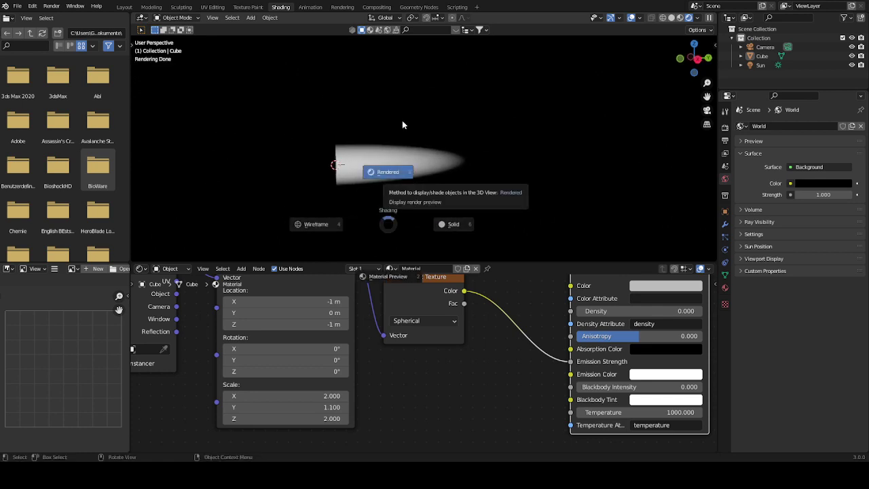
{"action": "left_click", "coordinate": [384, 120]}
Step: Move the Texture Coordinate, Mapping and Gradient Texture nodes together away from the Principled Volume to make room
{"action": "scroll", "coordinate": [410, 307], "scroll_direction": "down", "scroll_amount": 5}
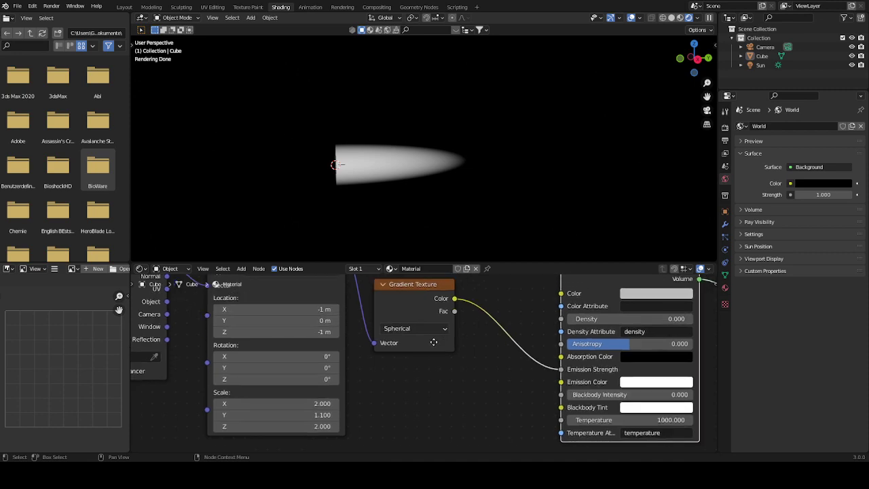
{"action": "left_click_drag", "start_coordinate": [259, 296], "coordinate": [442, 405]}
{"action": "left_click_drag", "start_coordinate": [439, 344], "coordinate": [357, 343]}
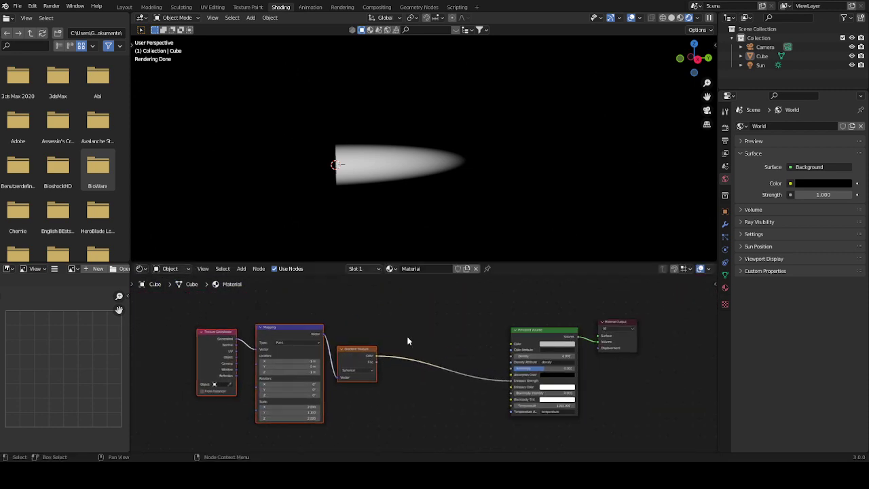
Step: Add a ColorRamp node below the gradient link and connect its Color to the Principled Volume's Emission Color
{"action": "scroll", "coordinate": [414, 339], "scroll_direction": "up", "scroll_amount": 3}
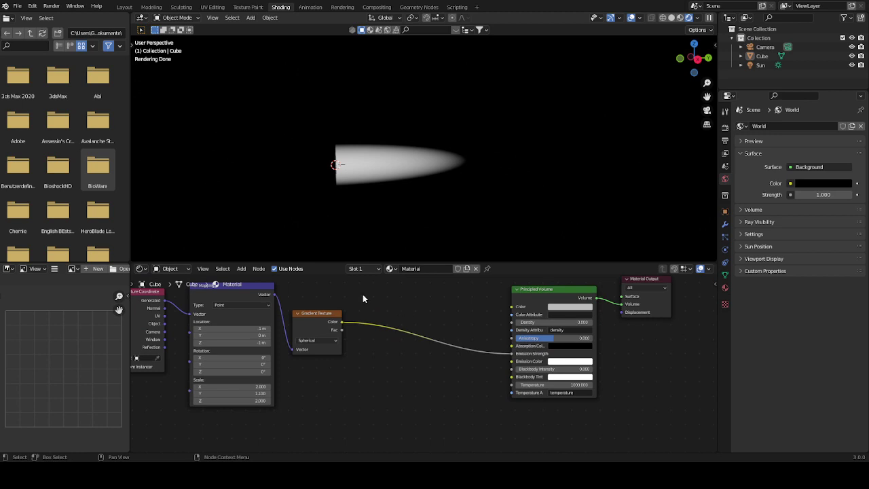
{"action": "middle_click_drag", "start_coordinate": [425, 302], "coordinate": [462, 328]}
{"action": "key", "text": "shift+a"}
{"action": "left_click", "coordinate": [462, 329]}
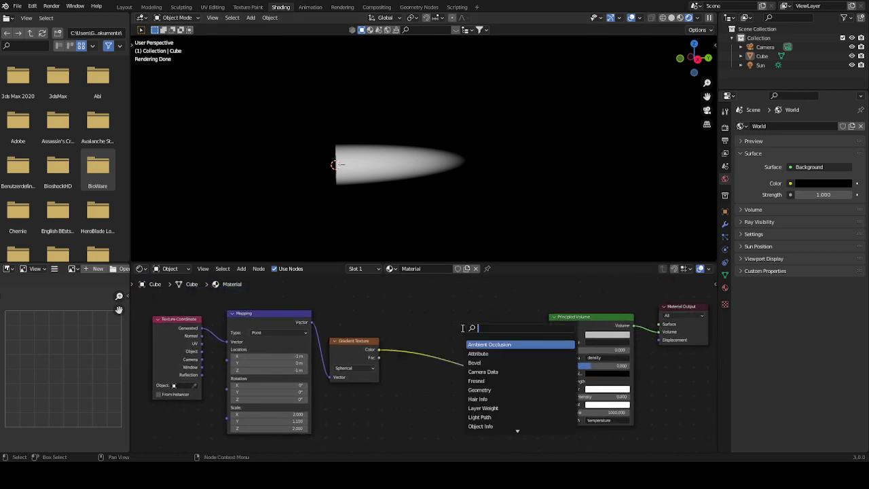
{"action": "type", "text": "col"}
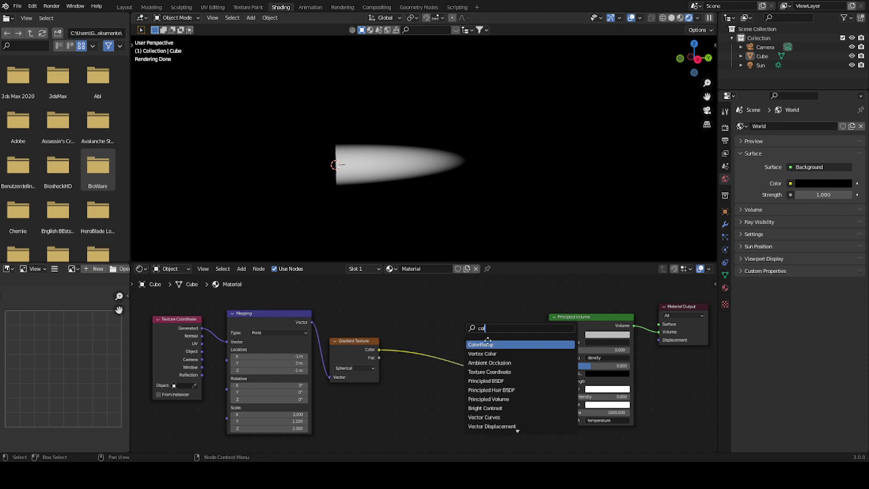
{"action": "left_click", "coordinate": [487, 344]}
{"action": "left_click", "coordinate": [453, 352]}
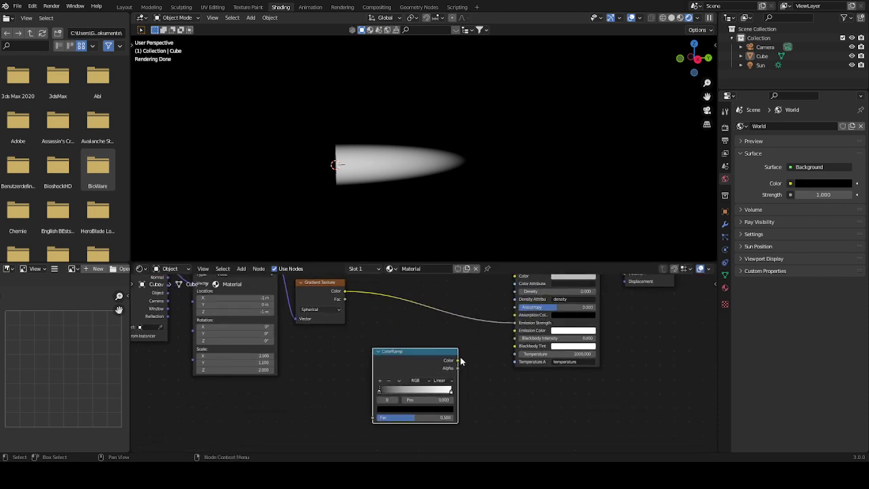
{"action": "left_click_drag", "start_coordinate": [459, 360], "coordinate": [516, 330]}
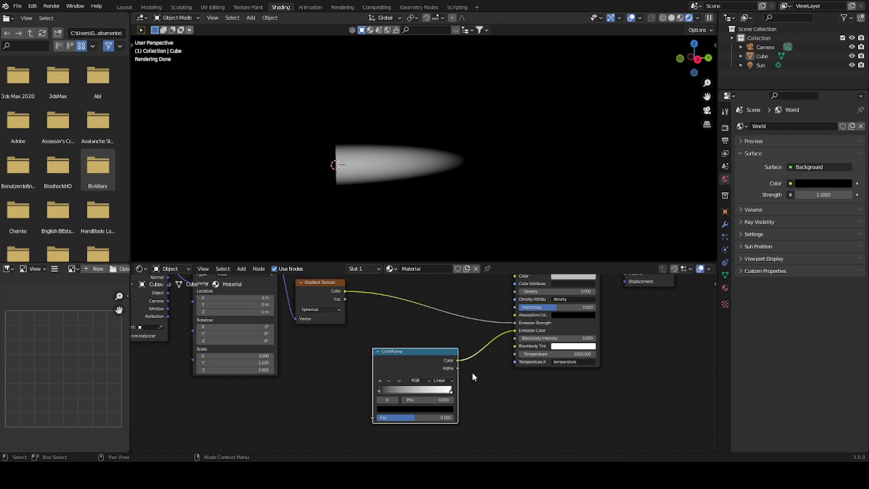
Step: Change the ColorRamp's first stop from black to a bright light blue
{"action": "scroll", "coordinate": [473, 374], "scroll_direction": "up", "scroll_amount": 1}
{"action": "middle_click_drag", "start_coordinate": [407, 330], "coordinate": [441, 337]}
{"action": "scroll", "coordinate": [492, 407], "scroll_direction": "up", "scroll_amount": 2}
{"action": "middle_click_drag", "start_coordinate": [494, 409], "coordinate": [499, 388]}
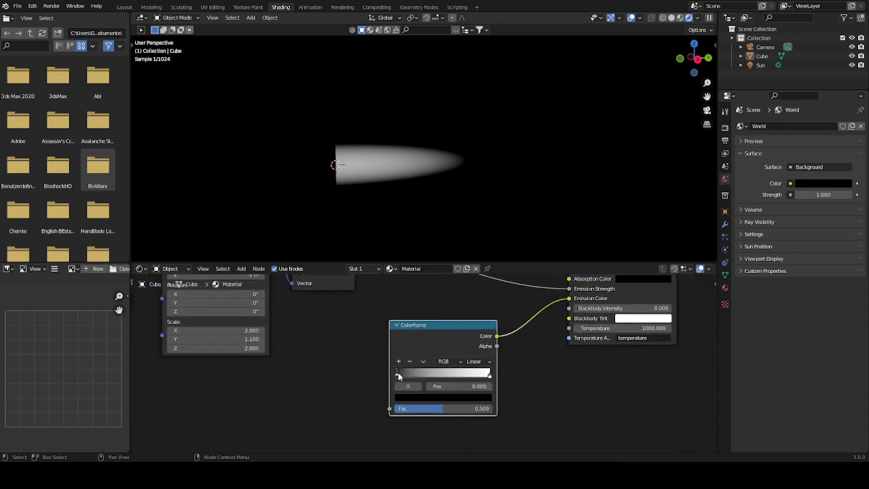
{"action": "left_click", "coordinate": [408, 400]}
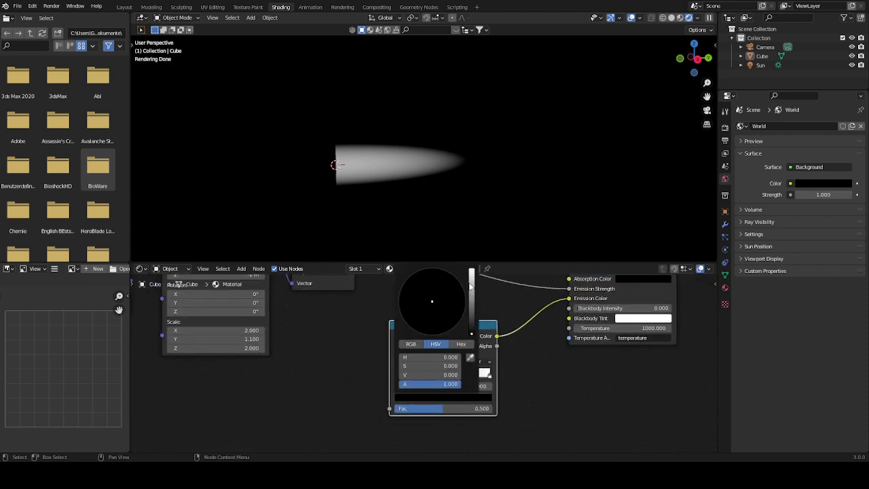
{"action": "left_click_drag", "start_coordinate": [470, 285], "coordinate": [470, 269]}
{"action": "left_click_drag", "start_coordinate": [433, 291], "coordinate": [439, 279]}
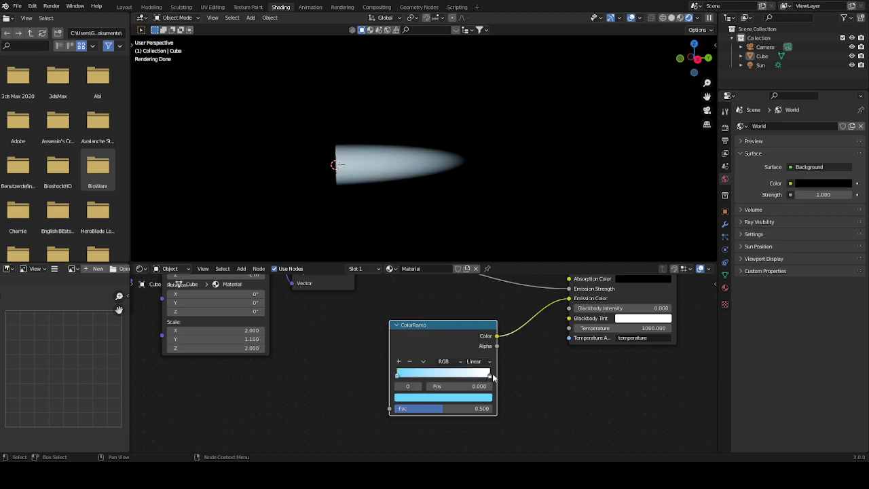
Step: Set the colour Value of the ColorRamp's white last stop to 4
{"action": "left_click", "coordinate": [490, 375]}
{"action": "left_click", "coordinate": [486, 397]}
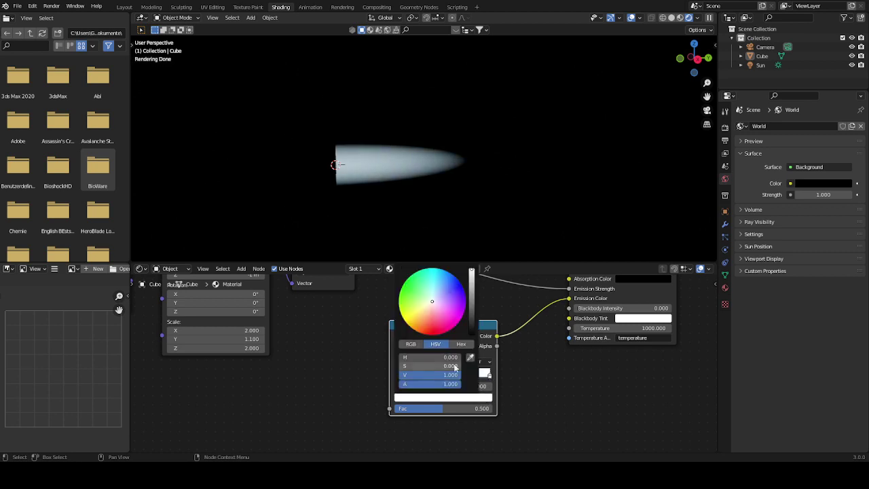
{"action": "left_click", "coordinate": [451, 375]}
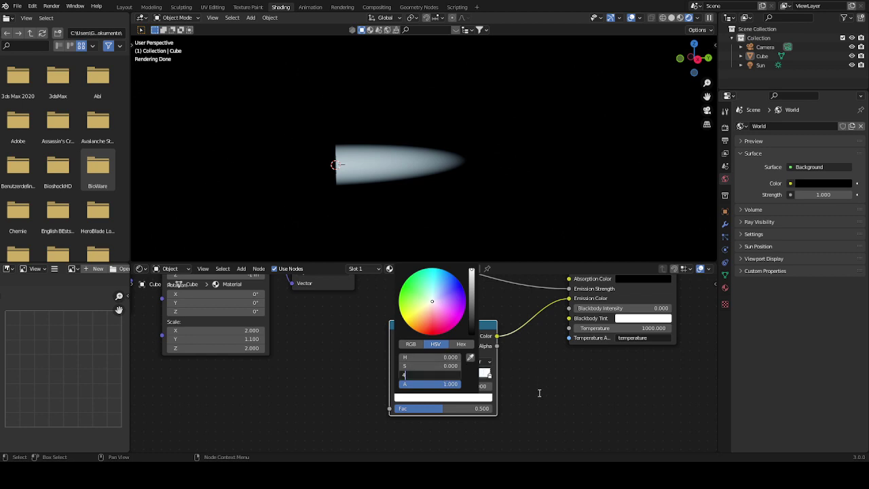
{"action": "type", "text": "4"}
{"action": "key", "text": "Return"}
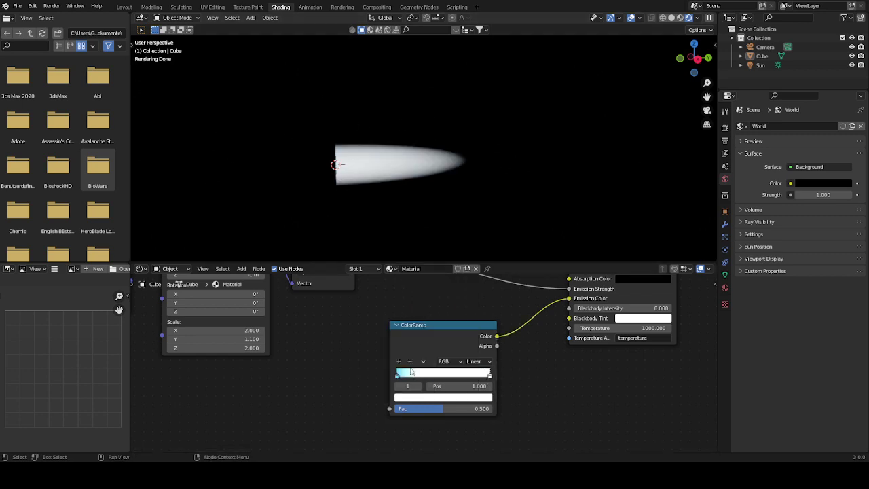
Step: Add a light-blue middle stop to the ColorRamp at about 0.62 and move the blue first stop inward
{"action": "left_click", "coordinate": [454, 400]}
{"action": "left_click", "coordinate": [435, 292]}
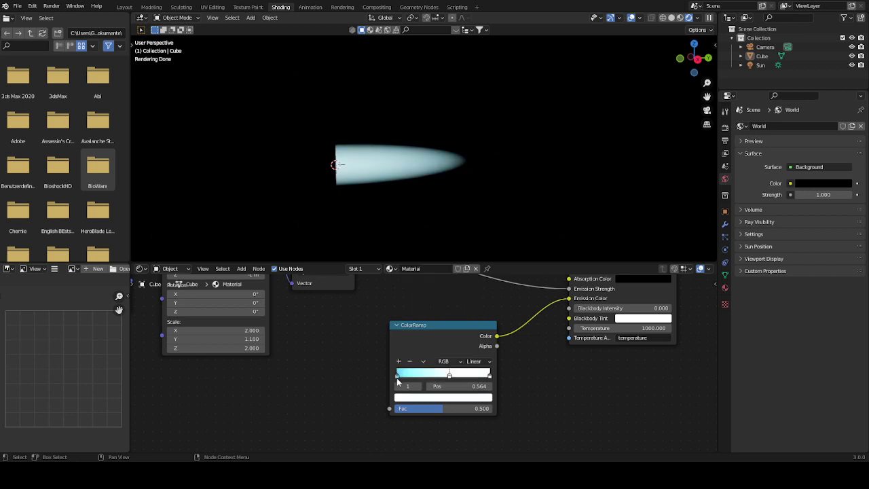
{"action": "left_click_drag", "start_coordinate": [399, 378], "coordinate": [458, 379]}
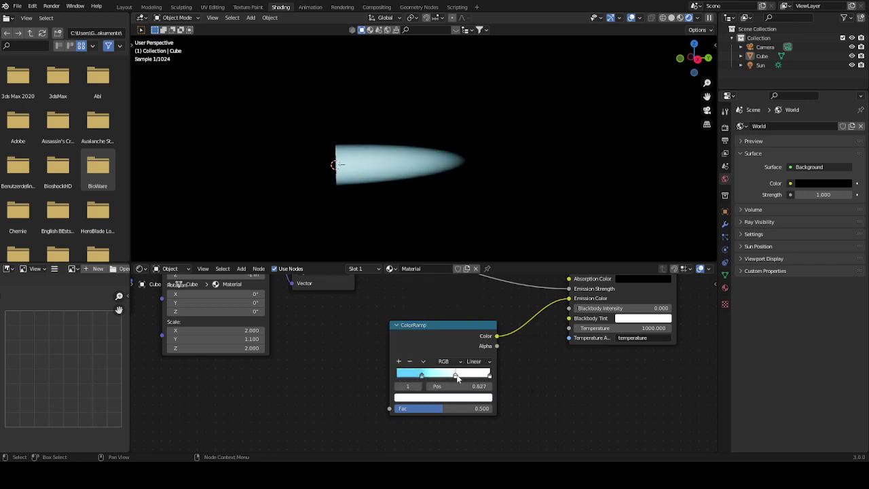
Step: Try brighter blue and white colours on the ColorRamp's middle stop, raising its Value up to 10
{"action": "left_click", "coordinate": [454, 399]}
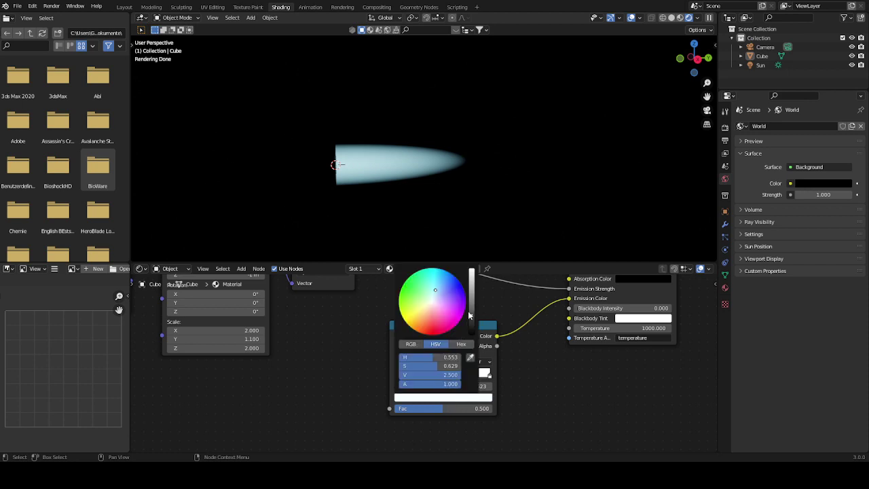
{"action": "left_click_drag", "start_coordinate": [473, 316], "coordinate": [472, 308]}
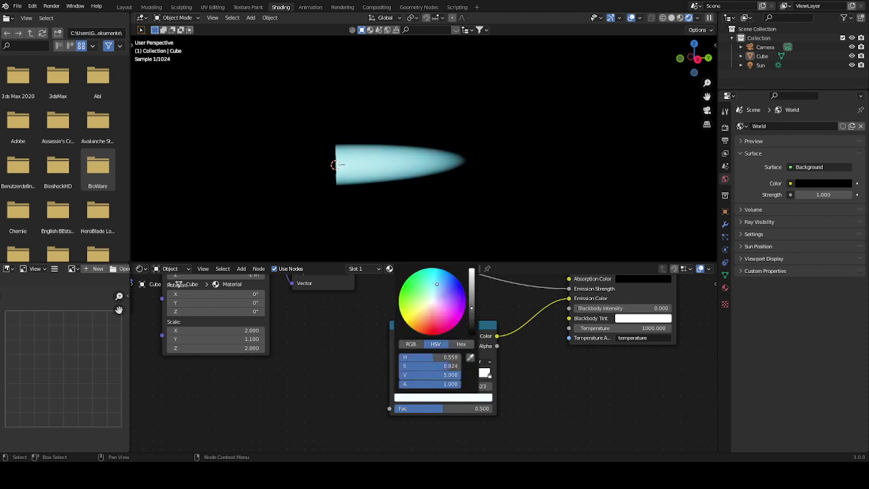
{"action": "left_click_drag", "start_coordinate": [436, 284], "coordinate": [436, 289]}
{"action": "left_click", "coordinate": [471, 286]}
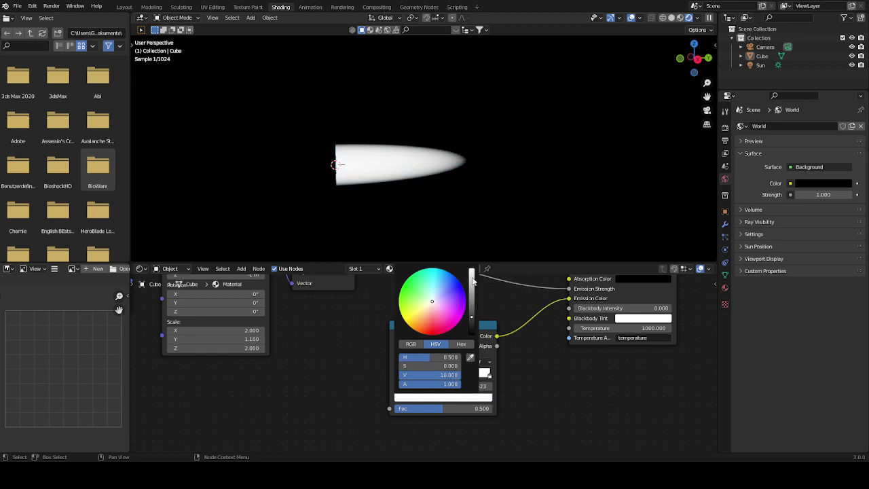
Step: Set the middle stop's colour Value to 1, tint it pale blue and place it at about 0.58
{"action": "left_click", "coordinate": [457, 399]}
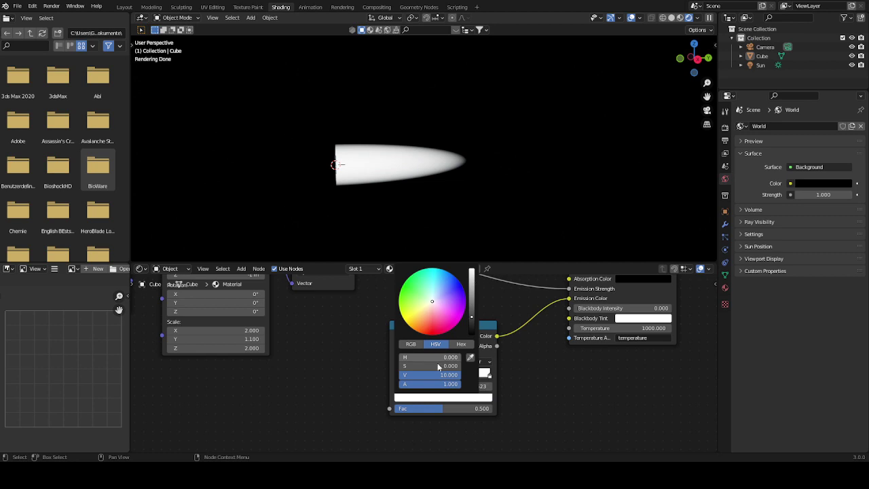
{"action": "left_click", "coordinate": [438, 377]}
{"action": "type", "text": "1"}
{"action": "key", "text": "Return"}
{"action": "mouse_move", "coordinate": [436, 300]}
{"action": "left_mouse_down"}
{"action": "mouse_move", "coordinate": [432, 285]}
{"action": "mouse_move", "coordinate": [435, 294]}
{"action": "left_mouse_up"}
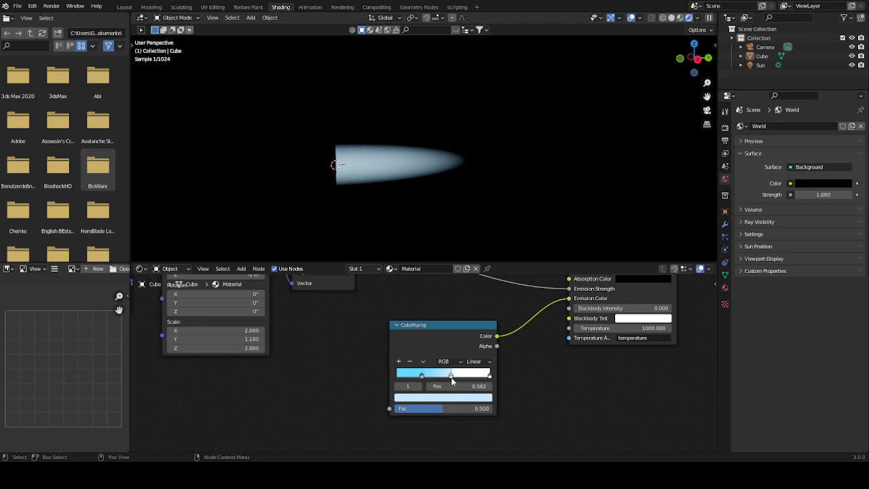
Step: Move the ColorRamp's blue first stop to about 0.395 and shift the node slightly lower in the layout
{"action": "left_click_drag", "start_coordinate": [425, 379], "coordinate": [436, 378]}
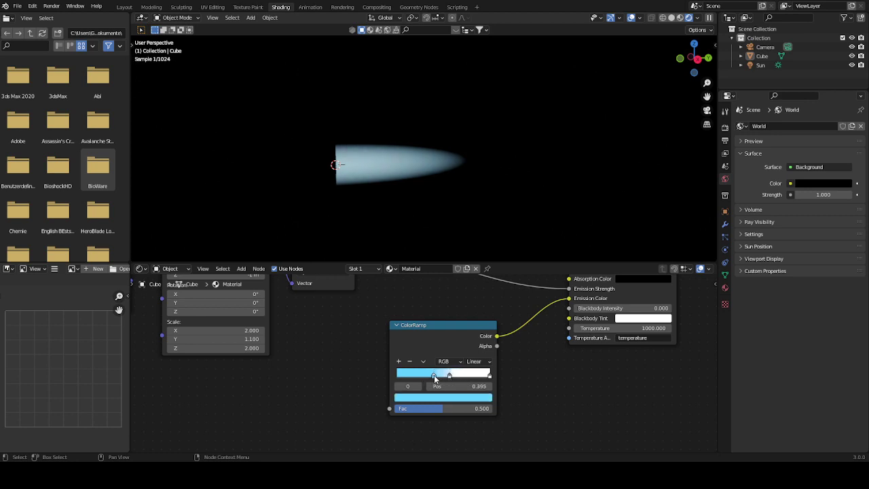
{"action": "middle_click_drag", "start_coordinate": [517, 366], "coordinate": [467, 392]}
{"action": "left_click_drag", "start_coordinate": [417, 352], "coordinate": [408, 362]}
{"action": "middle_click_drag", "start_coordinate": [401, 317], "coordinate": [452, 380]}
{"action": "scroll", "coordinate": [455, 370], "scroll_direction": "down", "scroll_amount": 1}
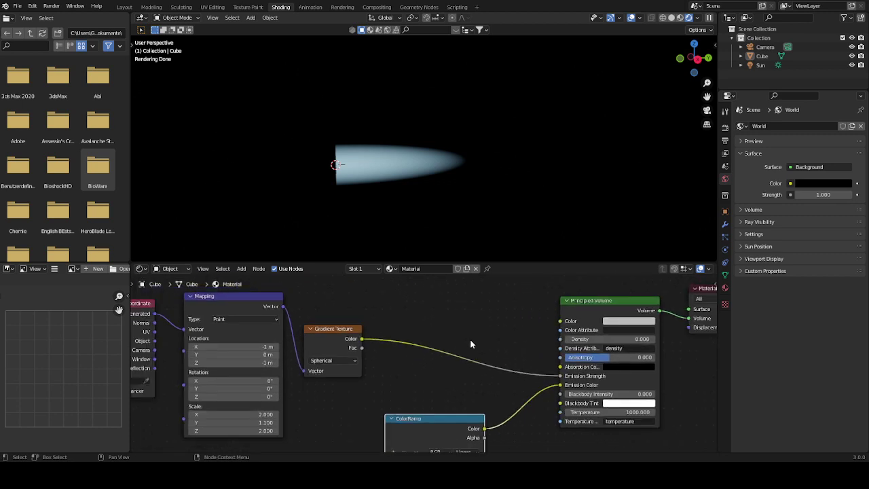
Step: Preview the Gradient Texture on the box with Material Preview shading, and return to the rendered Principled Volume output
{"action": "left_click", "coordinate": [338, 335], "text": "ctrl+shift"}
{"action": "middle_click_drag", "start_coordinate": [346, 164], "coordinate": [357, 167]}
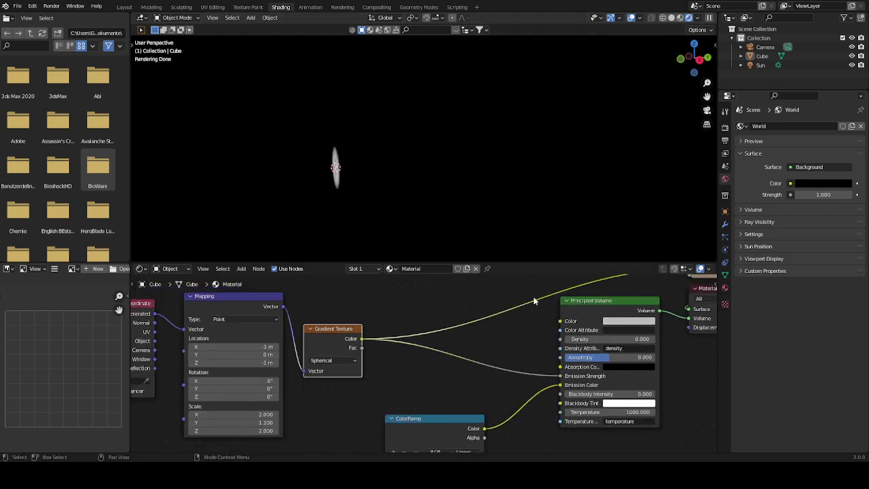
{"action": "middle_click_drag", "start_coordinate": [535, 300], "coordinate": [476, 302]}
{"action": "left_click", "coordinate": [459, 258]}
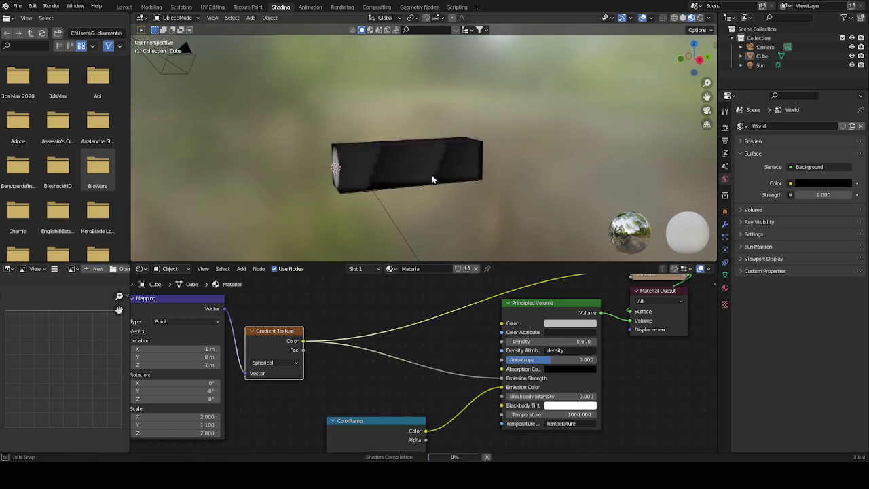
{"action": "middle_click_drag", "start_coordinate": [361, 170], "coordinate": [324, 165]}
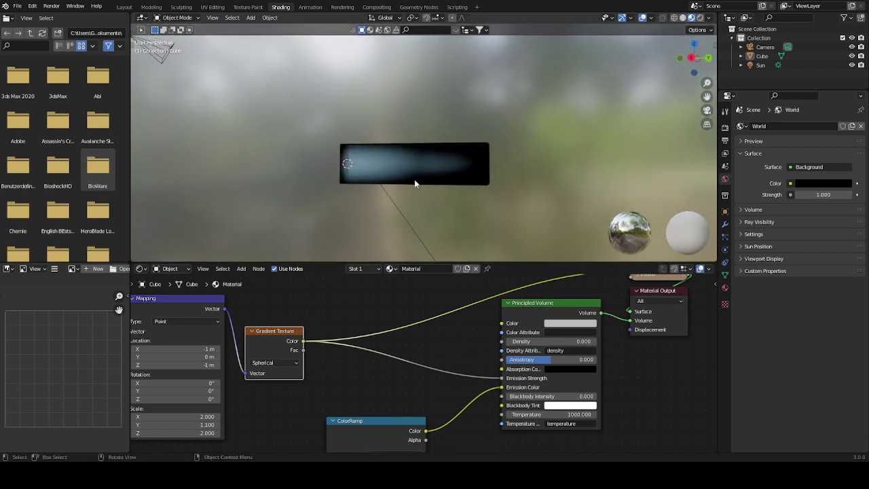
{"action": "key", "text": "z"}
{"action": "left_click", "coordinate": [431, 163]}
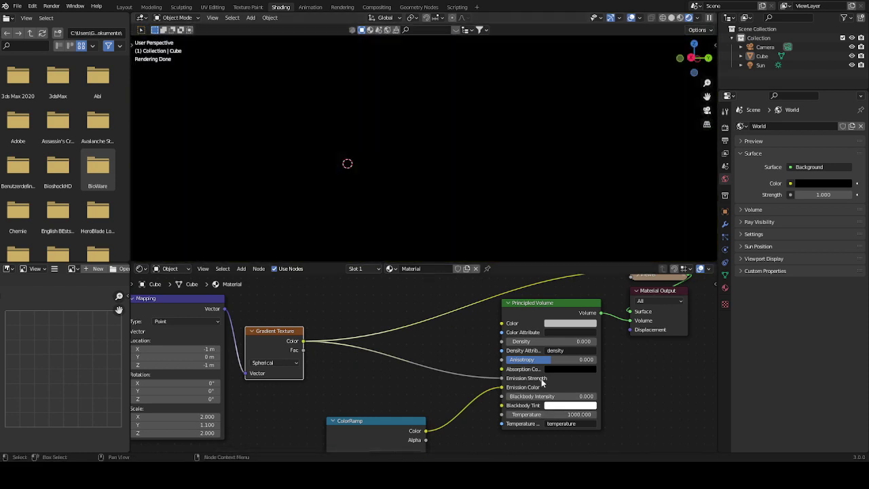
{"action": "middle_click_drag", "start_coordinate": [574, 301], "coordinate": [527, 343]}
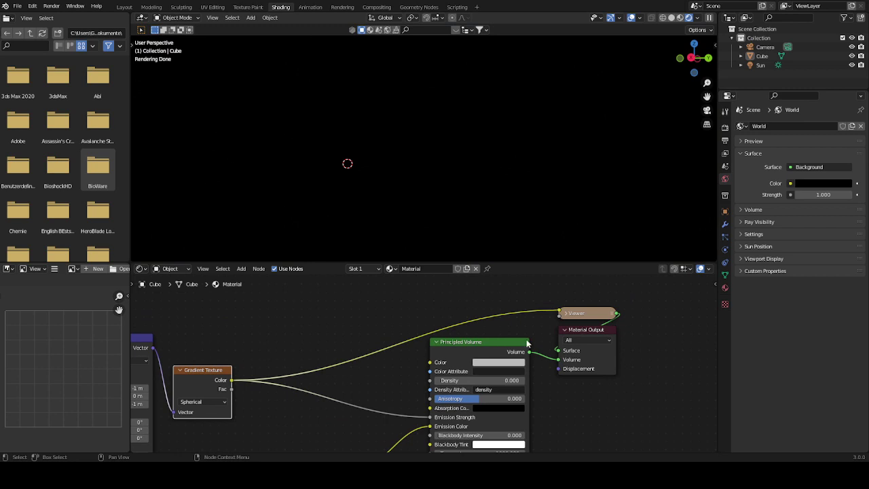
{"action": "left_click", "coordinate": [489, 350]}
{"action": "left_click", "coordinate": [486, 350], "text": "ctrl+shift"}
{"action": "middle_click_drag", "start_coordinate": [368, 155], "coordinate": [393, 156]}
Step: Insert a Math node on the link between the Gradient Texture's Color and the Principled Volume's Emission Strength
{"action": "key", "text": "shift+a"}
{"action": "left_click", "coordinate": [334, 329]}
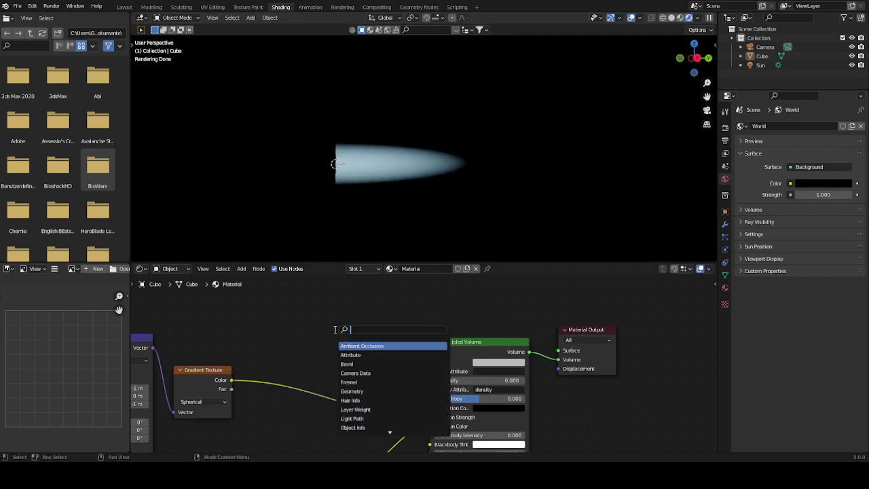
{"action": "type", "text": "math"}
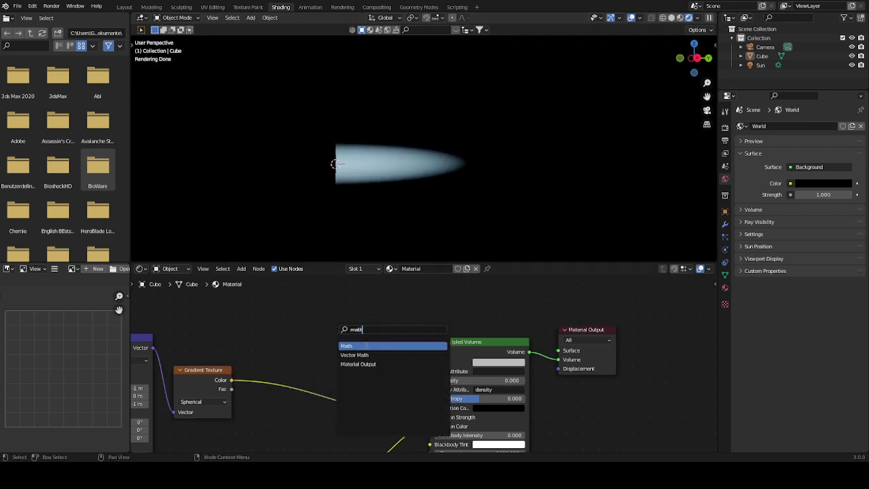
{"action": "left_click", "coordinate": [366, 346]}
{"action": "left_click", "coordinate": [363, 380]}
{"action": "middle_click_drag", "start_coordinate": [384, 360], "coordinate": [397, 323]}
Step: Set the Math node's operation to Multiply with a value of 3.3 to strengthen the emission
{"action": "left_click", "coordinate": [381, 353]}
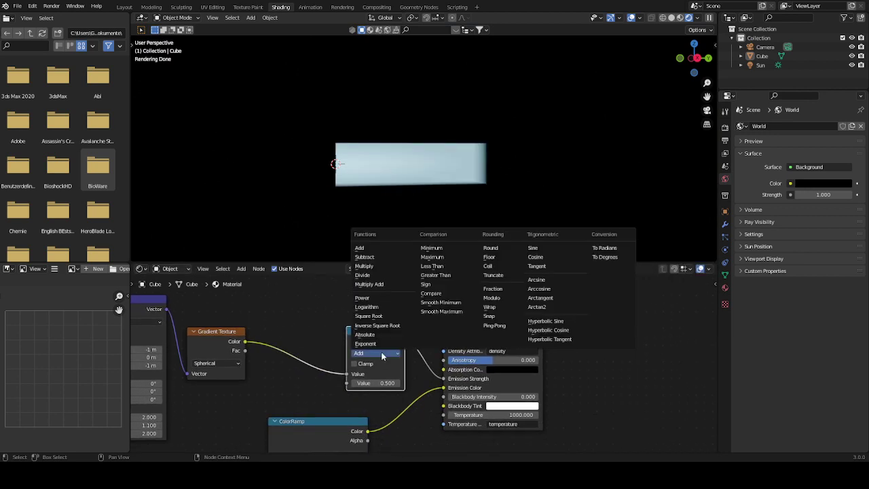
{"action": "left_click", "coordinate": [382, 266]}
{"action": "scroll", "coordinate": [383, 350], "scroll_direction": "up", "scroll_amount": 3}
{"action": "mouse_move", "coordinate": [369, 387]}
{"action": "left_mouse_down"}
{"action": "mouse_move", "coordinate": [399, 387]}
{"action": "mouse_move", "coordinate": [381, 388]}
{"action": "left_mouse_up"}
Step: Move the emission ColorRamp's stops to about 0.377 for blue, 0.723 for pale blue and 0.818 for white
{"action": "middle_click_drag", "start_coordinate": [304, 435], "coordinate": [343, 326]}
{"action": "left_click", "coordinate": [382, 385]}
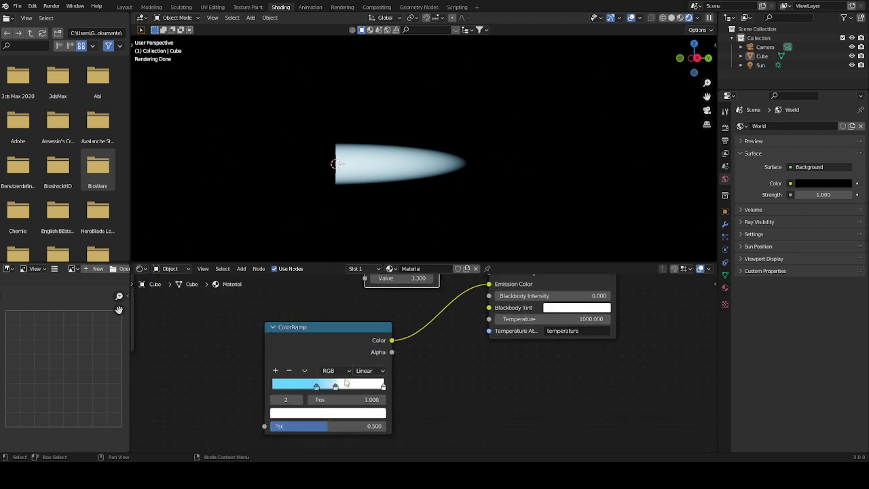
{"action": "left_click", "coordinate": [352, 414]}
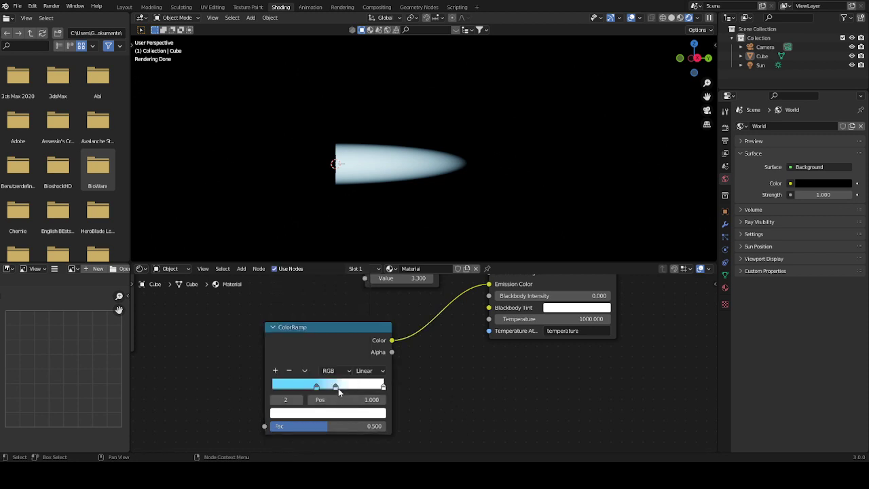
{"action": "mouse_move", "coordinate": [339, 392]}
{"action": "left_mouse_down"}
{"action": "mouse_move", "coordinate": [355, 389]}
{"action": "mouse_move", "coordinate": [343, 388]}
{"action": "left_mouse_up"}
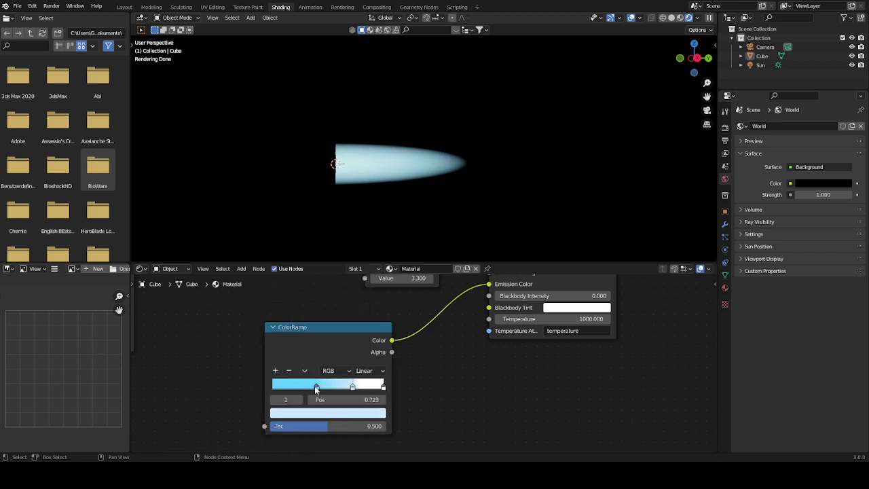
{"action": "left_click_drag", "start_coordinate": [319, 389], "coordinate": [335, 390]}
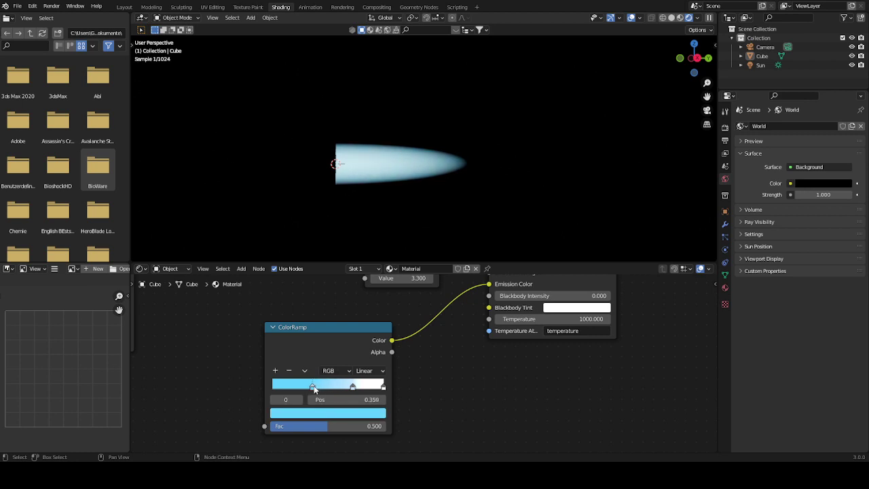
{"action": "scroll", "coordinate": [416, 306], "scroll_direction": "down", "scroll_amount": 1}
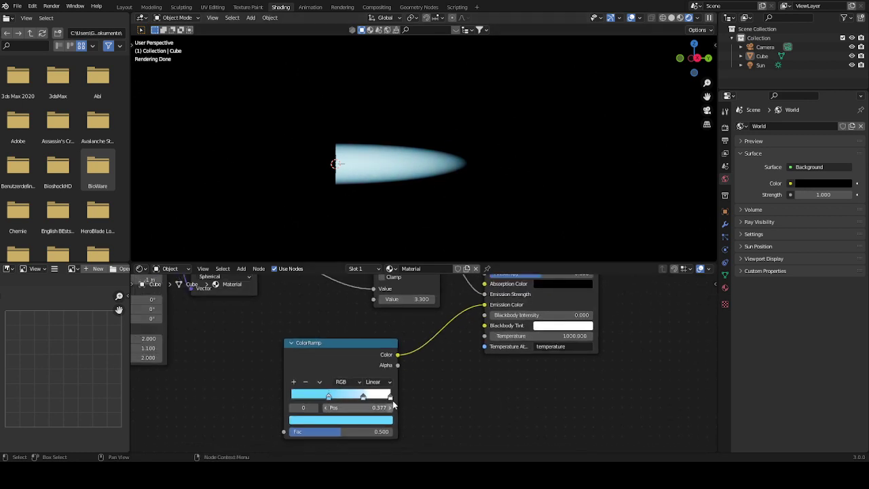
{"action": "left_click_drag", "start_coordinate": [391, 396], "coordinate": [373, 398]}
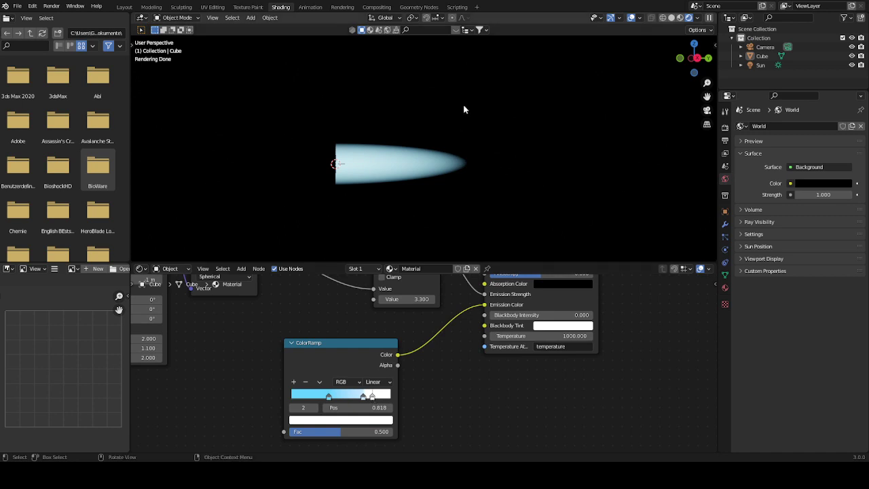
{"action": "middle_click_drag", "start_coordinate": [464, 109], "coordinate": [390, 129]}
Step: Move the emission ColorRamp's blue first stop to 0.432 and recolour it a brighter cyan
{"action": "left_click_drag", "start_coordinate": [330, 396], "coordinate": [333, 396]}
{"action": "left_click", "coordinate": [346, 419]}
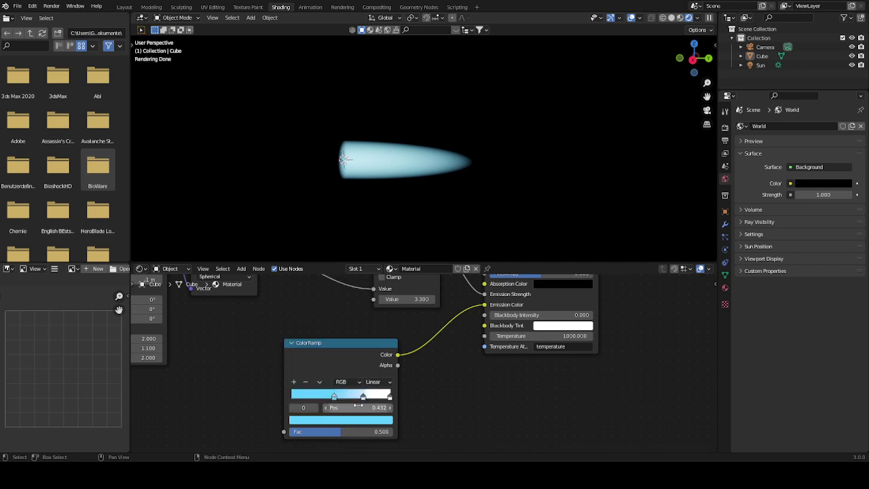
{"action": "left_click", "coordinate": [343, 419]}
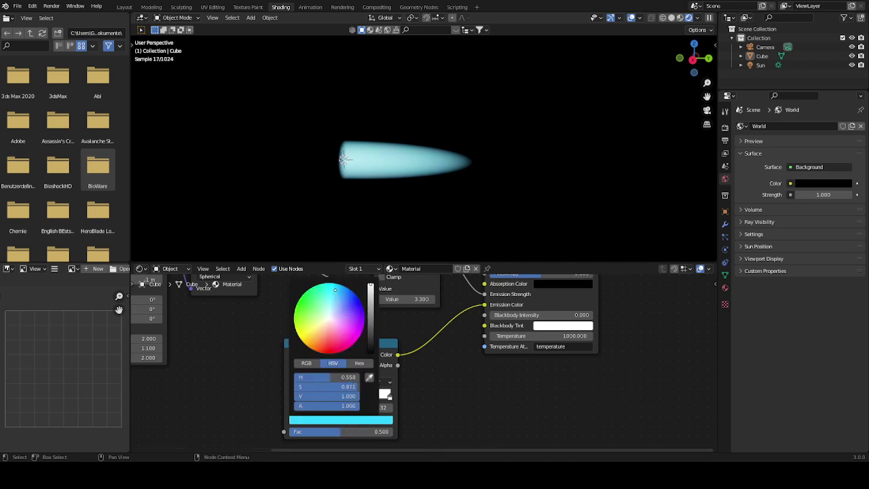
{"action": "left_click_drag", "start_coordinate": [334, 289], "coordinate": [333, 297]}
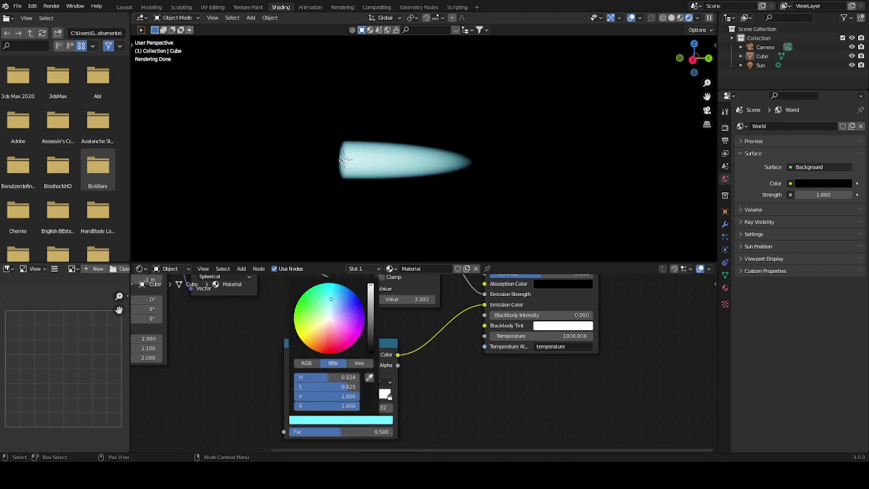
{"action": "middle_click_drag", "start_coordinate": [394, 159], "coordinate": [439, 156]}
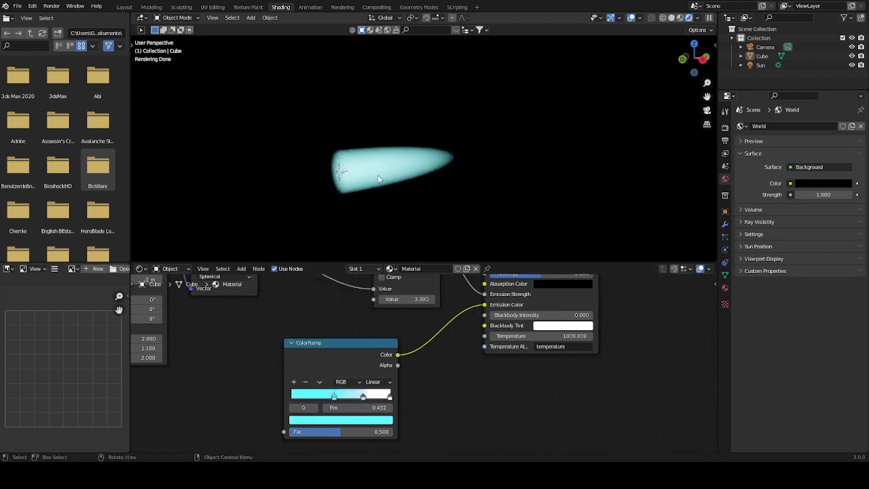
Step: Add a Noise Texture node above the Gradient Texture
{"action": "scroll", "coordinate": [304, 329], "scroll_direction": "down", "scroll_amount": 5}
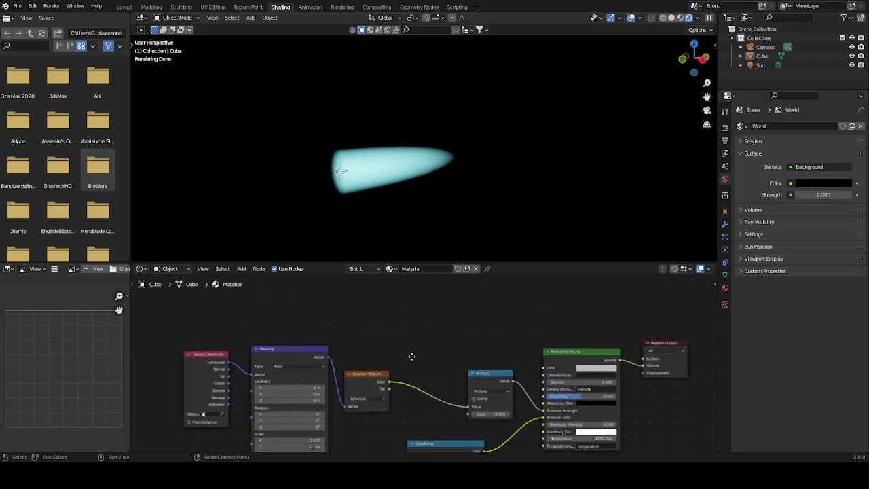
{"action": "middle_click_drag", "start_coordinate": [401, 315], "coordinate": [400, 336]}
{"action": "key", "text": "shift+a"}
{"action": "type", "text": "no"}
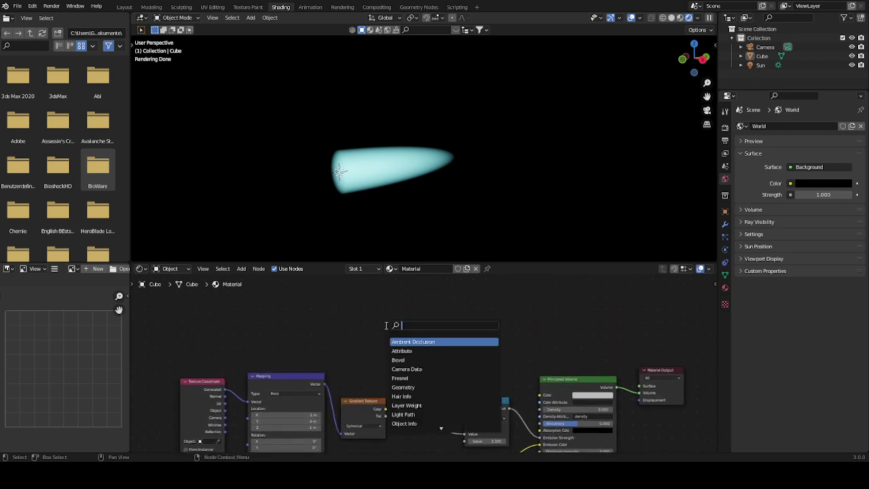
{"action": "type", "text": "i"}
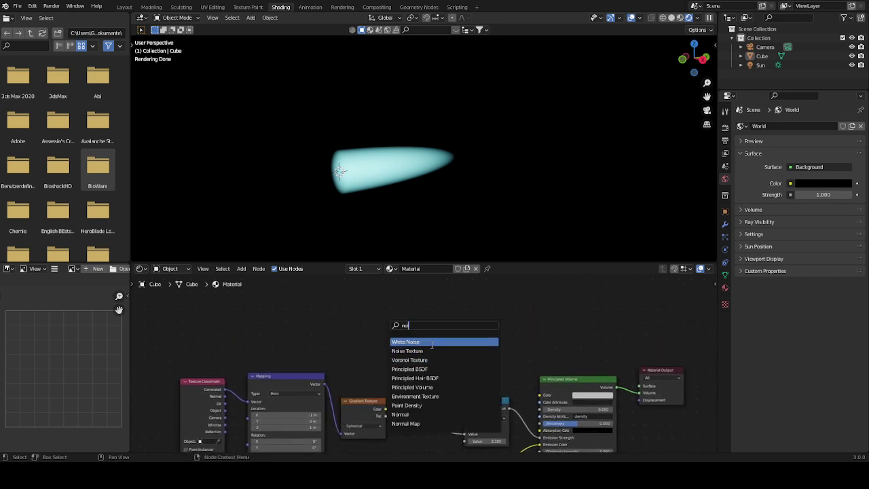
{"action": "left_click", "coordinate": [430, 350]}
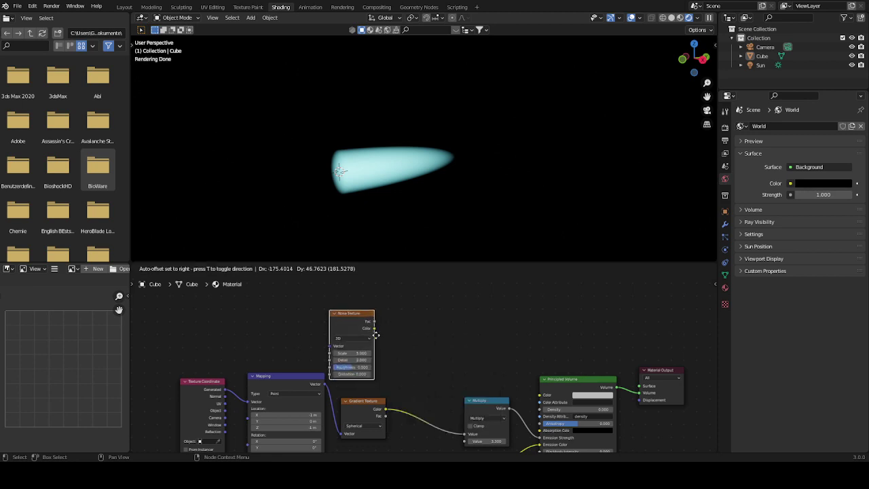
{"action": "left_click", "coordinate": [360, 317]}
{"action": "scroll", "coordinate": [361, 306], "scroll_direction": "up", "scroll_amount": 2}
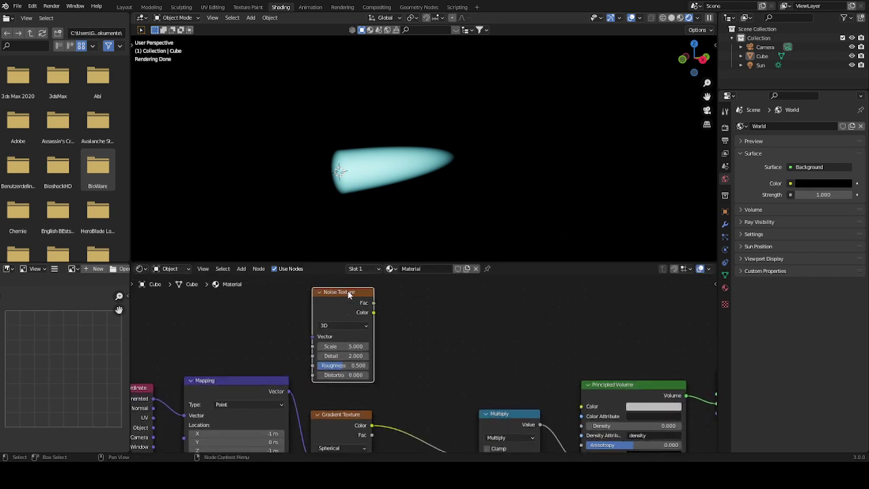
{"action": "middle_click_drag", "start_coordinate": [366, 319], "coordinate": [383, 311]}
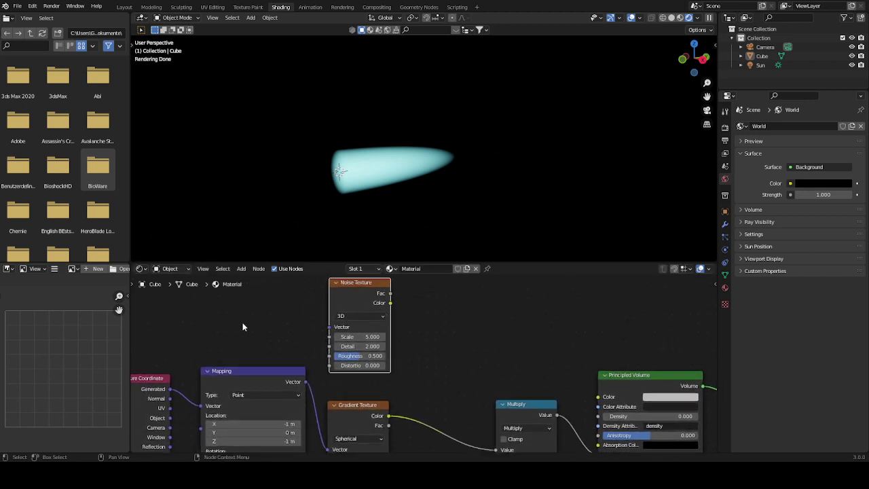
{"action": "scroll", "coordinate": [297, 325], "scroll_direction": "down", "scroll_amount": 2}
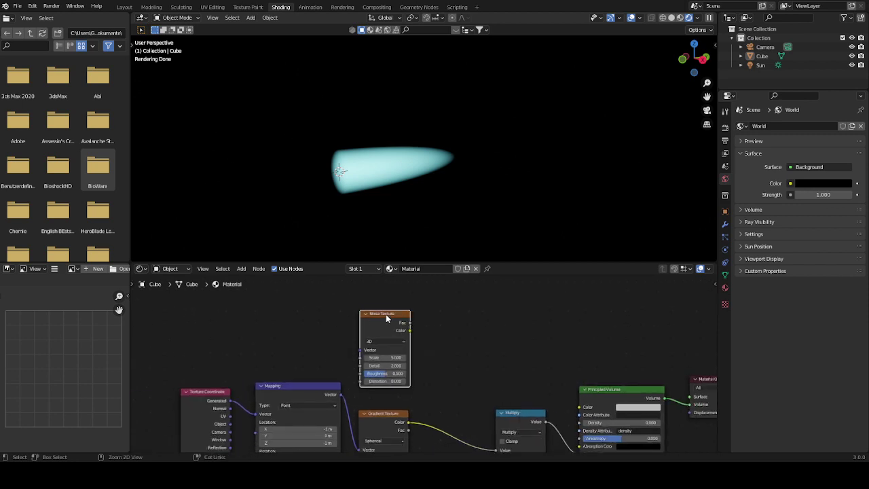
Step: Add Mapping and Texture Coordinate nodes for the Noise Texture, feeding Object coordinates into the Mapping's Vector
{"action": "key", "text": "ctrl+t"}
{"action": "scroll", "coordinate": [448, 328], "scroll_direction": "down", "scroll_amount": 2}
{"action": "mouse_move", "coordinate": [308, 316]}
{"action": "left_mouse_down"}
{"action": "mouse_move", "coordinate": [309, 274]}
{"action": "mouse_move", "coordinate": [306, 316]}
{"action": "left_mouse_up"}
{"action": "scroll", "coordinate": [246, 331], "scroll_direction": "up", "scroll_amount": 3}
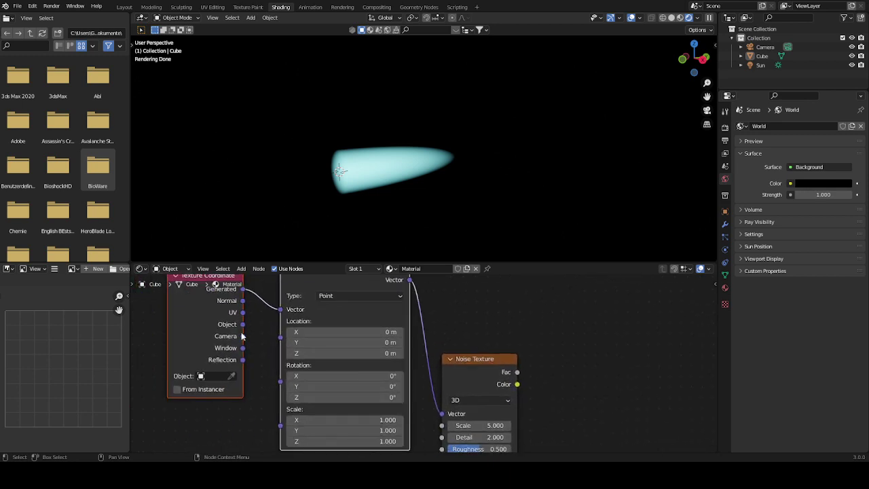
{"action": "left_click_drag", "start_coordinate": [243, 324], "coordinate": [280, 309]}
{"action": "scroll", "coordinate": [482, 305], "scroll_direction": "right", "scroll_amount": 2}
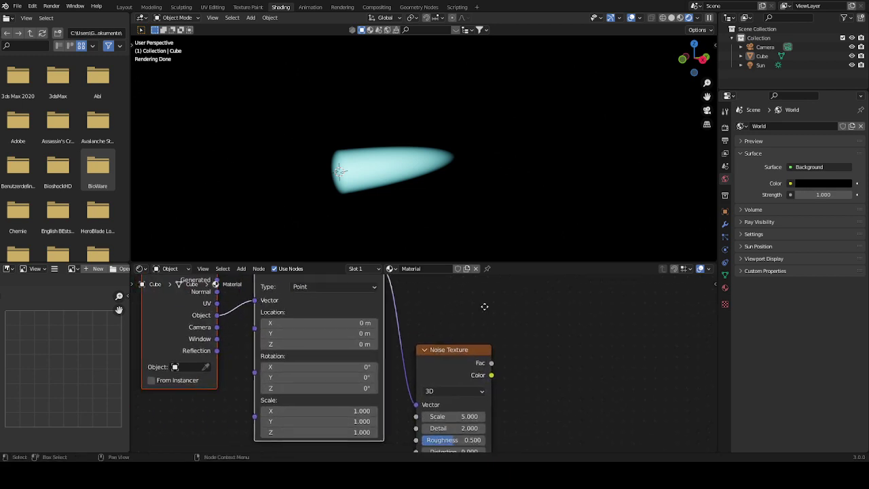
Step: Insert a new ColorRamp on the link between the Gradient Texture and the Multiply node
{"action": "left_click", "coordinate": [507, 355]}
{"action": "middle_click_drag", "start_coordinate": [511, 360], "coordinate": [476, 296]}
{"action": "scroll", "coordinate": [468, 317], "scroll_direction": "down", "scroll_amount": 4}
{"action": "middle_click_drag", "start_coordinate": [487, 332], "coordinate": [392, 334]}
{"action": "middle_click_drag", "start_coordinate": [391, 334], "coordinate": [390, 347], "text": "ctrl"}
{"action": "left_click", "coordinate": [343, 367]}
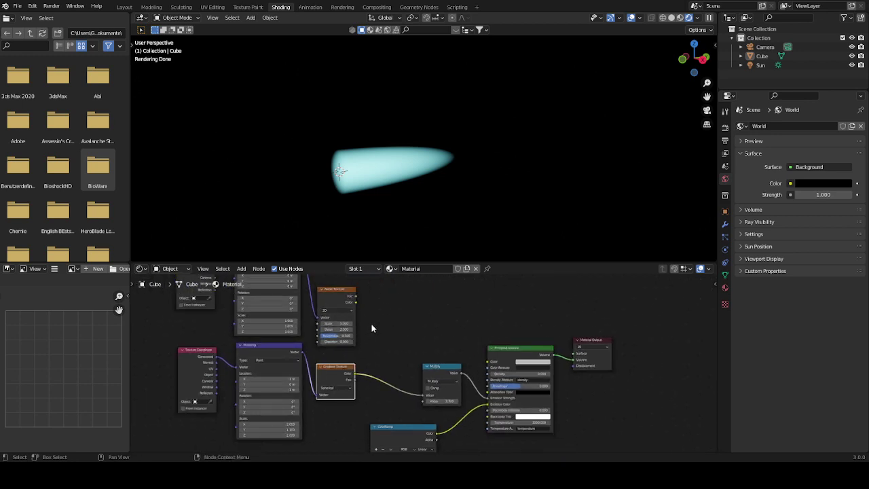
{"action": "left_click", "coordinate": [344, 289]}
{"action": "left_click", "coordinate": [420, 314]}
{"action": "scroll", "coordinate": [407, 323], "scroll_direction": "up", "scroll_amount": 3}
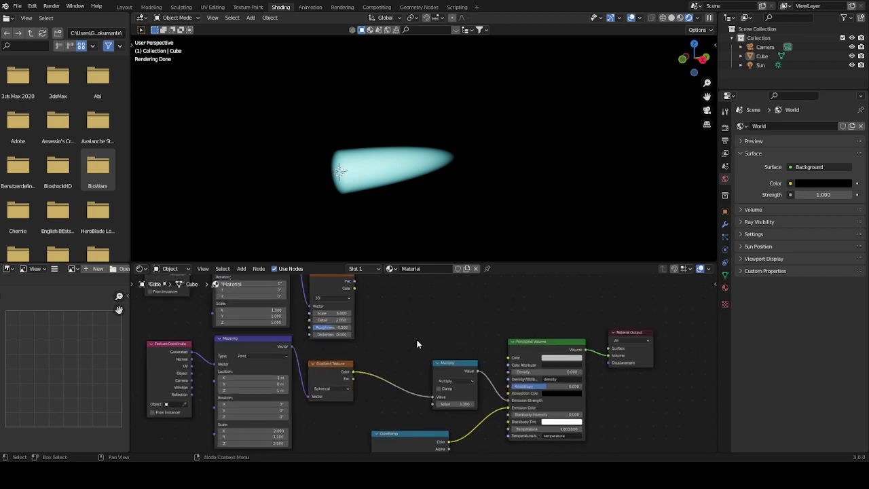
{"action": "scroll", "coordinate": [420, 335], "scroll_direction": "up", "scroll_amount": 3}
{"action": "key", "text": "shift+a"}
{"action": "left_click", "coordinate": [405, 312]}
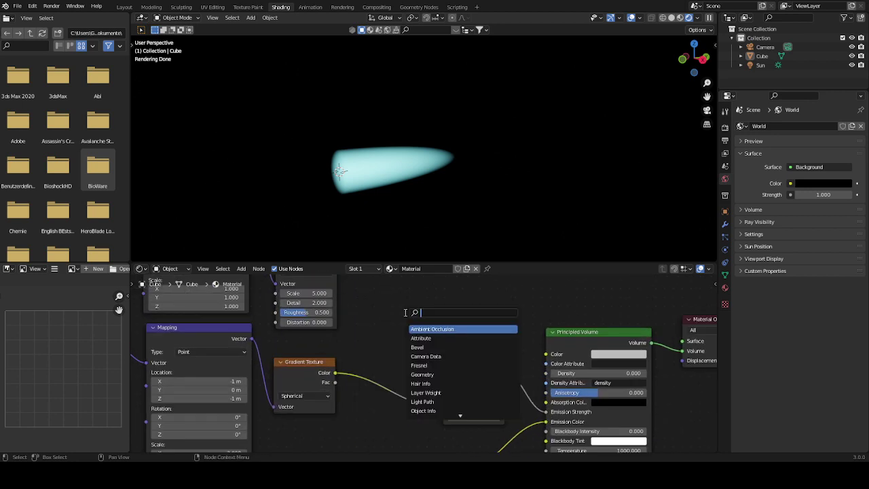
{"action": "type", "text": "col"}
{"action": "left_click", "coordinate": [435, 328]}
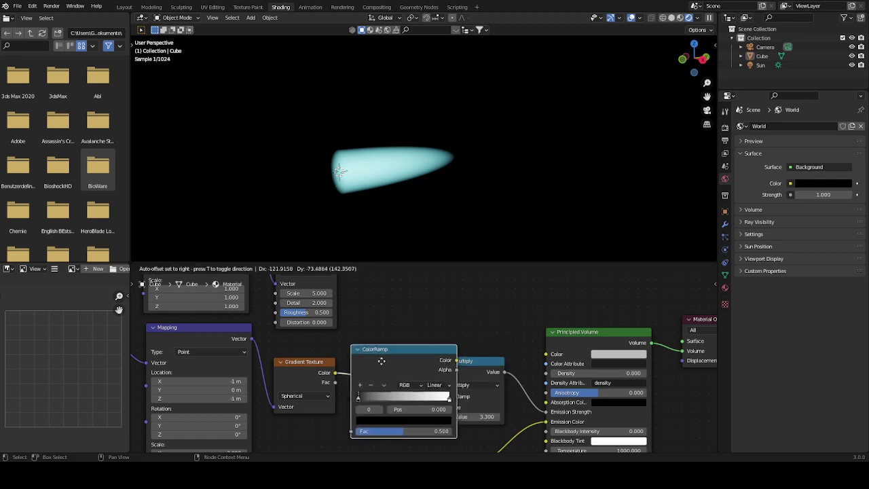
{"action": "left_click", "coordinate": [382, 361]}
{"action": "scroll", "coordinate": [419, 310], "scroll_direction": "up", "scroll_amount": 3}
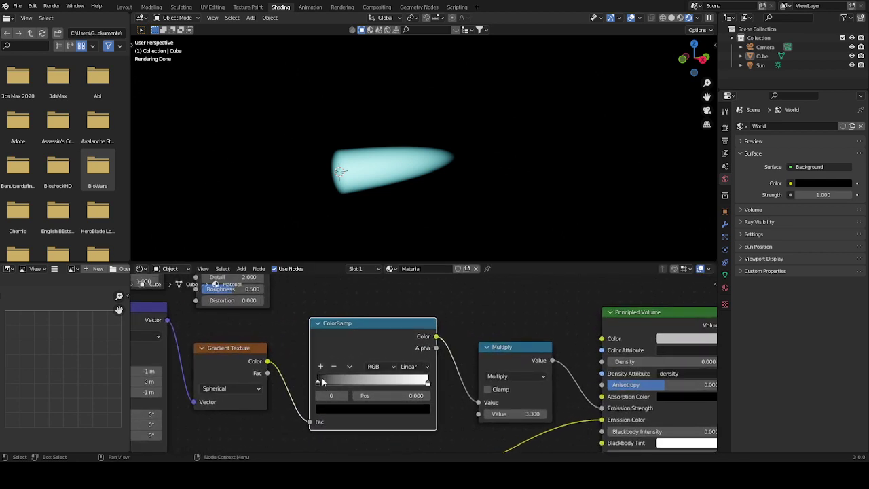
{"action": "mouse_move", "coordinate": [319, 382]}
{"action": "left_mouse_down"}
{"action": "mouse_move", "coordinate": [341, 382]}
{"action": "mouse_move", "coordinate": [315, 381]}
{"action": "left_mouse_up"}
{"action": "mouse_move", "coordinate": [428, 383]}
{"action": "left_mouse_down"}
{"action": "mouse_move", "coordinate": [335, 383]}
{"action": "mouse_move", "coordinate": [429, 383]}
{"action": "left_mouse_up"}
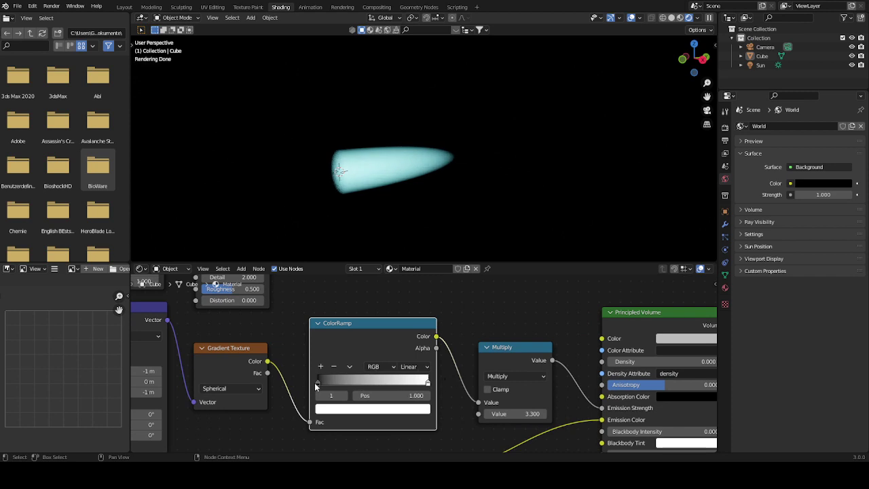
{"action": "mouse_move", "coordinate": [317, 382]}
{"action": "left_mouse_down"}
{"action": "mouse_move", "coordinate": [415, 381]}
{"action": "mouse_move", "coordinate": [316, 381]}
{"action": "left_mouse_up"}
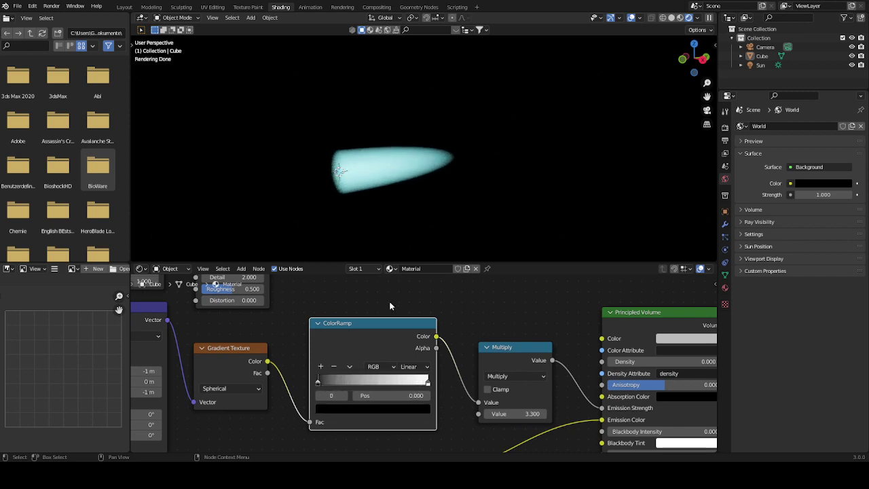
Step: Duplicate the gradient's ColorRamp beside the Noise Texture and connect the noise's Fac output to the copy's Fac input
{"action": "scroll", "coordinate": [407, 310], "scroll_direction": "down", "scroll_amount": 4}
{"action": "middle_click_drag", "start_coordinate": [458, 331], "coordinate": [413, 341]}
{"action": "scroll", "coordinate": [412, 333], "scroll_direction": "up", "scroll_amount": 1}
{"action": "middle_click_drag", "start_coordinate": [394, 290], "coordinate": [414, 296]}
{"action": "middle_click_drag", "start_coordinate": [391, 326], "coordinate": [410, 357]}
{"action": "key", "text": "shift+d"}
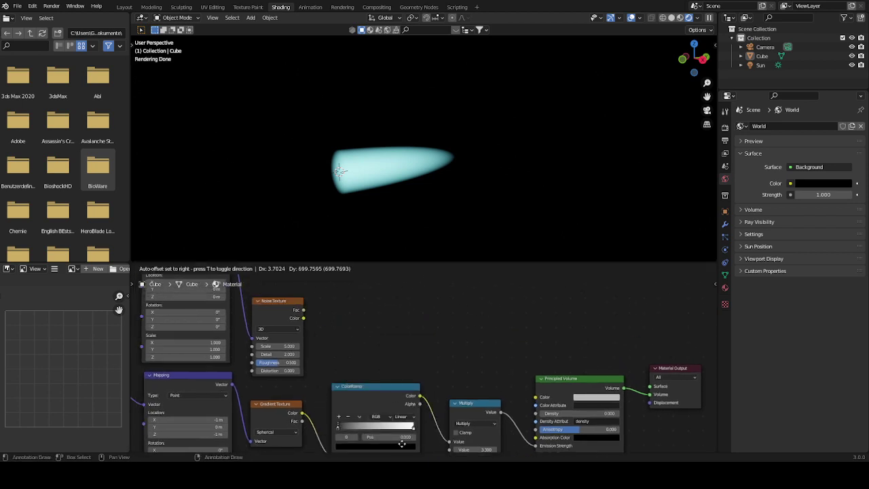
{"action": "left_click", "coordinate": [401, 435]}
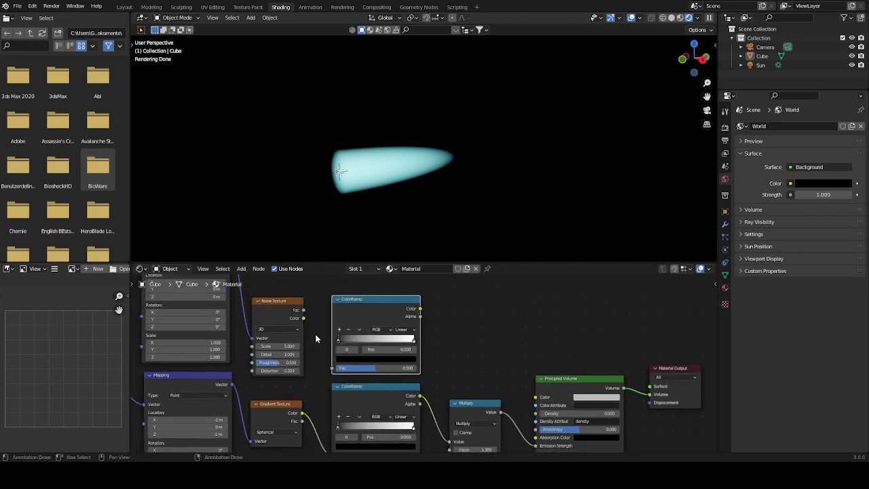
{"action": "scroll", "coordinate": [421, 363], "scroll_direction": "down", "scroll_amount": 1}
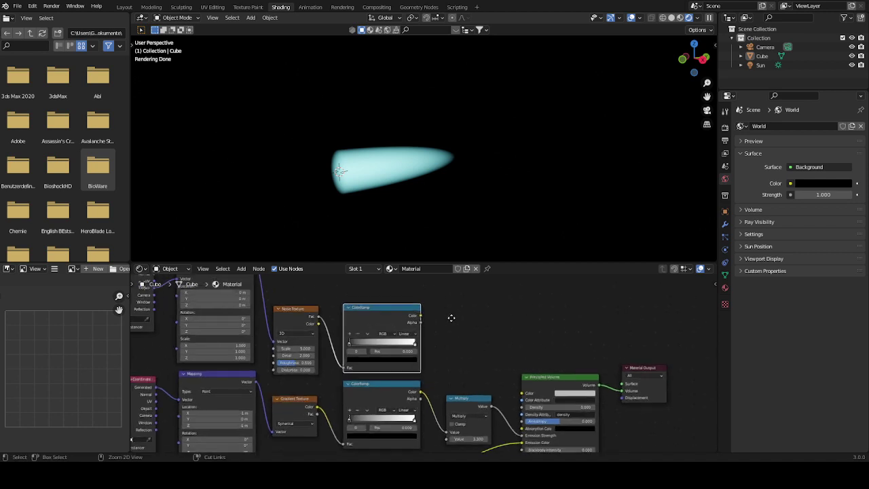
Step: Combine the noise and gradient ColorRamps in a Mix node that feeds the Multiply node
{"action": "left_click", "coordinate": [378, 400]}
{"action": "left_click", "coordinate": [391, 312], "text": "shift"}
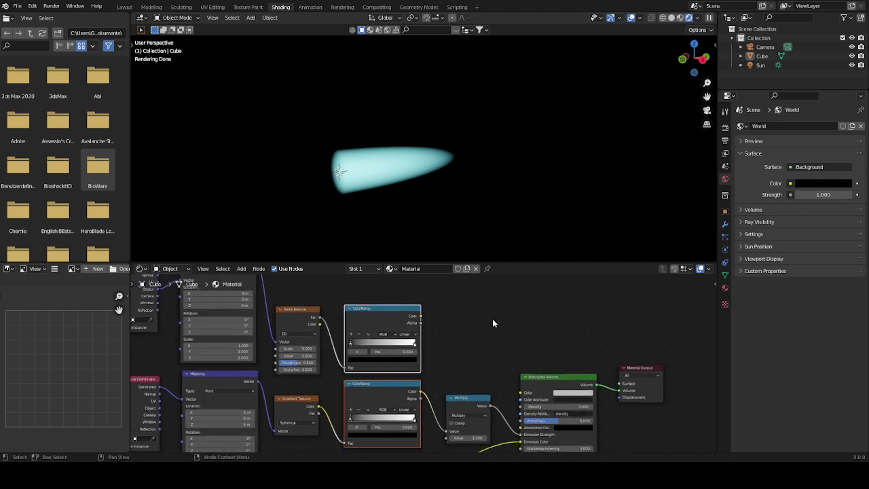
{"action": "key", "text": "ctrl+0"}
Step: Shift the Multiply, Principled Volume and Material Output nodes away from the Mix node to make room
{"action": "middle_click_drag", "start_coordinate": [476, 337], "coordinate": [352, 314]}
{"action": "left_click", "coordinate": [360, 375]}
{"action": "left_click", "coordinate": [472, 354], "text": "shift"}
{"action": "left_click", "coordinate": [540, 345], "text": "shift"}
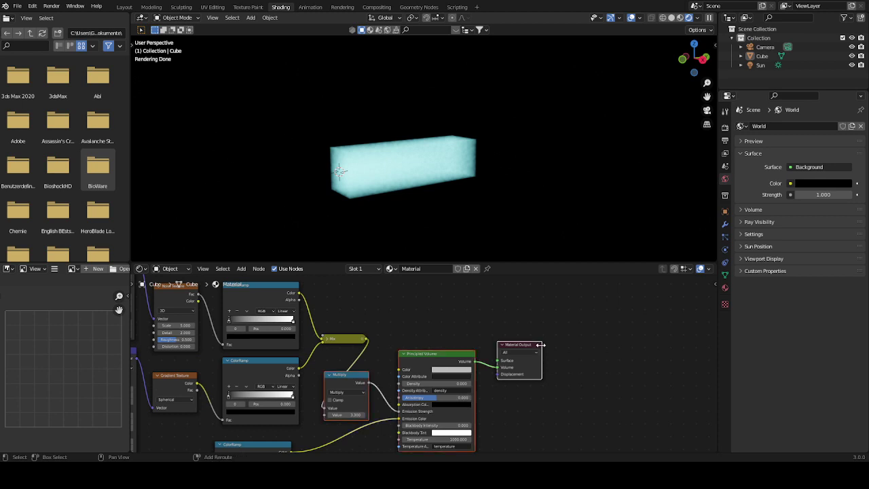
{"action": "left_click_drag", "start_coordinate": [449, 361], "coordinate": [583, 345]}
Step: Expand the collapsed Mix node and set its blending mode to Overlay
{"action": "left_click", "coordinate": [325, 339]}
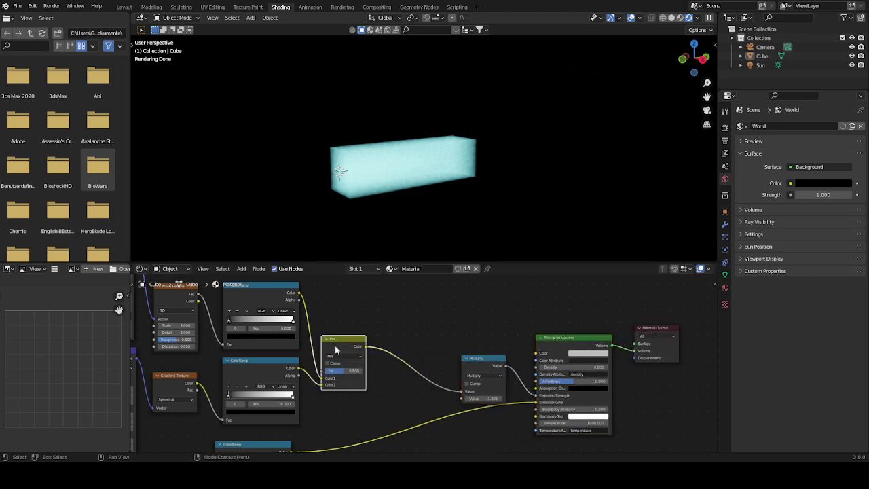
{"action": "scroll", "coordinate": [335, 344], "scroll_direction": "up", "scroll_amount": 3}
{"action": "left_click", "coordinate": [398, 326]}
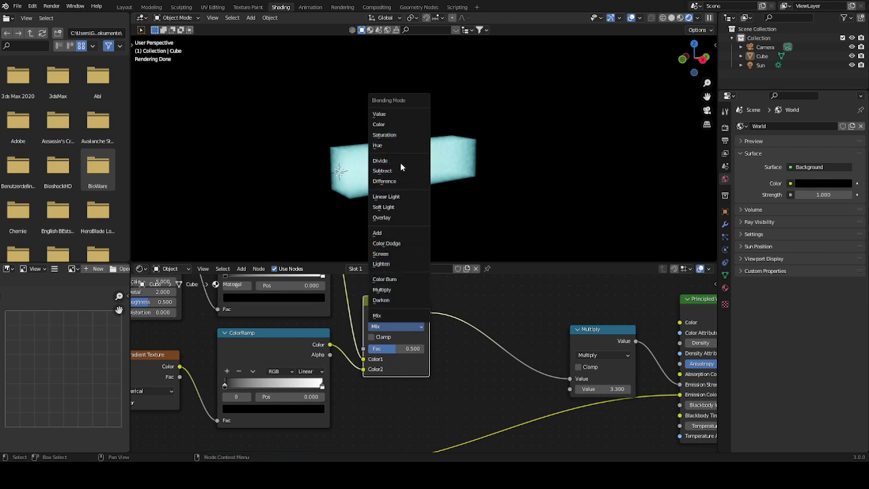
{"action": "left_click", "coordinate": [404, 219]}
{"action": "scroll", "coordinate": [426, 370], "scroll_direction": "up", "scroll_amount": 1}
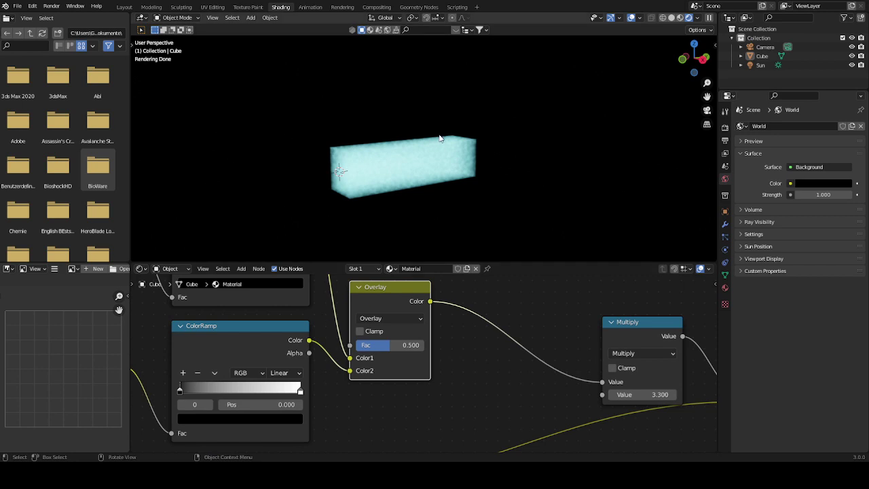
{"action": "middle_click_drag", "start_coordinate": [439, 139], "coordinate": [378, 334]}
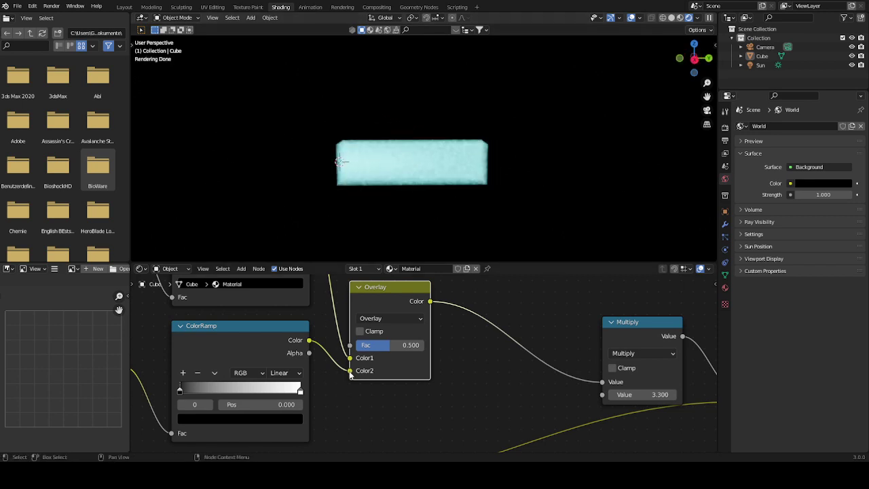
Step: Swap the Overlay node's links so the gradient's ColorRamp feeds Color1 and the noise's ColorRamp feeds Color2
{"action": "left_click_drag", "start_coordinate": [351, 374], "coordinate": [349, 370]}
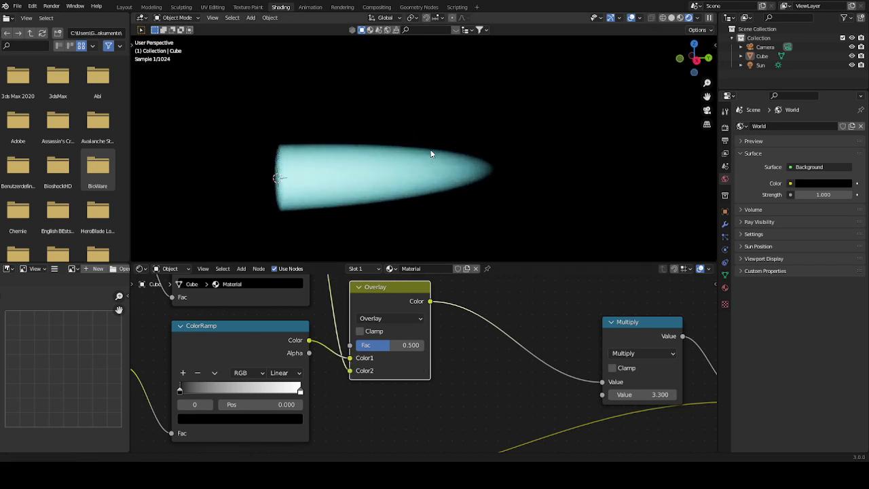
Step: Set the Noise Texture's scale to 1.600, detail to 15.000 and roughness to 0.267
{"action": "middle_click_drag", "start_coordinate": [347, 286], "coordinate": [480, 369]}
{"action": "middle_click_drag", "start_coordinate": [273, 352], "coordinate": [327, 362]}
{"action": "middle_click_drag", "start_coordinate": [278, 383], "coordinate": [297, 387]}
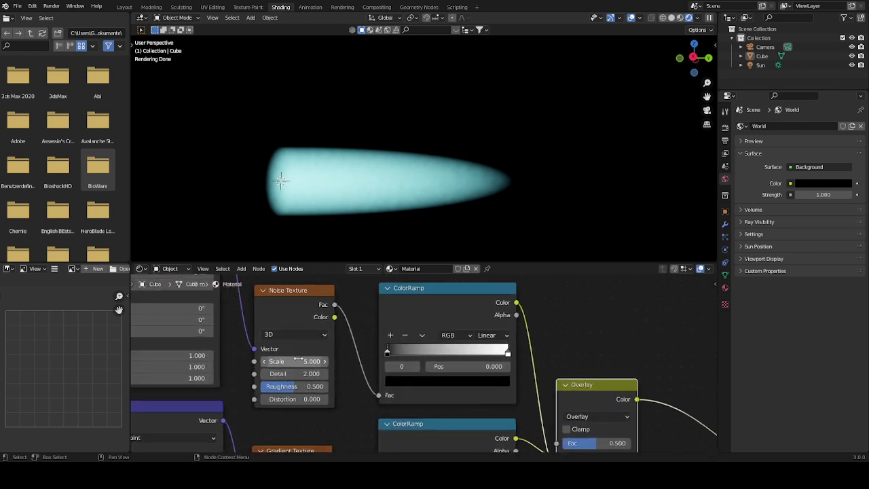
{"action": "left_click", "coordinate": [298, 358]}
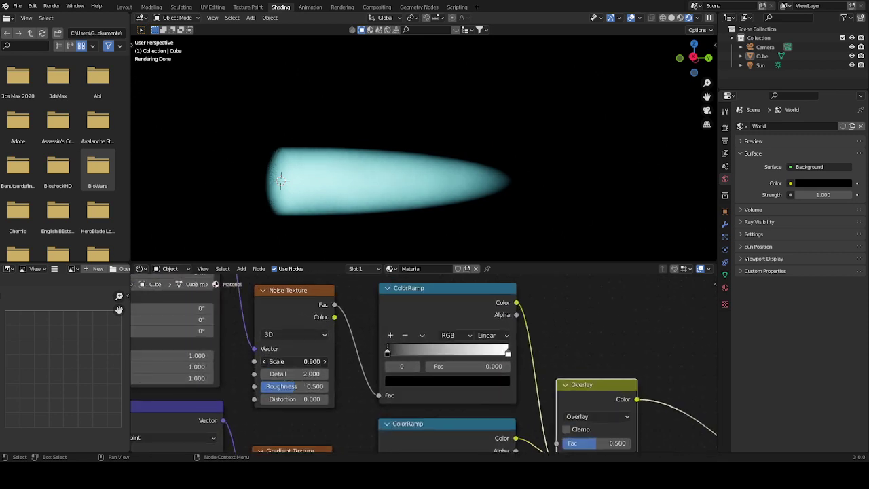
{"action": "left_click_drag", "start_coordinate": [299, 361], "coordinate": [390, 373]}
{"action": "scroll", "coordinate": [321, 394], "scroll_direction": "up", "scroll_amount": 1}
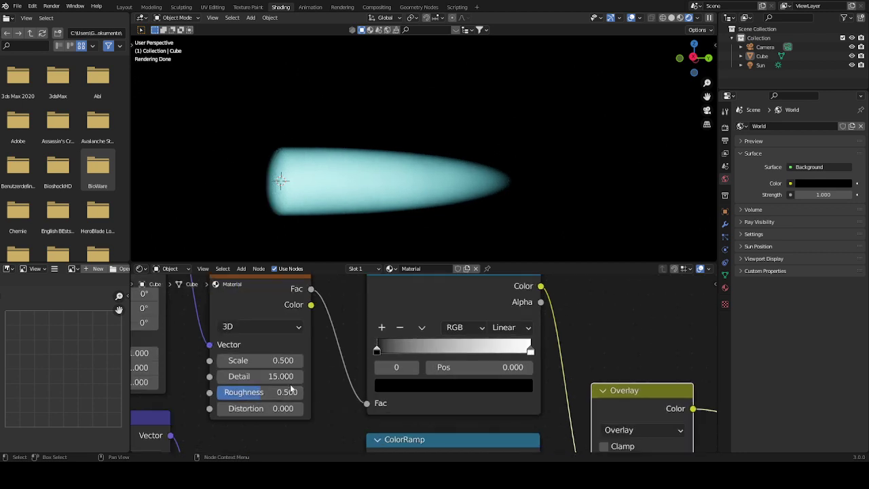
{"action": "left_click_drag", "start_coordinate": [255, 393], "coordinate": [224, 393]}
{"action": "left_click_drag", "start_coordinate": [260, 360], "coordinate": [262, 360]}
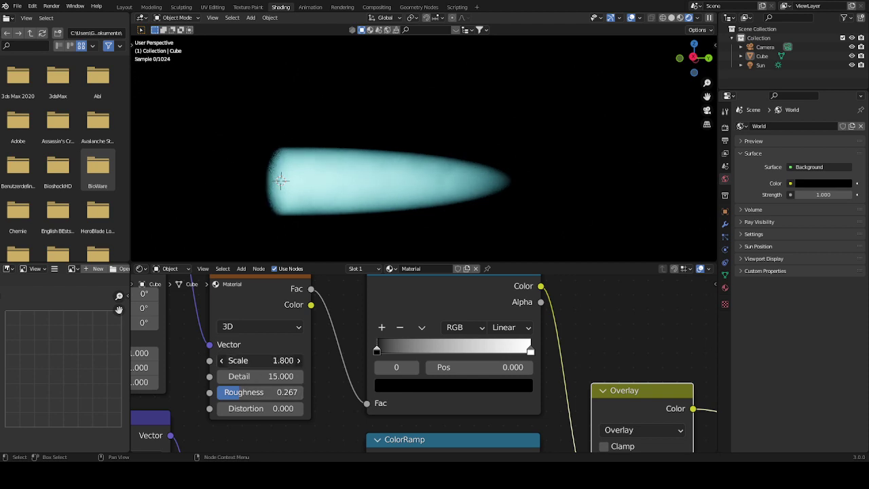
Step: Move the black stop of the noise's ColorRamp to position 0.473
{"action": "scroll", "coordinate": [394, 352], "scroll_direction": "down", "scroll_amount": 2}
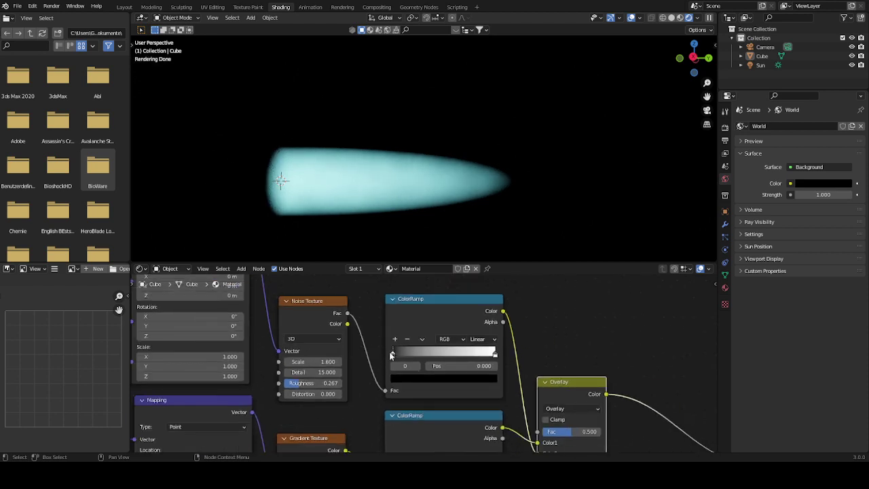
{"action": "mouse_move", "coordinate": [392, 354]}
{"action": "left_mouse_down"}
{"action": "mouse_move", "coordinate": [461, 349]}
{"action": "mouse_move", "coordinate": [369, 349]}
{"action": "mouse_move", "coordinate": [397, 352]}
{"action": "left_mouse_up"}
{"action": "left_click_drag", "start_coordinate": [496, 354], "coordinate": [522, 352]}
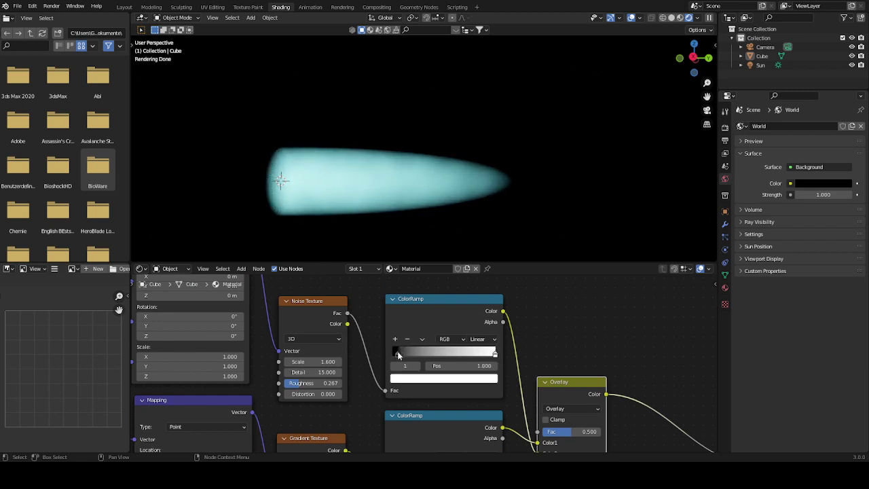
{"action": "middle_click_drag", "start_coordinate": [382, 333], "coordinate": [321, 339]}
{"action": "scroll", "coordinate": [321, 338], "scroll_direction": "up", "scroll_amount": 1}
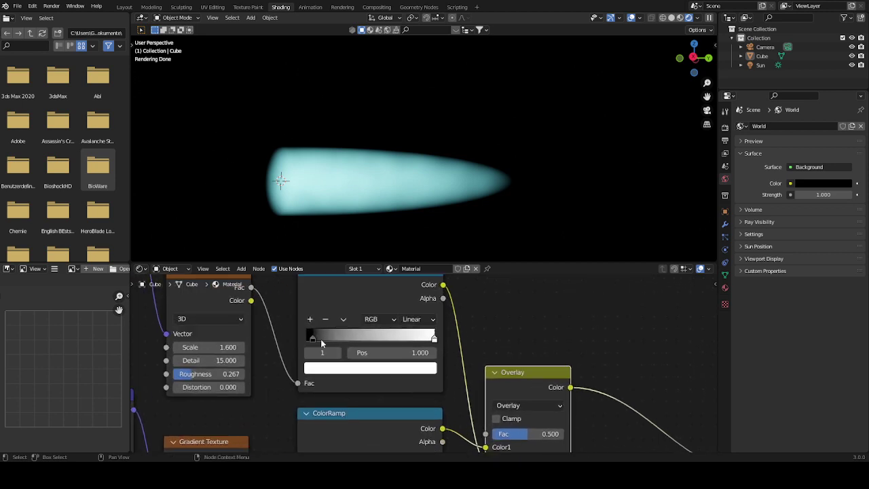
{"action": "left_click_drag", "start_coordinate": [311, 336], "coordinate": [368, 335]}
{"action": "middle_click_drag", "start_coordinate": [444, 204], "coordinate": [529, 175]}
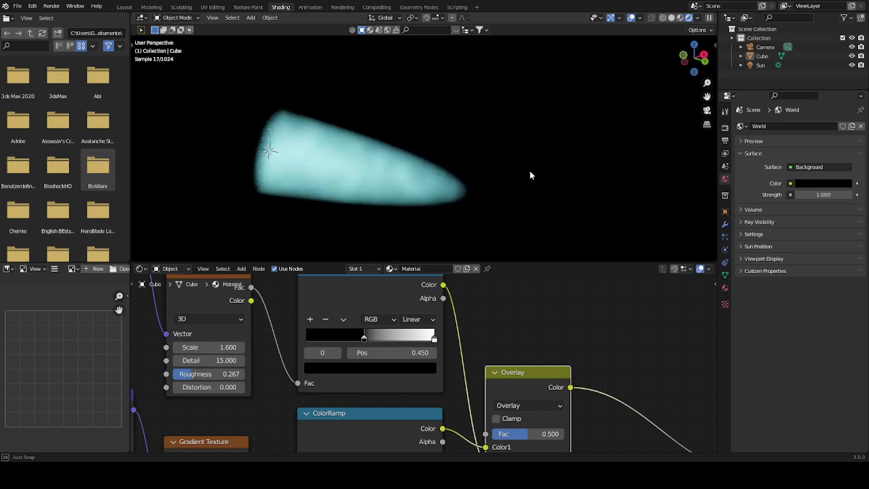
{"action": "mouse_move", "coordinate": [364, 337]}
{"action": "left_mouse_down"}
{"action": "mouse_move", "coordinate": [415, 338]}
{"action": "mouse_move", "coordinate": [359, 338]}
{"action": "mouse_move", "coordinate": [371, 338]}
{"action": "left_mouse_up"}
Step: Set the Overlay node's mixing factor to 0.85
{"action": "middle_click_drag", "start_coordinate": [534, 398], "coordinate": [502, 355]}
{"action": "left_click_drag", "start_coordinate": [502, 392], "coordinate": [532, 392]}
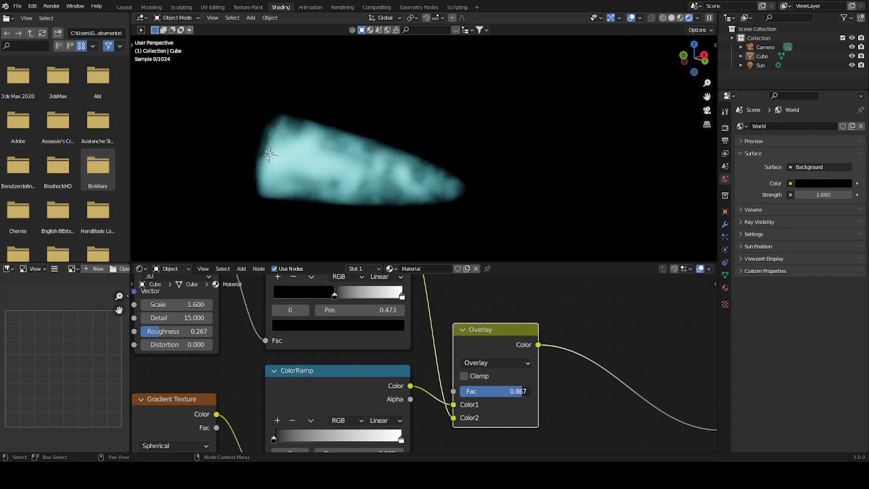
{"action": "left_click", "coordinate": [528, 392]}
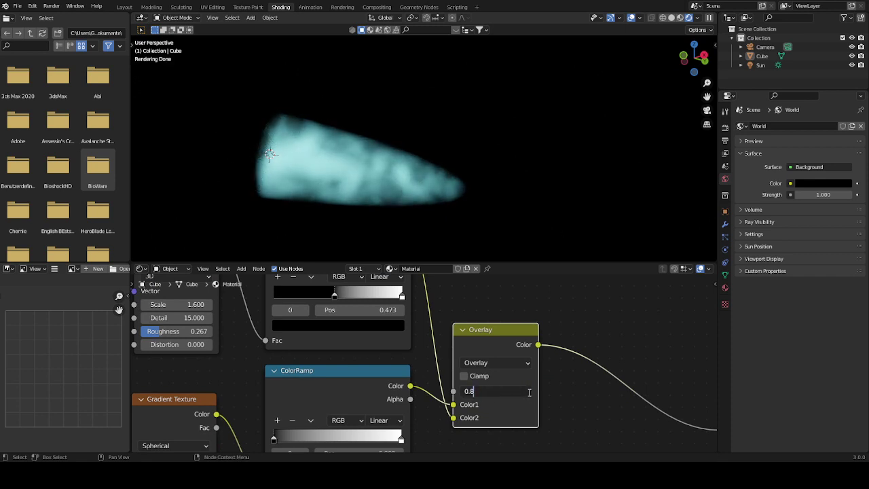
{"action": "type", "text": "5"}
{"action": "key", "text": "Return"}
Step: Move the black stop of the noise's ColorRamp to position 0.345
{"action": "middle_click_drag", "start_coordinate": [471, 194], "coordinate": [428, 177]}
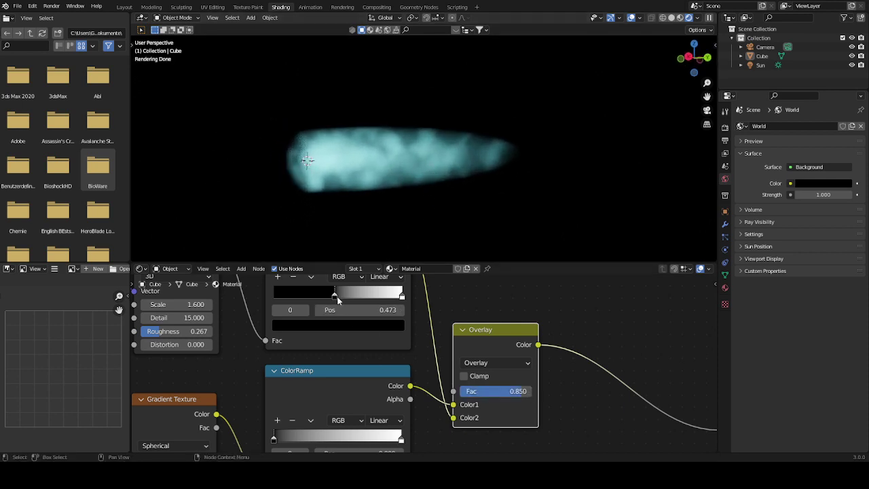
{"action": "left_click_drag", "start_coordinate": [338, 299], "coordinate": [318, 299]}
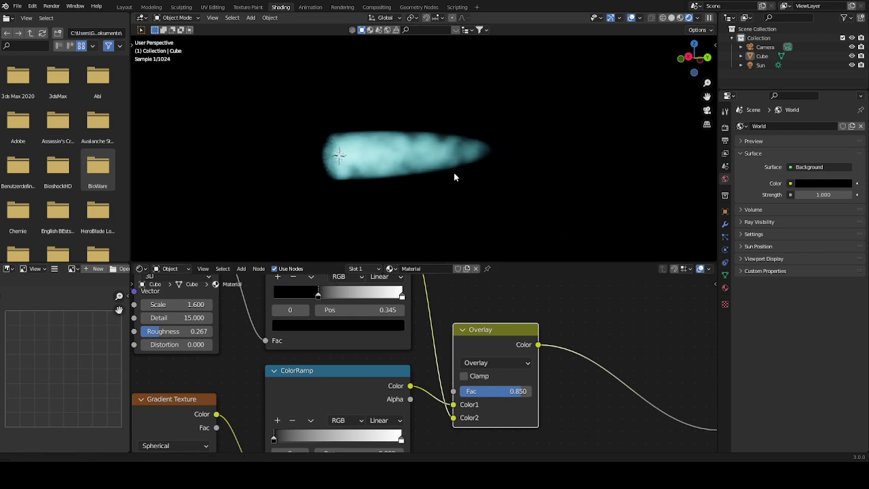
Step: Recolour the cyan stop of the emission ColorRamp to sky blue and shift it closer to the ramp's start
{"action": "scroll", "coordinate": [567, 419], "scroll_direction": "down", "scroll_amount": 3}
{"action": "middle_click_drag", "start_coordinate": [567, 419], "coordinate": [461, 271]}
{"action": "scroll", "coordinate": [364, 362], "scroll_direction": "up", "scroll_amount": 3}
{"action": "middle_click_drag", "start_coordinate": [364, 363], "coordinate": [487, 341]}
{"action": "scroll", "coordinate": [390, 378], "scroll_direction": "up", "scroll_amount": 2}
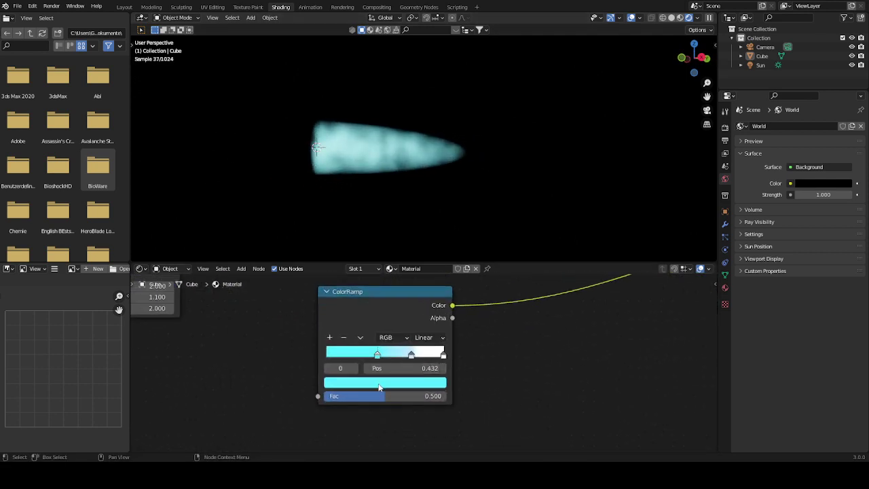
{"action": "left_click", "coordinate": [379, 384]}
{"action": "left_click_drag", "start_coordinate": [386, 238], "coordinate": [380, 232]}
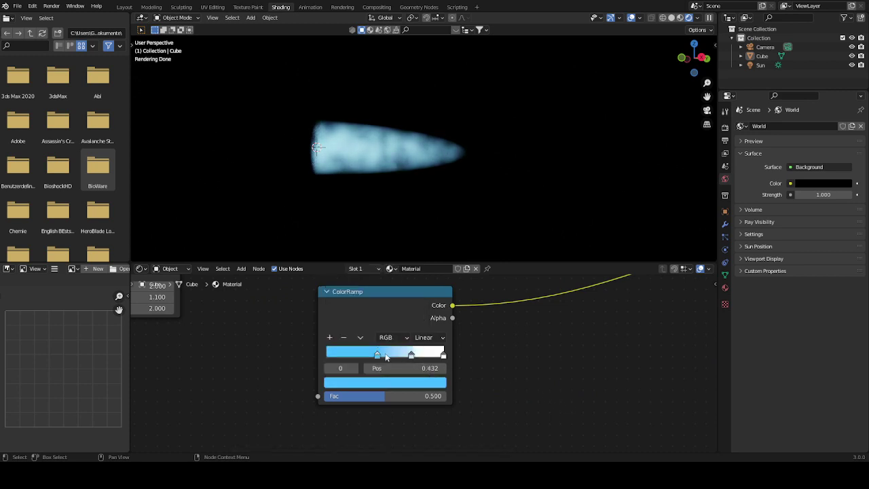
{"action": "left_click_drag", "start_coordinate": [386, 357], "coordinate": [354, 356]}
Step: Place the emission ColorRamp's middle stop at position 0.745 and colour it very pale blue
{"action": "left_click_drag", "start_coordinate": [415, 358], "coordinate": [405, 355]}
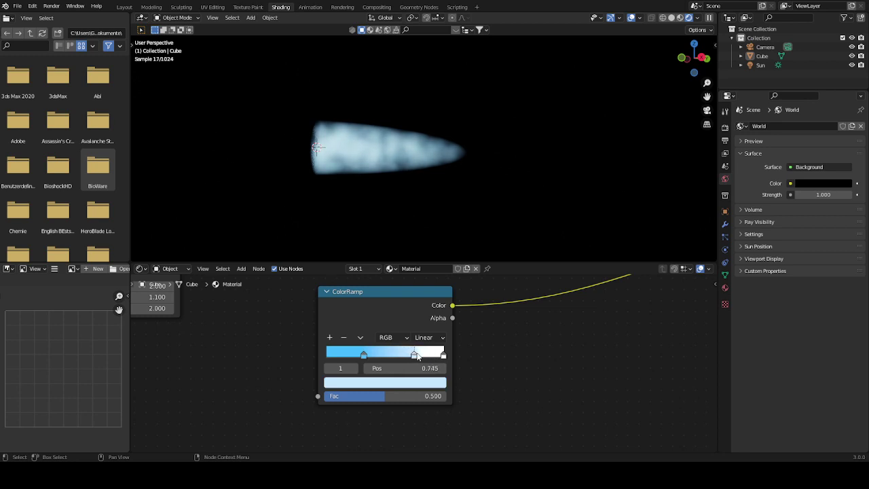
{"action": "left_click", "coordinate": [406, 383]}
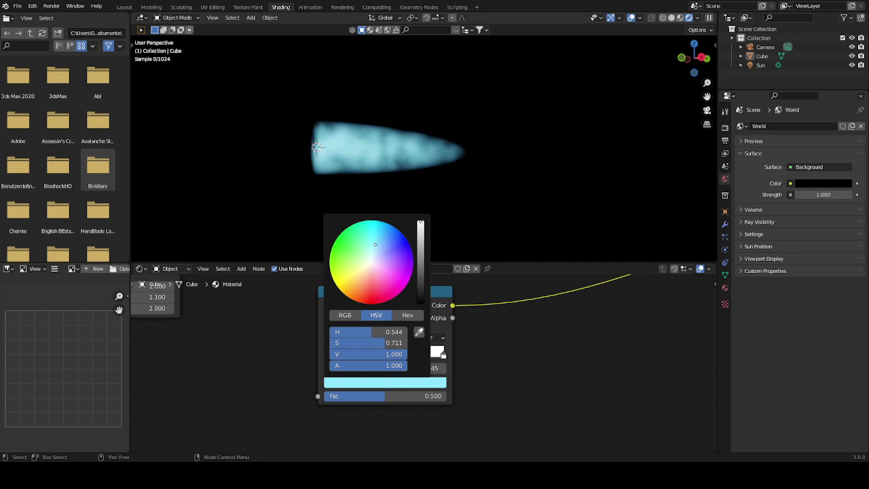
{"action": "mouse_move", "coordinate": [376, 251]}
{"action": "left_mouse_down"}
{"action": "mouse_move", "coordinate": [367, 253]}
{"action": "mouse_move", "coordinate": [381, 266]}
{"action": "mouse_move", "coordinate": [375, 256]}
{"action": "left_mouse_up"}
Step: Move the emission ColorRamp below the gradient's ColorRamp and connect the Gradient Texture's Color output to its Fac input
{"action": "middle_click_drag", "start_coordinate": [492, 285], "coordinate": [570, 338]}
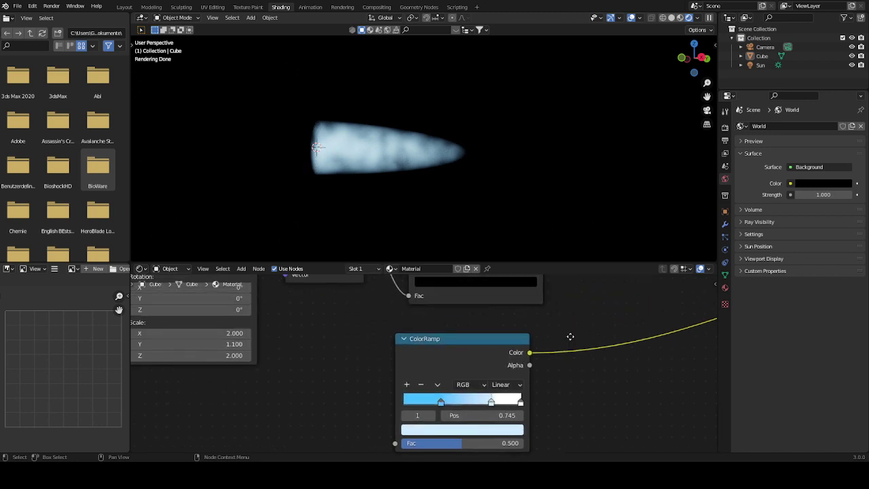
{"action": "scroll", "coordinate": [543, 338], "scroll_direction": "down", "scroll_amount": 2}
{"action": "middle_click_drag", "start_coordinate": [384, 337], "coordinate": [319, 349]}
{"action": "left_click_drag", "start_coordinate": [393, 362], "coordinate": [411, 346]}
{"action": "middle_click_drag", "start_coordinate": [490, 335], "coordinate": [509, 373]}
{"action": "middle_click_drag", "start_coordinate": [379, 355], "coordinate": [343, 361]}
{"action": "middle_click_drag", "start_coordinate": [293, 375], "coordinate": [300, 351]}
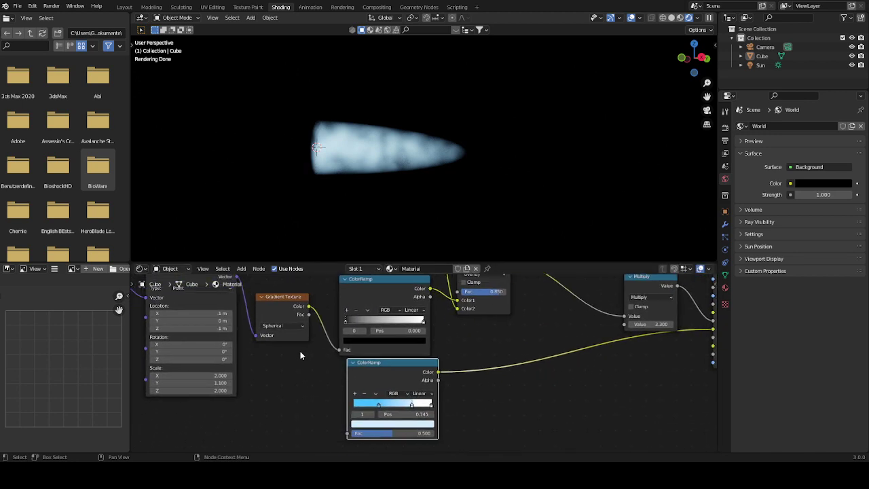
{"action": "left_click_drag", "start_coordinate": [308, 309], "coordinate": [347, 414]}
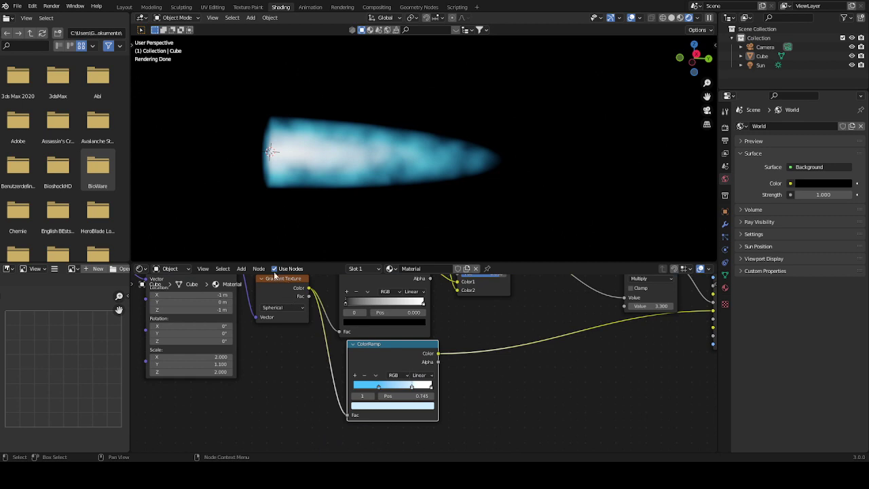
Step: Align the emission ColorRamp node beneath the gradient's ColorRamp
{"action": "middle_click_drag", "start_coordinate": [275, 277], "coordinate": [350, 334]}
{"action": "middle_click_drag", "start_coordinate": [566, 380], "coordinate": [429, 376]}
{"action": "left_click_drag", "start_coordinate": [384, 388], "coordinate": [375, 387]}
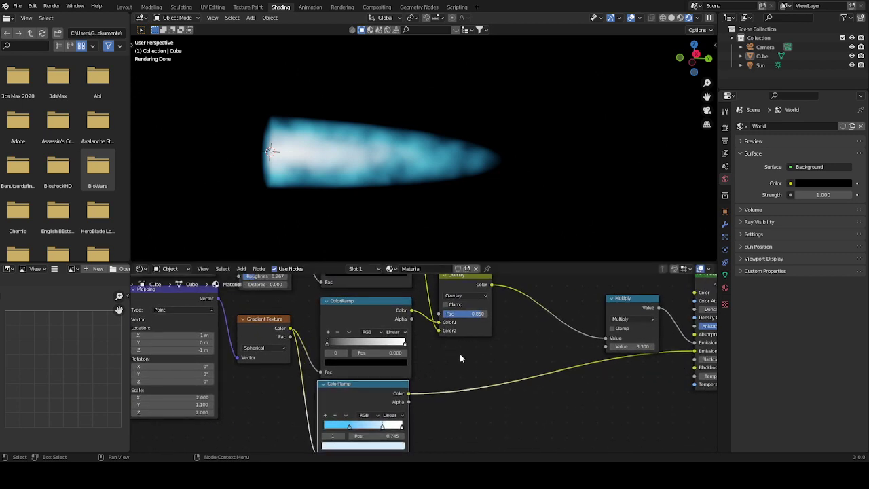
Step: Try shifting the black stop of the gradient's ColorRamp
{"action": "middle_click_drag", "start_coordinate": [390, 301], "coordinate": [361, 302]}
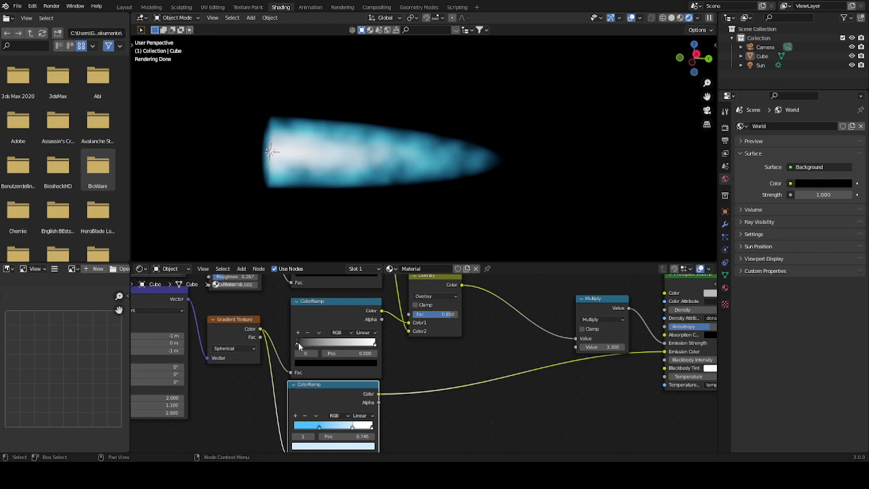
{"action": "mouse_move", "coordinate": [297, 342]}
{"action": "left_mouse_down"}
{"action": "mouse_move", "coordinate": [330, 339]}
{"action": "mouse_move", "coordinate": [283, 337]}
{"action": "left_mouse_up"}
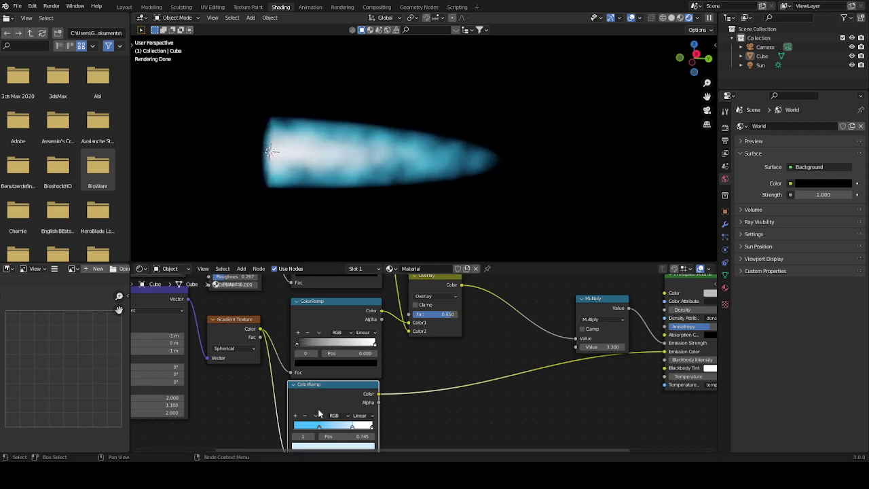
{"action": "mouse_move", "coordinate": [318, 414]}
{"action": "left_mouse_down"}
{"action": "mouse_move", "coordinate": [424, 408]}
{"action": "mouse_move", "coordinate": [318, 411]}
{"action": "left_mouse_up"}
Step: Move the emission ColorRamp's blue stop to position 0.286 and recolour it cyan-blue with hue 0.566 and saturation 0.925
{"action": "middle_click_drag", "start_coordinate": [419, 400], "coordinate": [447, 350]}
{"action": "scroll", "coordinate": [449, 349], "scroll_direction": "up", "scroll_amount": 3}
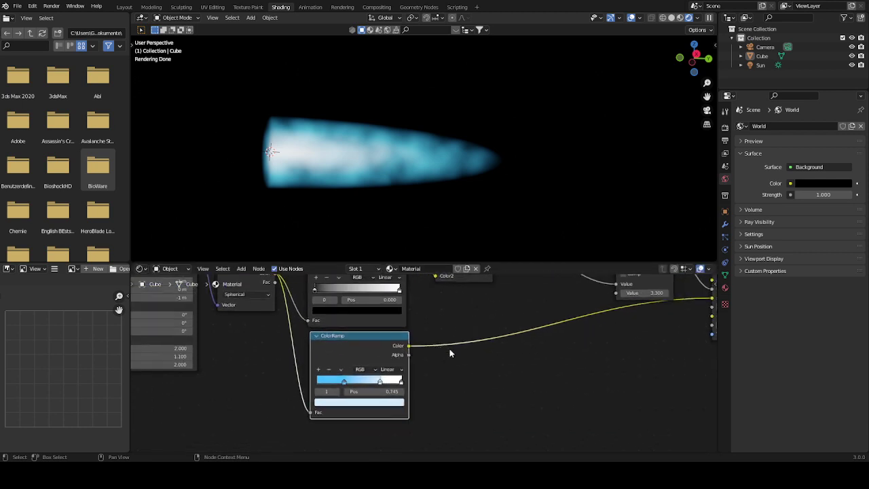
{"action": "left_click", "coordinate": [340, 410]}
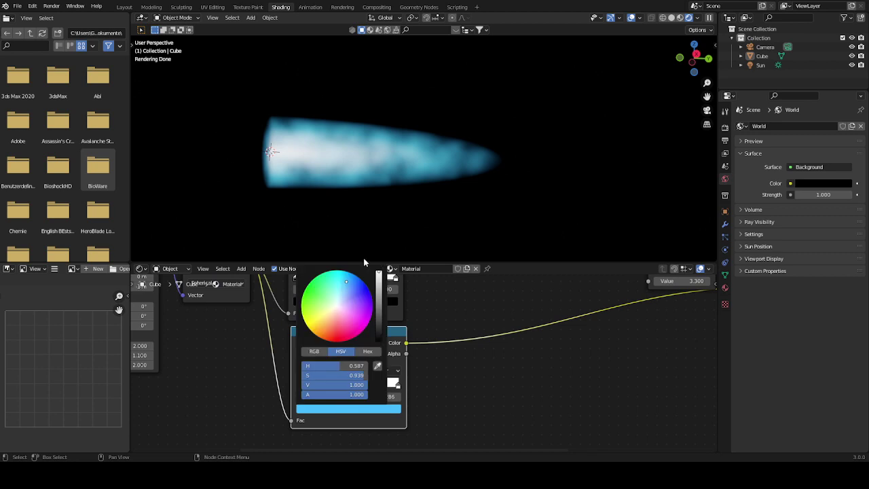
{"action": "left_click_drag", "start_coordinate": [346, 290], "coordinate": [342, 281]}
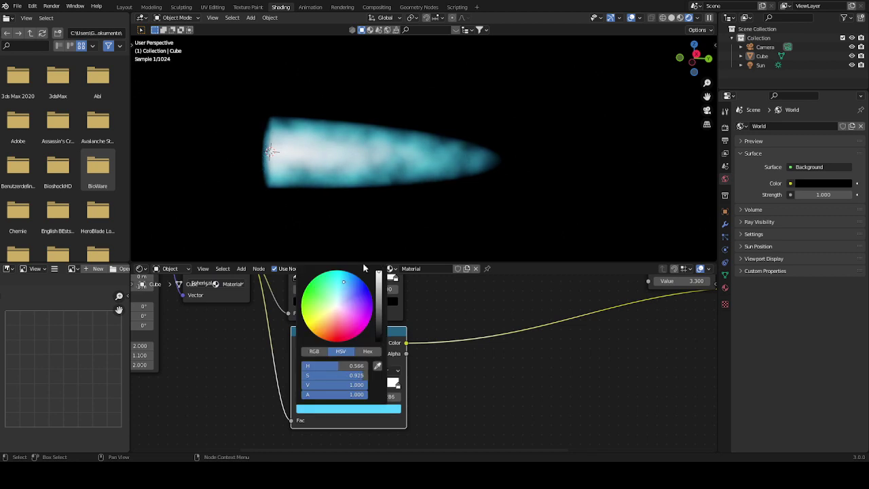
Step: Move the Multiply node closer to the Overlay node
{"action": "scroll", "coordinate": [474, 307], "scroll_direction": "down", "scroll_amount": 3}
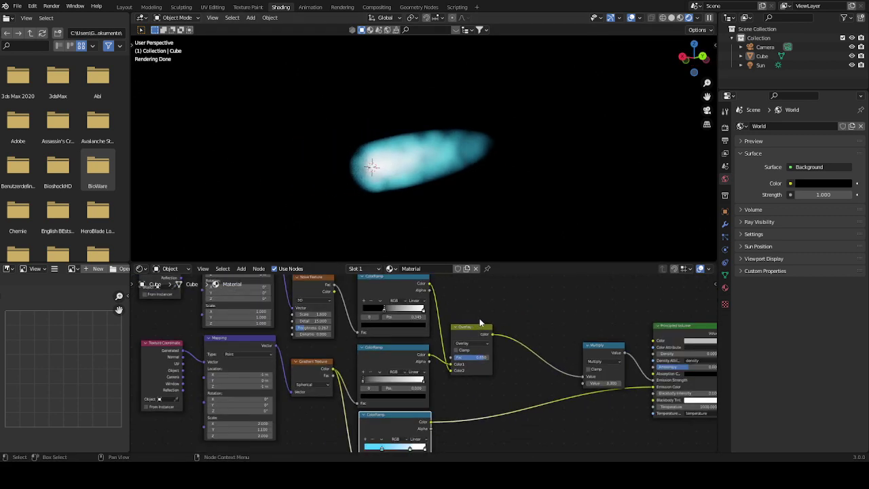
{"action": "middle_click_drag", "start_coordinate": [500, 317], "coordinate": [390, 310]}
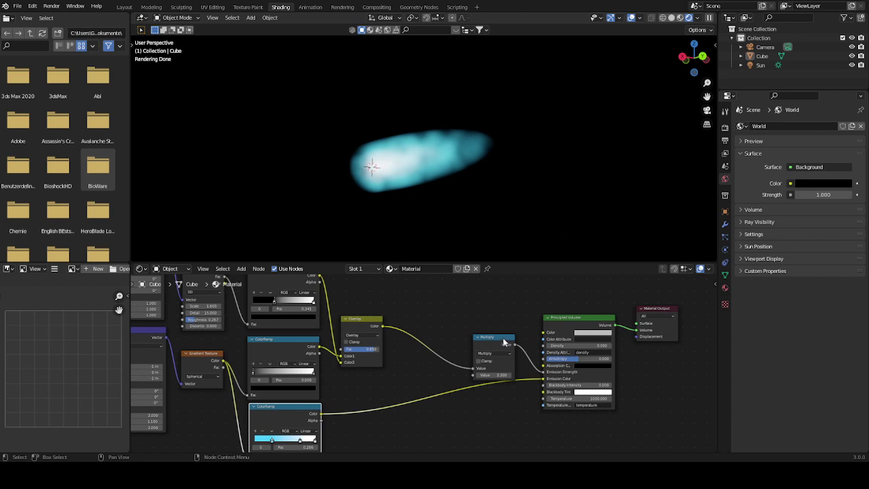
{"action": "left_click_drag", "start_coordinate": [488, 337], "coordinate": [460, 328]}
Step: Add a Musgrave Texture above the Noise Texture and connect the Mapping node's Vector output to its Vector input
{"action": "middle_click_drag", "start_coordinate": [396, 303], "coordinate": [509, 377]}
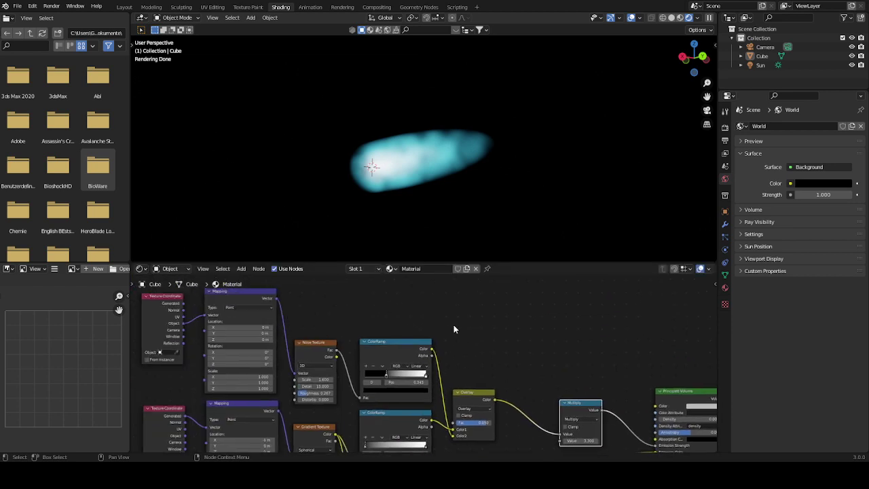
{"action": "middle_click_drag", "start_coordinate": [395, 288], "coordinate": [428, 330]}
{"action": "key", "text": "shift+a"}
{"action": "left_click", "coordinate": [404, 316]}
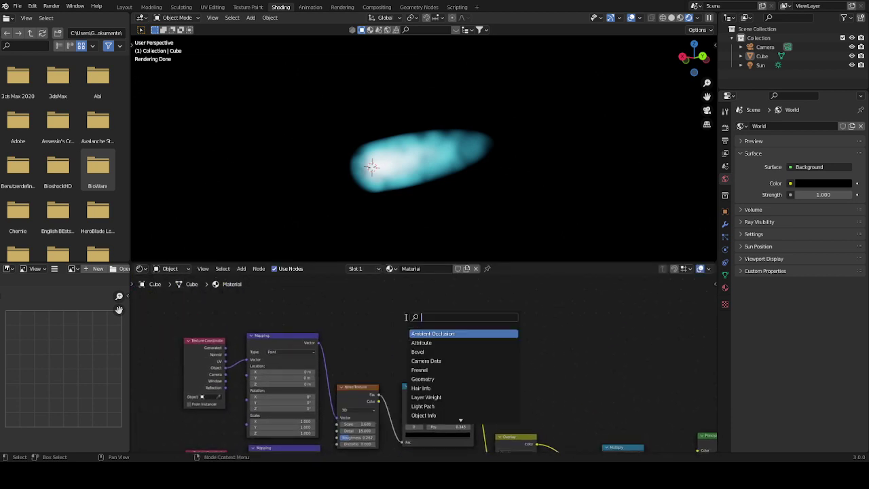
{"action": "type", "text": "mus"}
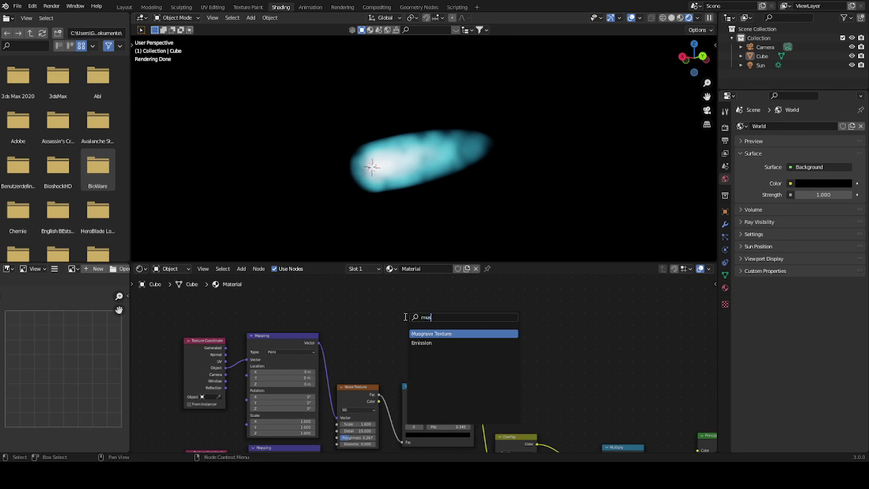
{"action": "left_click", "coordinate": [438, 330]}
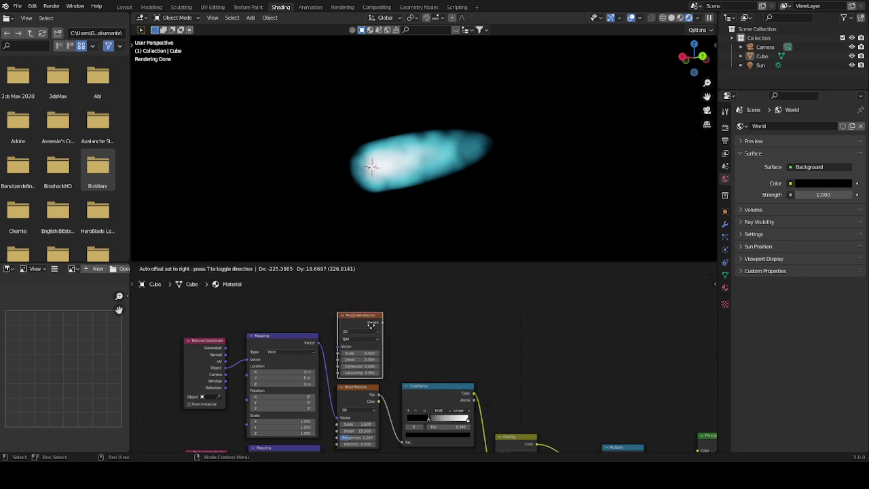
{"action": "left_click", "coordinate": [419, 320]}
{"action": "scroll", "coordinate": [419, 320], "scroll_direction": "up", "scroll_amount": 1}
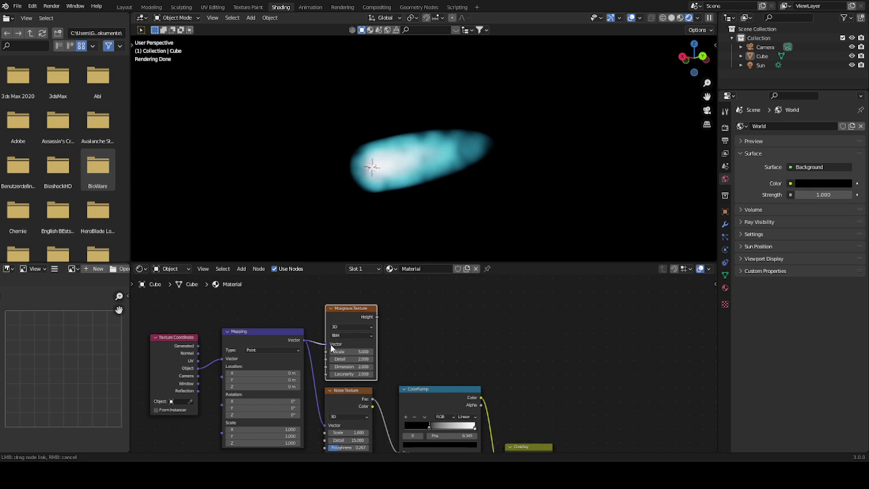
Step: Add a ColorRamp beside the Musgrave Texture and connect the texture's Height output to its Fac input
{"action": "middle_click_drag", "start_coordinate": [453, 345], "coordinate": [392, 372]}
{"action": "key", "text": "shift+a"}
{"action": "left_click", "coordinate": [401, 324]}
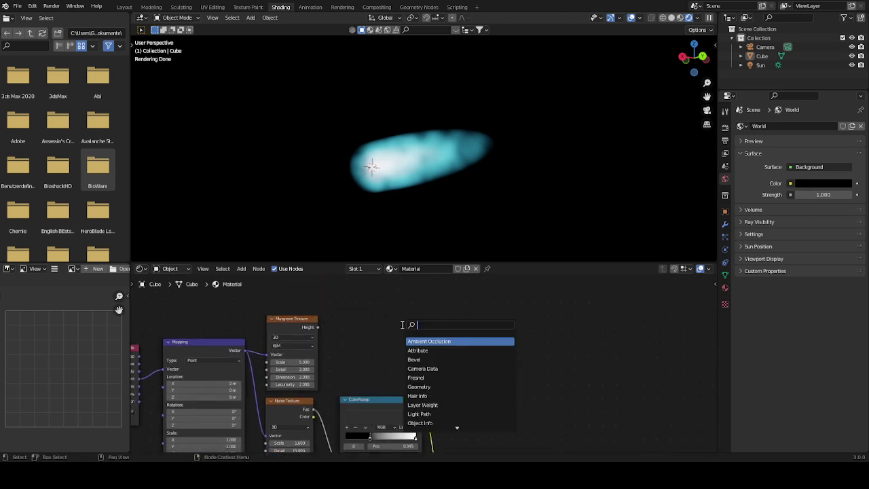
{"action": "type", "text": "co"}
{"action": "left_click", "coordinate": [433, 341]}
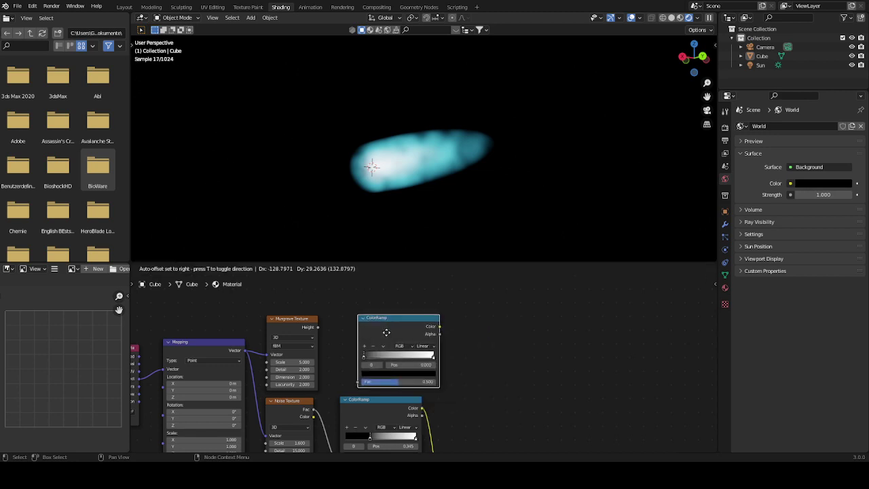
{"action": "left_click", "coordinate": [369, 335]}
{"action": "left_click_drag", "start_coordinate": [341, 384], "coordinate": [341, 384]}
Step: Reposition the Overlay node and combine its output with the Musgrave ColorRamp's colour through a new Mix node feeding Multiply
{"action": "middle_click_drag", "start_coordinate": [500, 341], "coordinate": [463, 327]}
{"action": "scroll", "coordinate": [453, 379], "scroll_direction": "up", "scroll_amount": 1}
{"action": "middle_click_drag", "start_coordinate": [453, 380], "coordinate": [440, 331]}
{"action": "left_click_drag", "start_coordinate": [428, 409], "coordinate": [432, 380]}
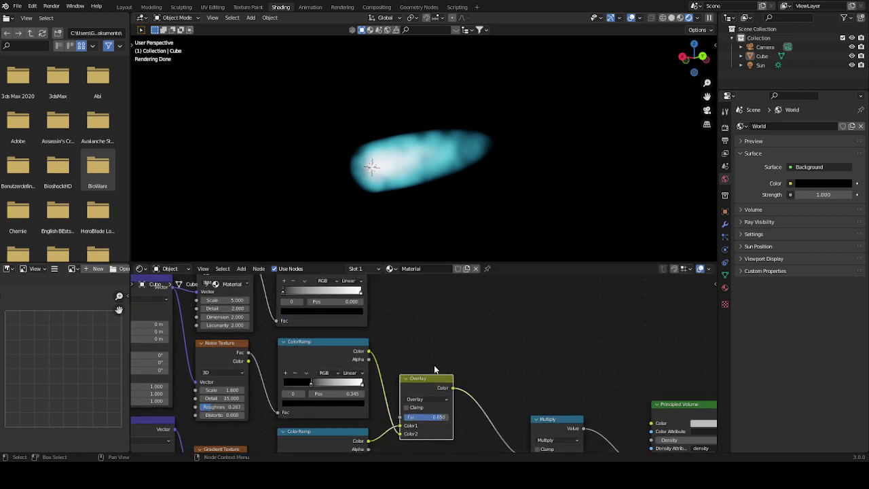
{"action": "middle_click_drag", "start_coordinate": [404, 309], "coordinate": [409, 335]}
{"action": "key", "text": "ctrl+0"}
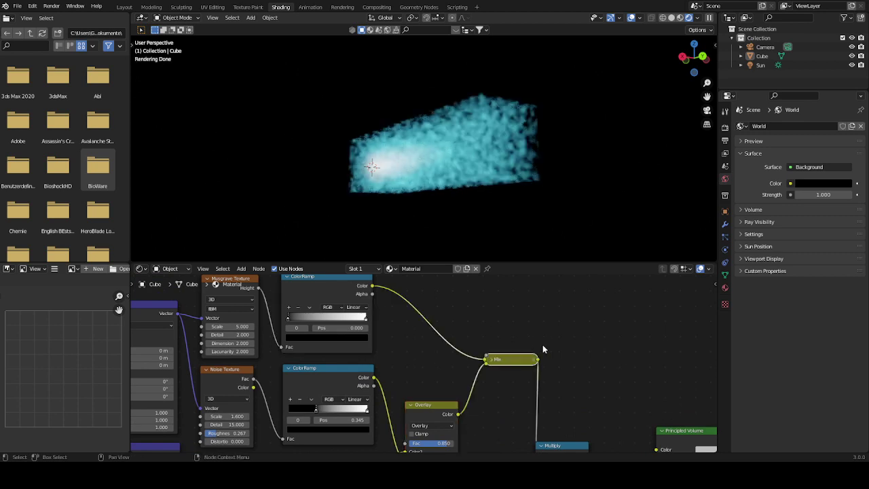
Step: Shift the Multiply node to make room, expand the new Mix node and set its blend mode to Overlay
{"action": "middle_click_drag", "start_coordinate": [566, 387], "coordinate": [415, 326]}
{"action": "left_click_drag", "start_coordinate": [405, 390], "coordinate": [442, 367]}
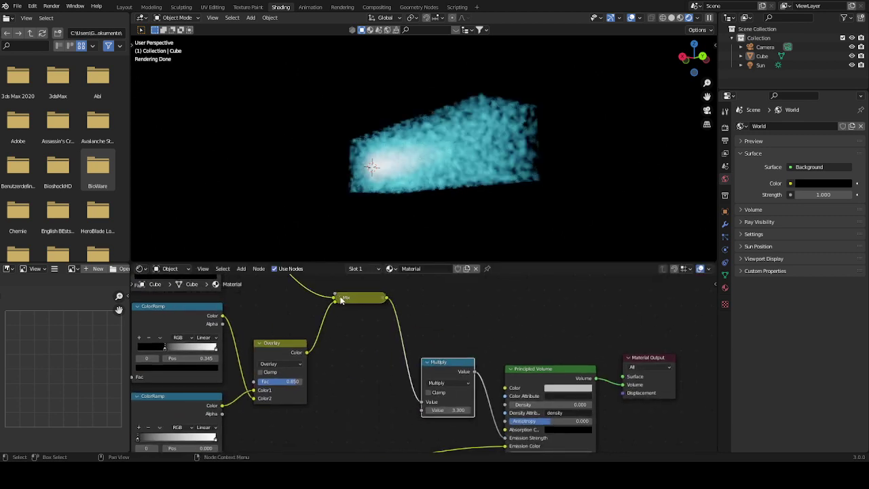
{"action": "left_click", "coordinate": [340, 297]}
{"action": "left_click_drag", "start_coordinate": [348, 297], "coordinate": [357, 324]}
{"action": "left_click", "coordinate": [352, 323]}
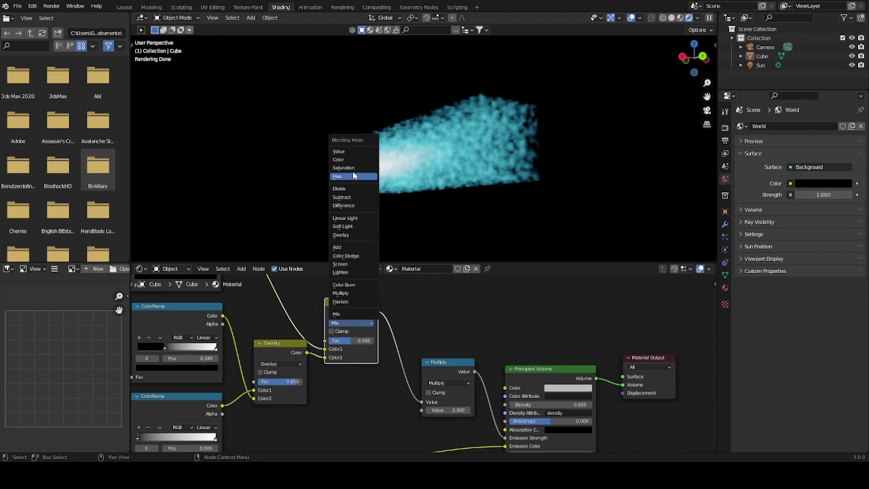
{"action": "left_click", "coordinate": [357, 234]}
Step: Swap the two colour inputs of the new Overlay node and set its Fac to 0.683
{"action": "scroll", "coordinate": [422, 362], "scroll_direction": "up", "scroll_amount": 2}
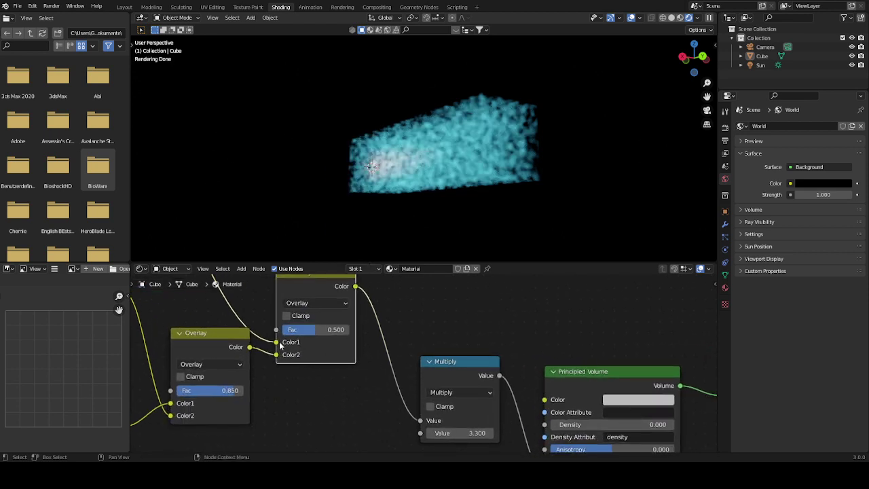
{"action": "left_click_drag", "start_coordinate": [276, 342], "coordinate": [278, 357]}
{"action": "middle_click_drag", "start_coordinate": [358, 325], "coordinate": [395, 344]}
{"action": "left_click_drag", "start_coordinate": [352, 289], "coordinate": [354, 283]}
{"action": "left_click_drag", "start_coordinate": [361, 341], "coordinate": [366, 341]}
Step: Set the Musgrave Texture's Scale to 2, Detail to 15 and Dimension to 0.1
{"action": "middle_click_drag", "start_coordinate": [284, 296], "coordinate": [454, 384]}
{"action": "middle_click_drag", "start_coordinate": [445, 170], "coordinate": [587, 191]}
{"action": "middle_click_drag", "start_coordinate": [388, 326], "coordinate": [481, 353]}
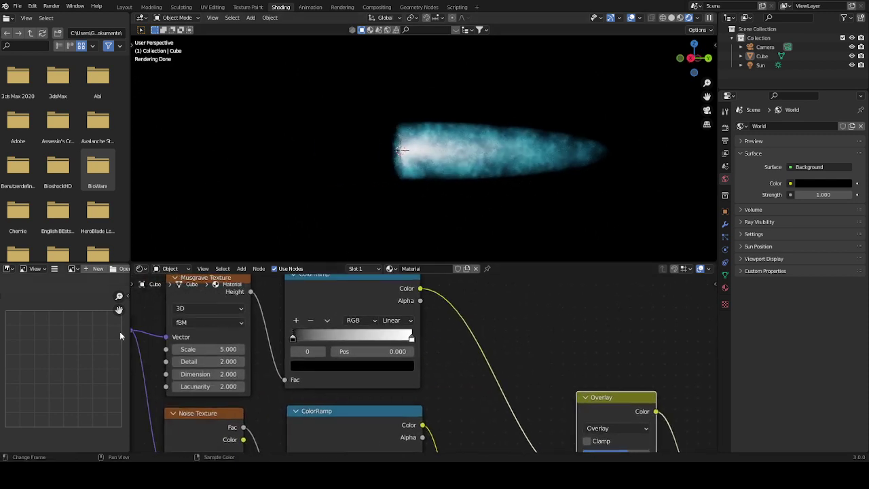
{"action": "middle_click_drag", "start_coordinate": [267, 346], "coordinate": [329, 371]}
{"action": "middle_click_drag", "start_coordinate": [329, 370], "coordinate": [327, 364], "text": "ctrl"}
{"action": "left_click_drag", "start_coordinate": [261, 372], "coordinate": [360, 387]}
{"action": "left_click_drag", "start_coordinate": [264, 402], "coordinate": [278, 401]}
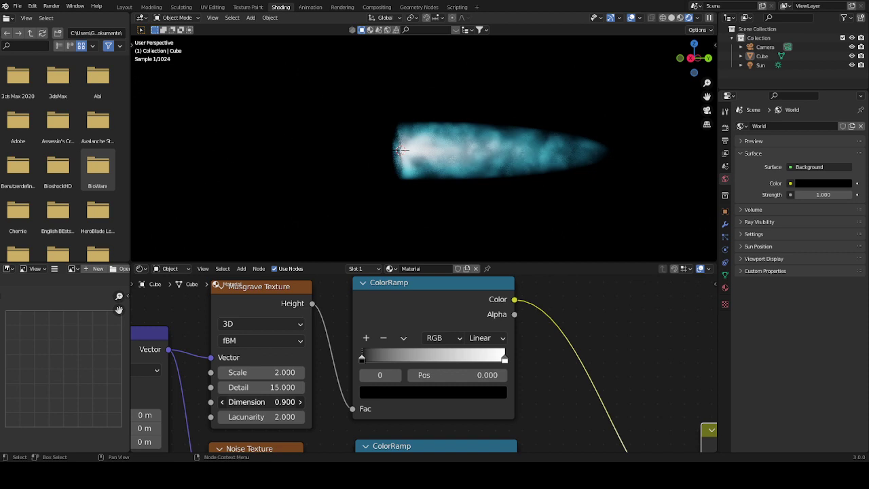
{"action": "left_click_drag", "start_coordinate": [261, 401], "coordinate": [230, 401]}
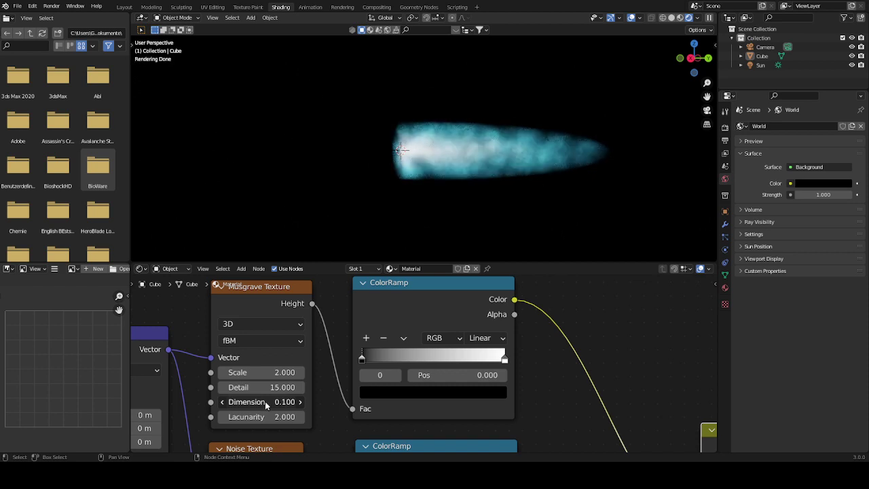
Step: Reduce the Musgrave Texture's Scale to 0.3, checking the flame from several angles
{"action": "mouse_move", "coordinate": [526, 172]}
{"action": "middle_mouse_down"}
{"action": "mouse_move", "coordinate": [546, 164]}
{"action": "mouse_move", "coordinate": [536, 167]}
{"action": "middle_mouse_up"}
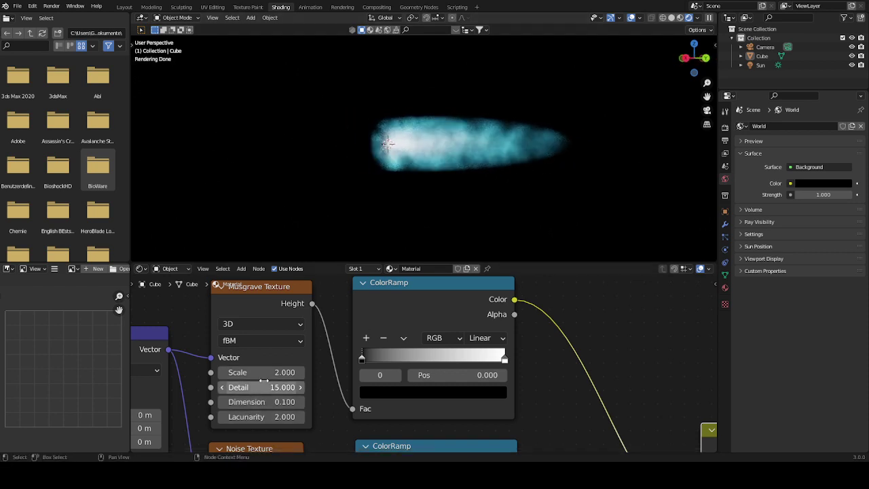
{"action": "left_click_drag", "start_coordinate": [263, 371], "coordinate": [194, 372]}
{"action": "middle_click_drag", "start_coordinate": [468, 217], "coordinate": [479, 156]}
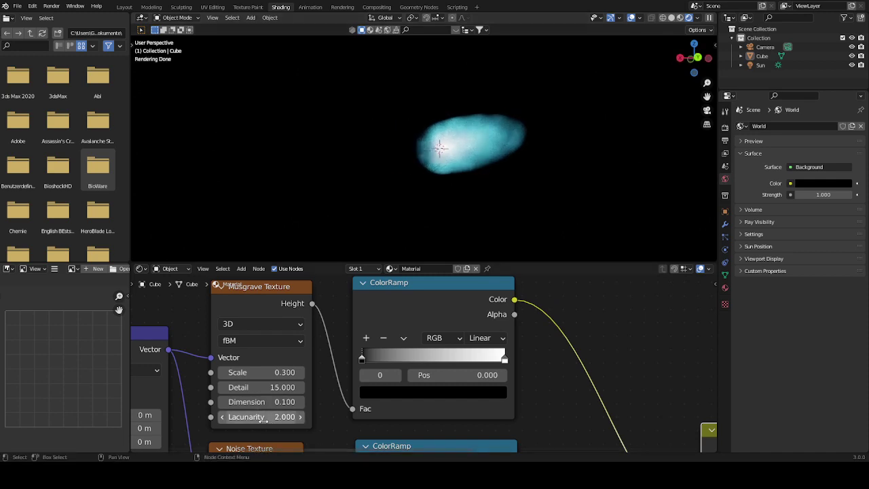
{"action": "middle_click_drag", "start_coordinate": [447, 225], "coordinate": [501, 226]}
{"action": "middle_click_drag", "start_coordinate": [571, 360], "coordinate": [375, 316]}
{"action": "scroll", "coordinate": [531, 355], "scroll_direction": "down", "scroll_amount": 1}
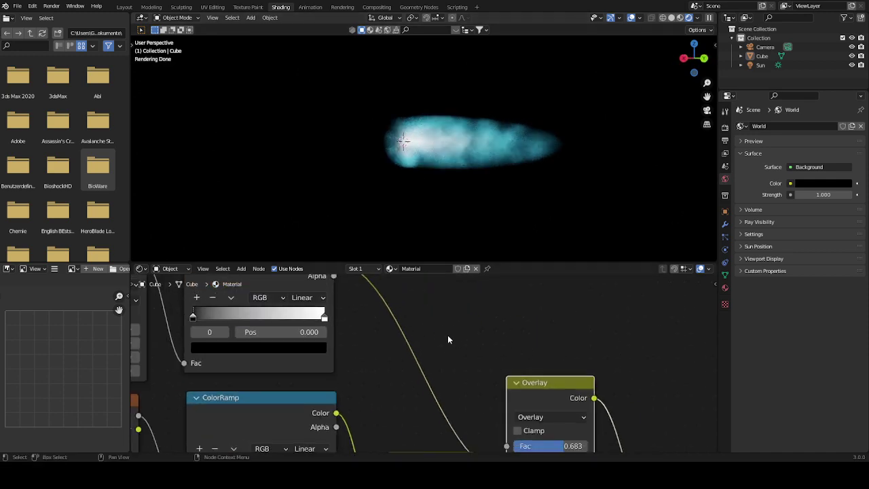
{"action": "scroll", "coordinate": [448, 337], "scroll_direction": "down", "scroll_amount": 5}
{"action": "scroll", "coordinate": [426, 344], "scroll_direction": "down", "scroll_amount": 3}
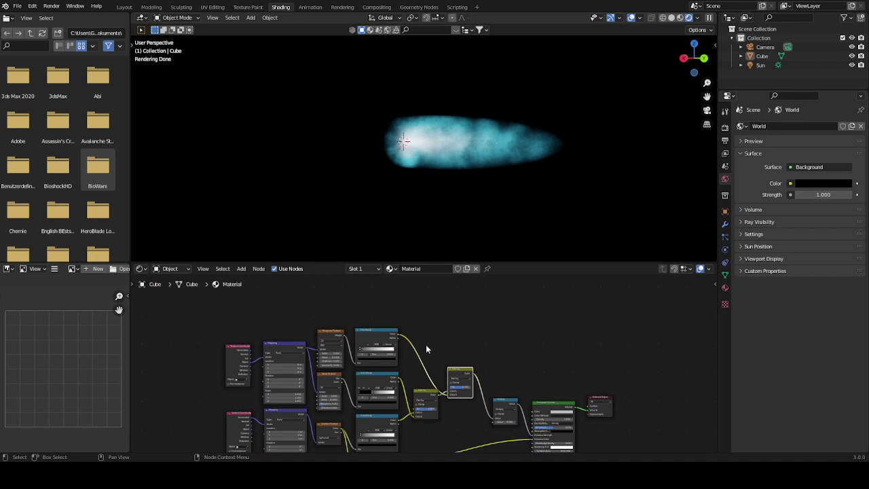
{"action": "middle_click_drag", "start_coordinate": [425, 344], "coordinate": [418, 323]}
{"action": "right_click", "coordinate": [445, 365]}
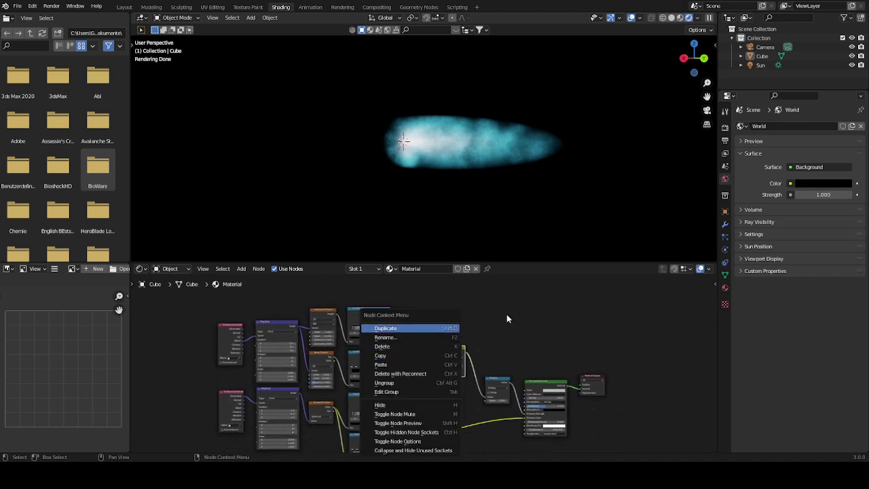
{"action": "scroll", "coordinate": [311, 344], "scroll_direction": "up", "scroll_amount": 2}
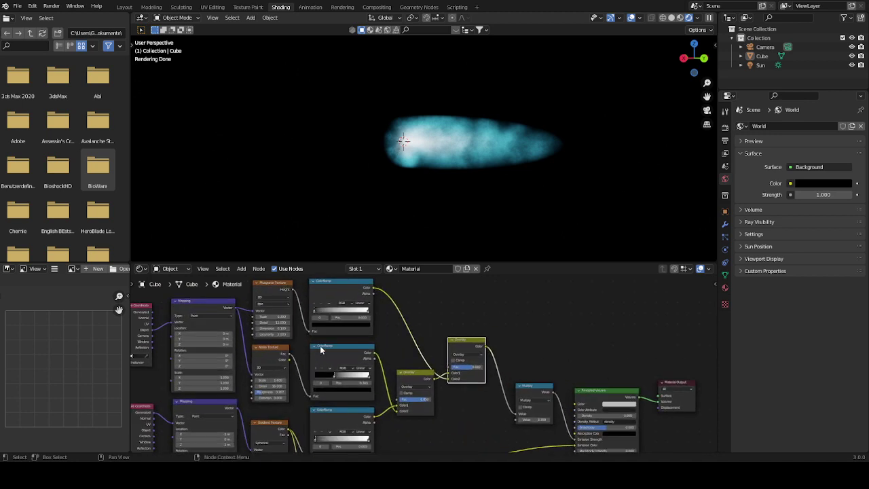
Step: Add a middle stop to the gradient's greyscale ColorRamp at position 0.459 and darken it to dark grey
{"action": "scroll", "coordinate": [319, 346], "scroll_direction": "up", "scroll_amount": 3}
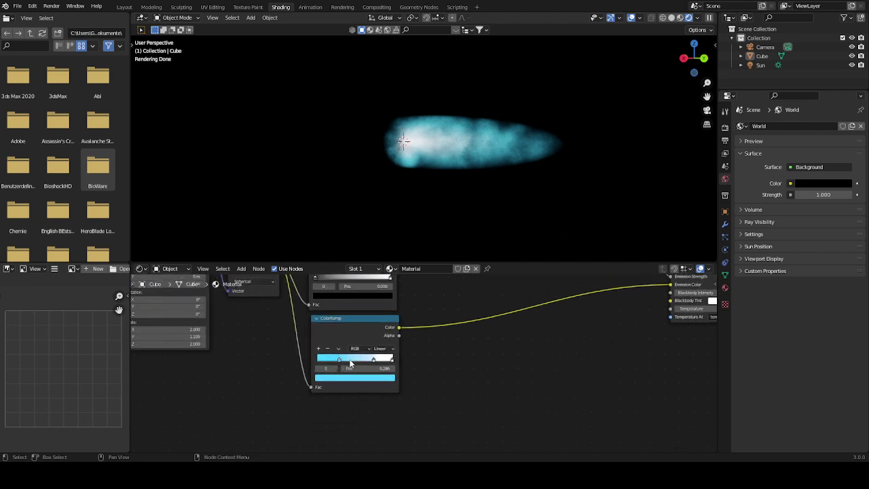
{"action": "middle_click_drag", "start_coordinate": [322, 352], "coordinate": [347, 383]}
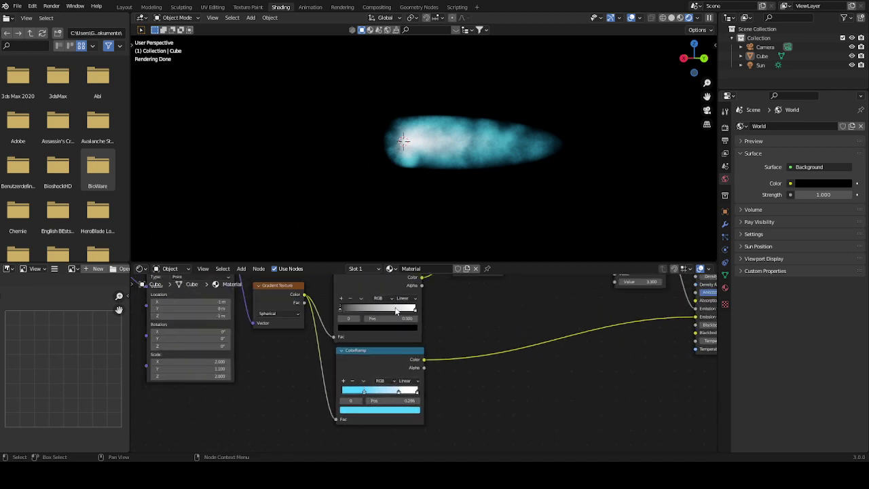
{"action": "middle_click_drag", "start_coordinate": [411, 325], "coordinate": [400, 363]}
{"action": "scroll", "coordinate": [401, 363], "scroll_direction": "up", "scroll_amount": 2}
{"action": "left_click_drag", "start_coordinate": [341, 297], "coordinate": [339, 297]}
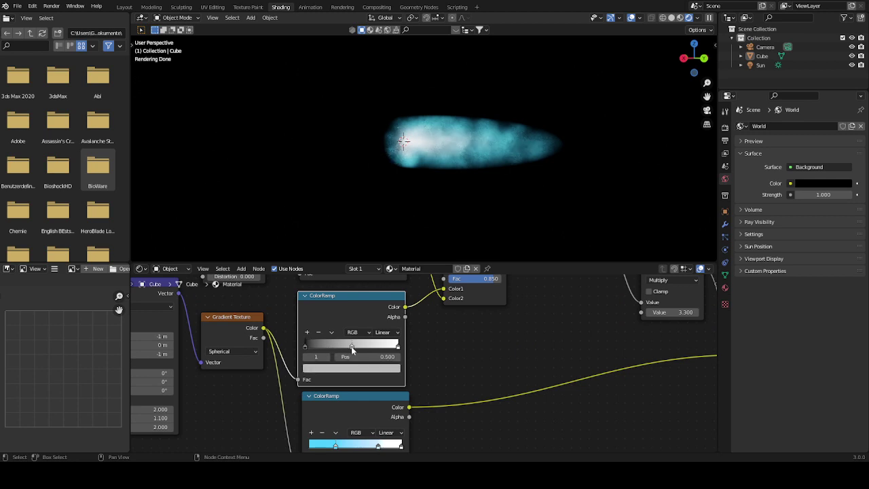
{"action": "left_click", "coordinate": [348, 368]}
{"action": "left_click", "coordinate": [380, 280]}
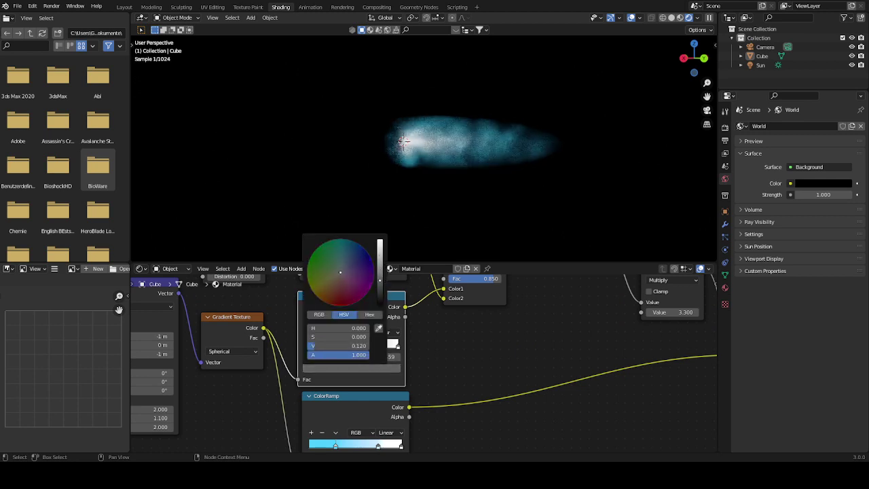
{"action": "left_click_drag", "start_coordinate": [379, 279], "coordinate": [379, 285]}
Step: Add another stop to the gradient's ColorRamp at position 0.230 and brighten it to a value of 0.659
{"action": "scroll", "coordinate": [408, 360], "scroll_direction": "up", "scroll_amount": 3}
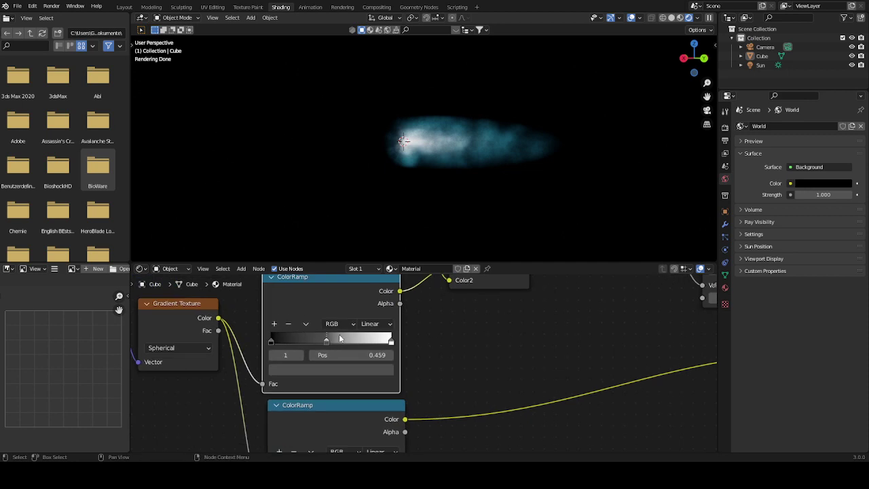
{"action": "left_click", "coordinate": [318, 372]}
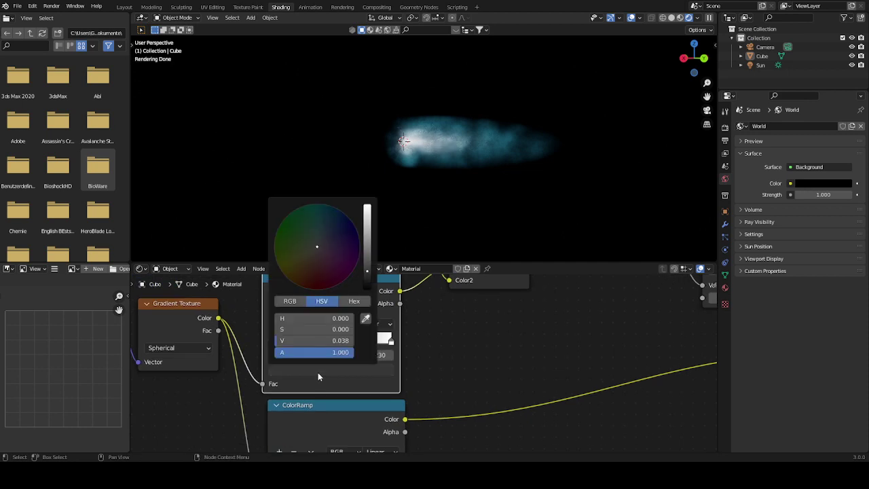
{"action": "left_click_drag", "start_coordinate": [368, 236], "coordinate": [367, 220]}
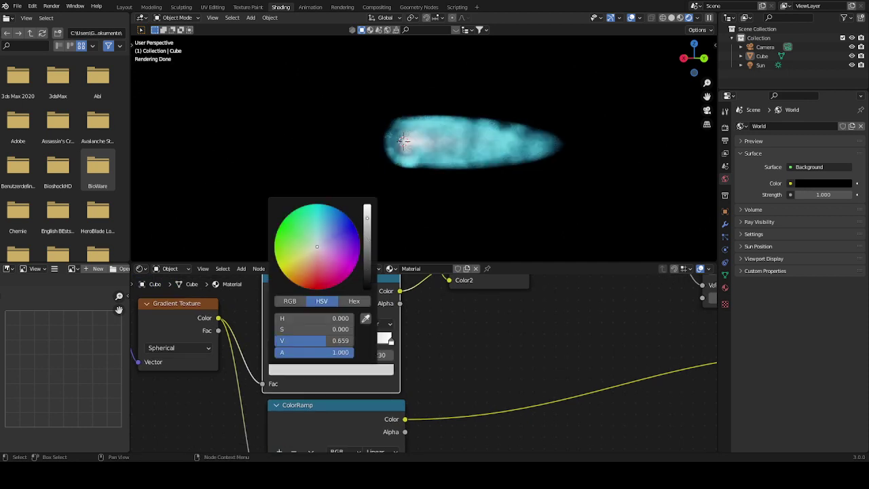
Step: Feed the gradient ColorRamp's Color output into the blue emission ColorRamp's Fac input and move the emission ColorRamp clear of it
{"action": "scroll", "coordinate": [417, 370], "scroll_direction": "down", "scroll_amount": 2}
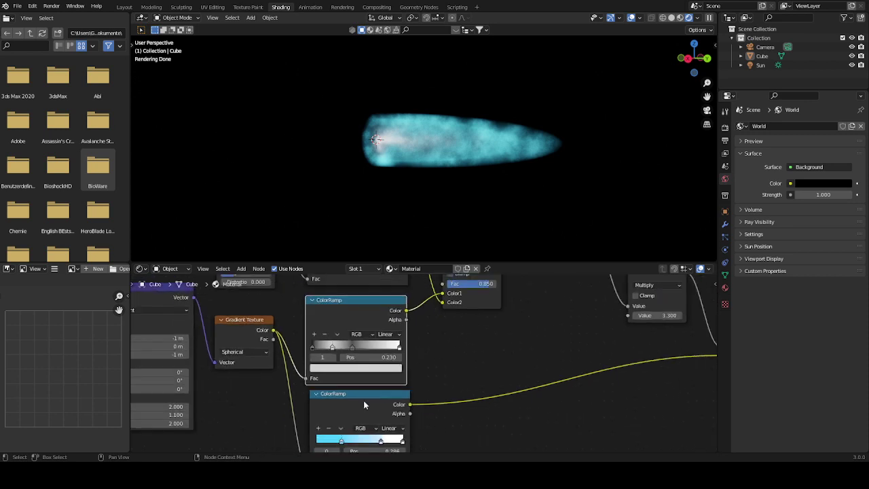
{"action": "left_click_drag", "start_coordinate": [364, 401], "coordinate": [363, 399]}
{"action": "middle_click_drag", "start_coordinate": [415, 319], "coordinate": [379, 310]}
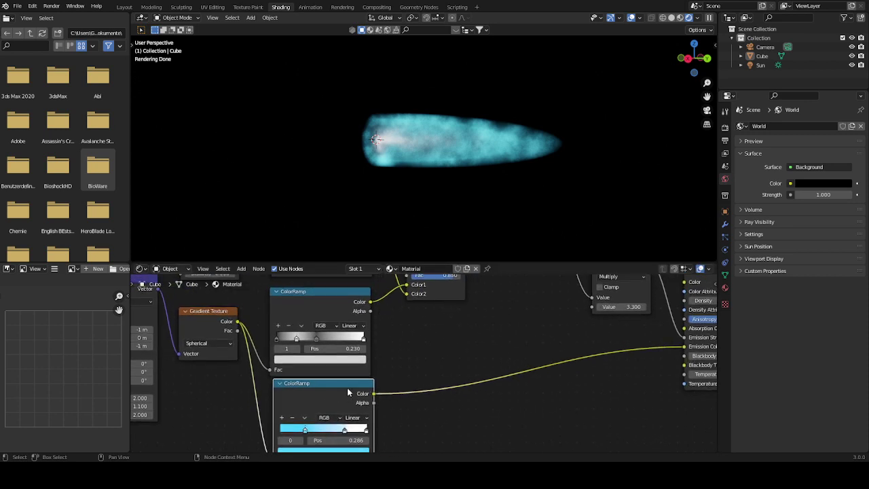
{"action": "left_click_drag", "start_coordinate": [347, 387], "coordinate": [383, 387]}
{"action": "left_click_drag", "start_coordinate": [370, 300], "coordinate": [312, 404]}
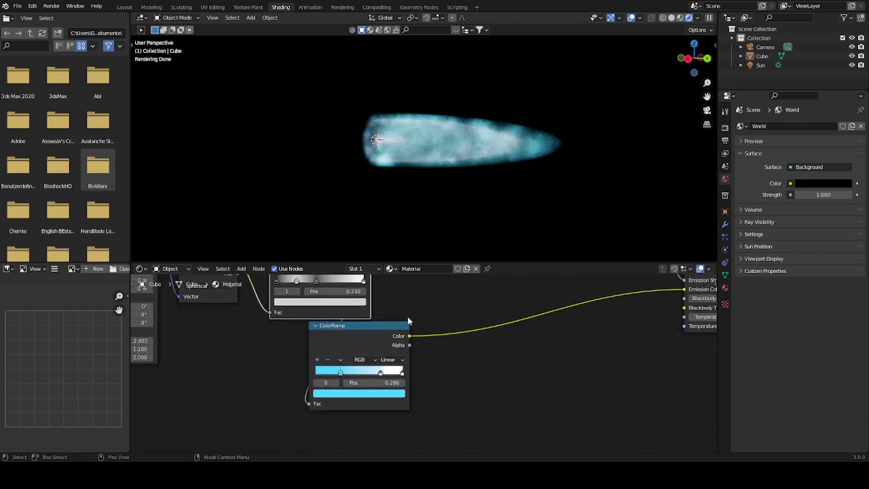
{"action": "left_click_drag", "start_coordinate": [407, 324], "coordinate": [521, 288]}
{"action": "middle_click_drag", "start_coordinate": [482, 168], "coordinate": [506, 151]}
{"action": "middle_click_drag", "start_coordinate": [405, 290], "coordinate": [411, 356]}
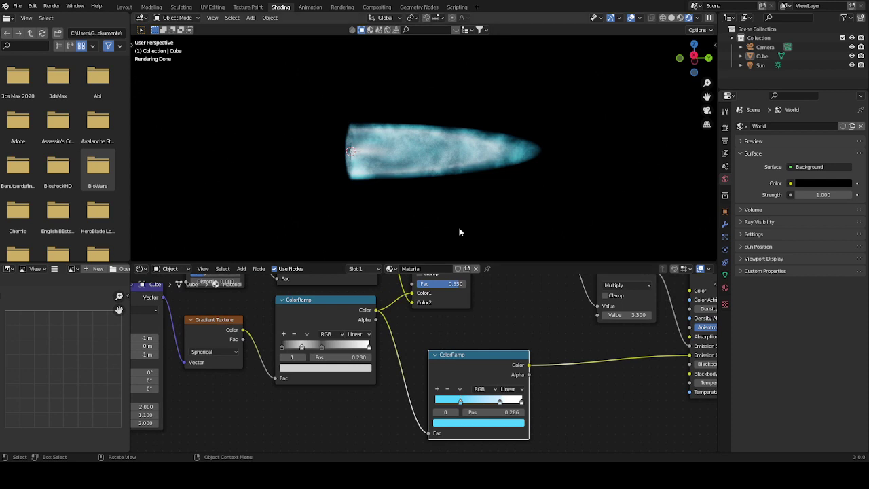
Step: Examine the flame volume from different angles and look over the complete node tree
{"action": "middle_click_drag", "start_coordinate": [459, 233], "coordinate": [455, 180]}
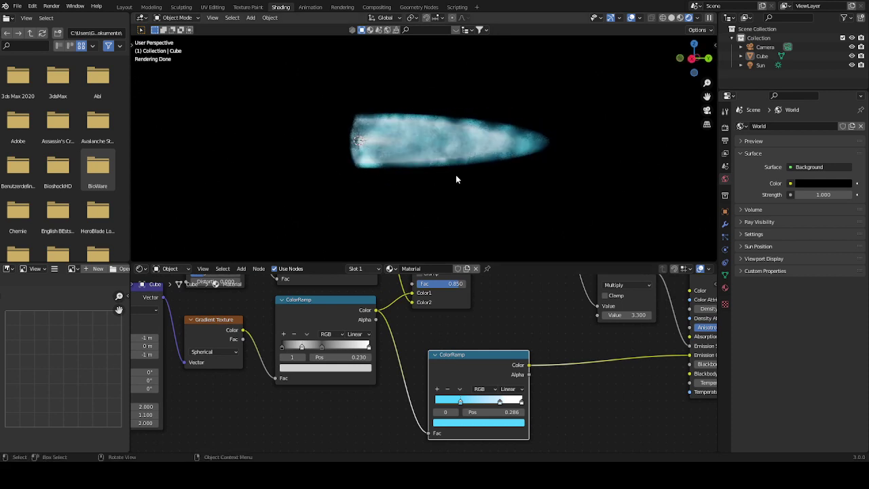
{"action": "middle_click_drag", "start_coordinate": [456, 148], "coordinate": [452, 159]}
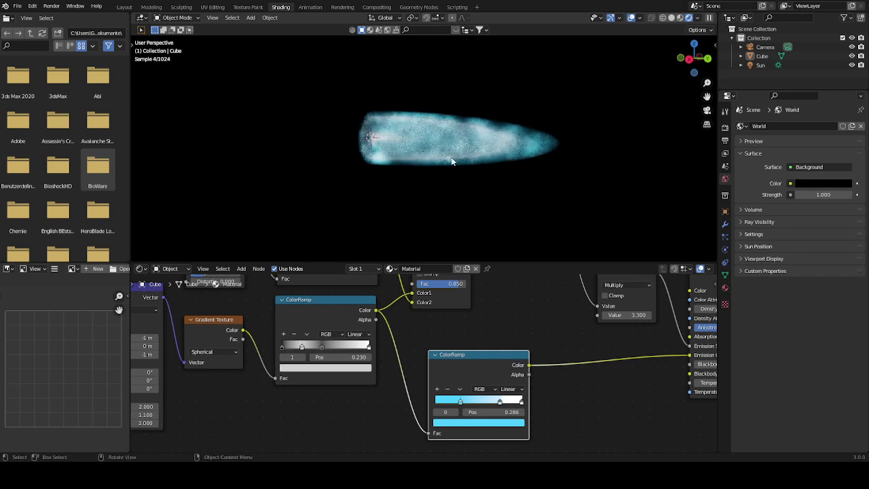
{"action": "scroll", "coordinate": [468, 340], "scroll_direction": "down", "scroll_amount": 4}
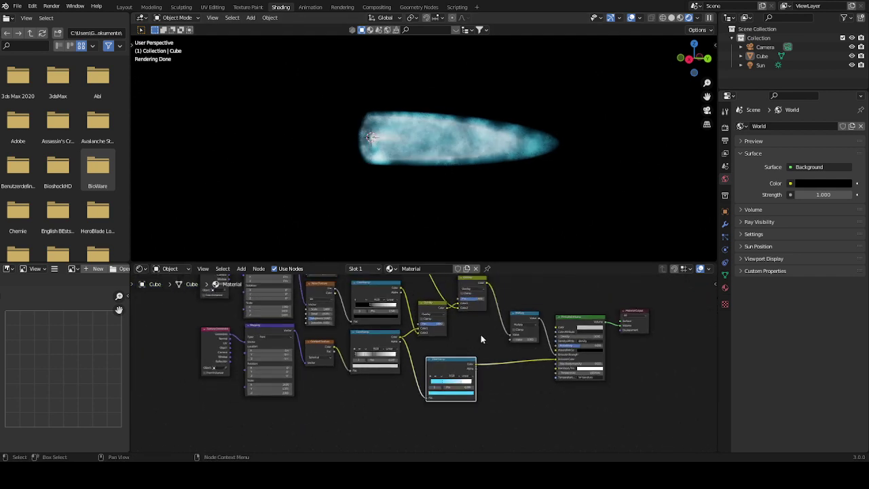
{"action": "middle_click_drag", "start_coordinate": [480, 336], "coordinate": [471, 364]}
{"action": "mouse_move", "coordinate": [382, 333]}
{"action": "middle_mouse_down", "text": "ctrl"}
{"action": "mouse_move", "coordinate": [385, 351]}
{"action": "mouse_move", "coordinate": [386, 342]}
{"action": "middle_mouse_up", "text": "ctrl"}
{"action": "middle_click_drag", "start_coordinate": [475, 357], "coordinate": [467, 388]}
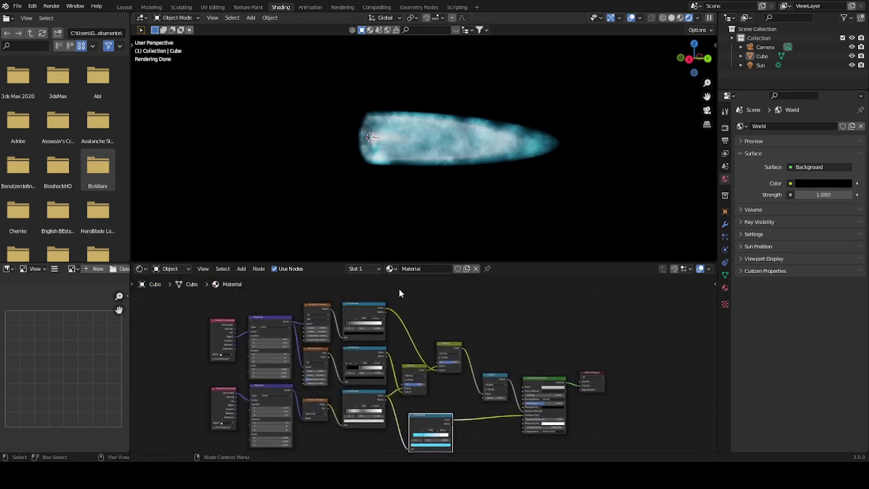
{"action": "middle_click_drag", "start_coordinate": [399, 293], "coordinate": [412, 317]}
{"action": "middle_click_drag", "start_coordinate": [503, 154], "coordinate": [412, 164]}
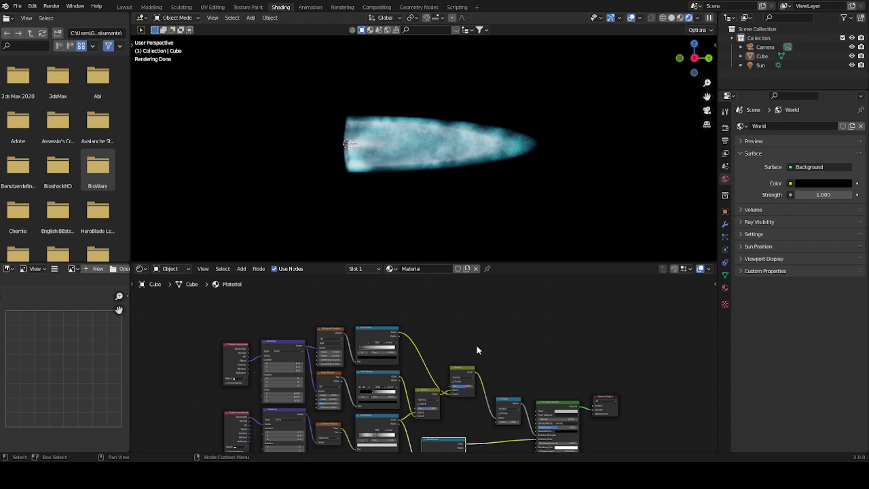
{"action": "scroll", "coordinate": [498, 346], "scroll_direction": "down", "scroll_amount": 2}
{"action": "middle_click_drag", "start_coordinate": [524, 338], "coordinate": [511, 326]}
{"action": "scroll", "coordinate": [526, 337], "scroll_direction": "up", "scroll_amount": 4}
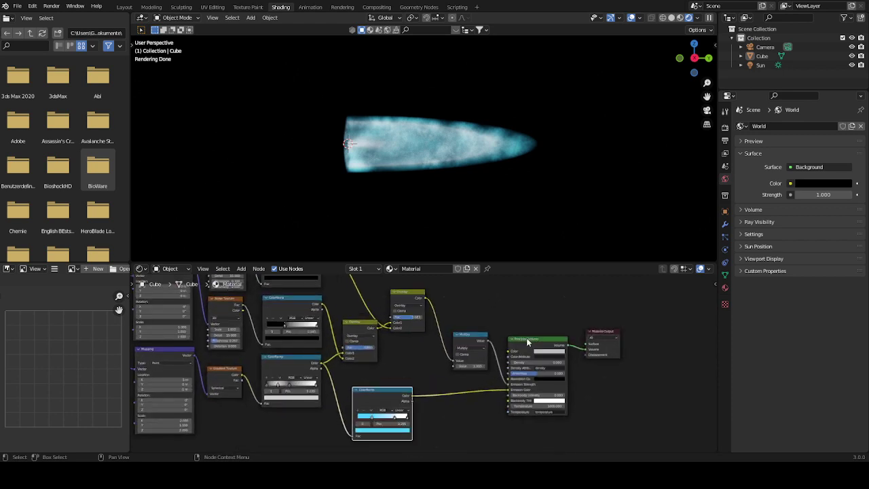
Step: Move the Principled Volume and Material Output nodes closer to the Multiply node
{"action": "left_click_drag", "start_coordinate": [500, 335], "coordinate": [493, 330]}
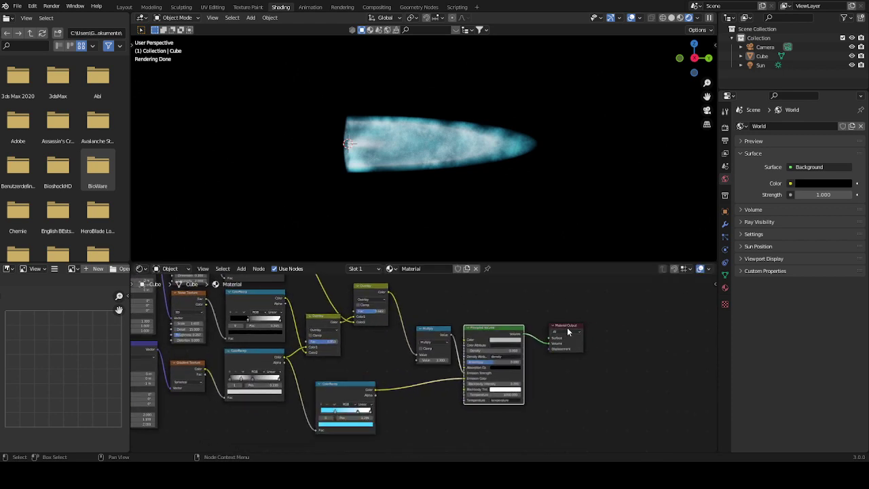
{"action": "left_click_drag", "start_coordinate": [566, 327], "coordinate": [561, 330]}
{"action": "middle_click_drag", "start_coordinate": [241, 371], "coordinate": [449, 394]}
{"action": "scroll", "coordinate": [276, 403], "scroll_direction": "up", "scroll_amount": 3}
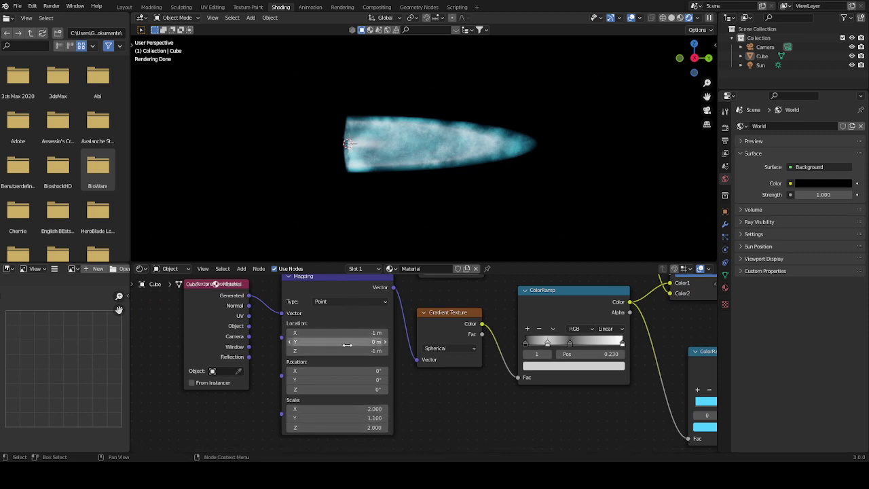
Step: Try duplicating the flame cube beside the original, and undo the duplication
{"action": "middle_click_drag", "start_coordinate": [435, 155], "coordinate": [398, 59]}
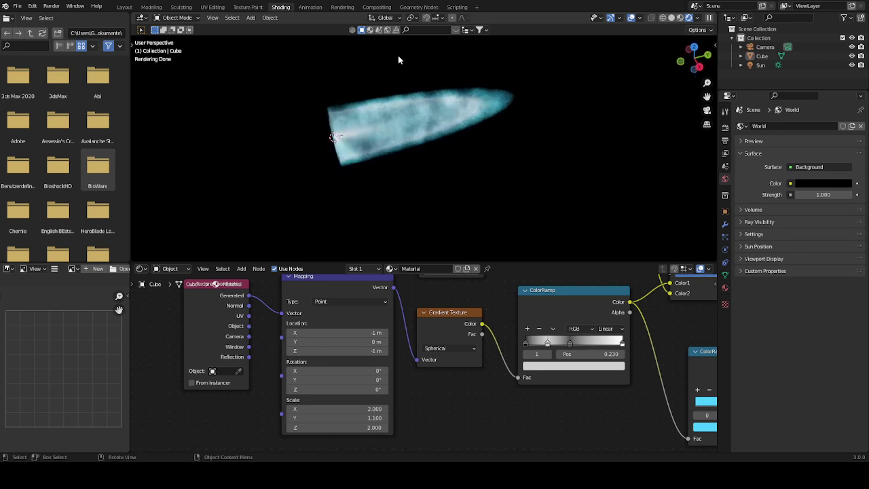
{"action": "left_click", "coordinate": [412, 143]}
{"action": "middle_click_drag", "start_coordinate": [411, 143], "coordinate": [513, 165]}
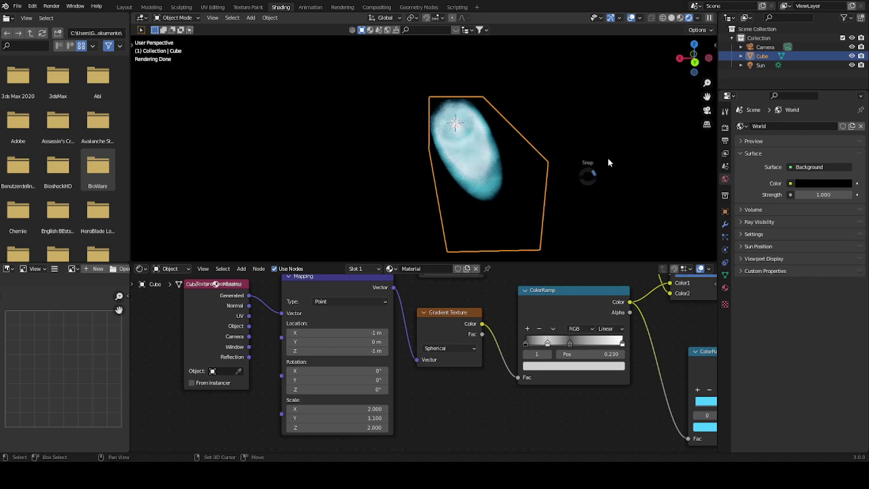
{"action": "key", "text": "shift+d"}
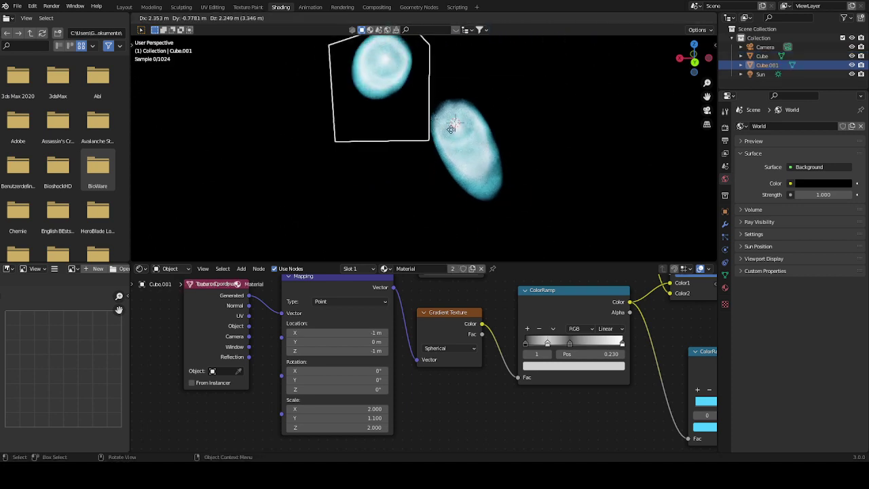
{"action": "right_click", "coordinate": [325, 146]}
{"action": "middle_click_drag", "start_coordinate": [378, 149], "coordinate": [488, 144]}
{"action": "key", "text": "ctrl+z"}
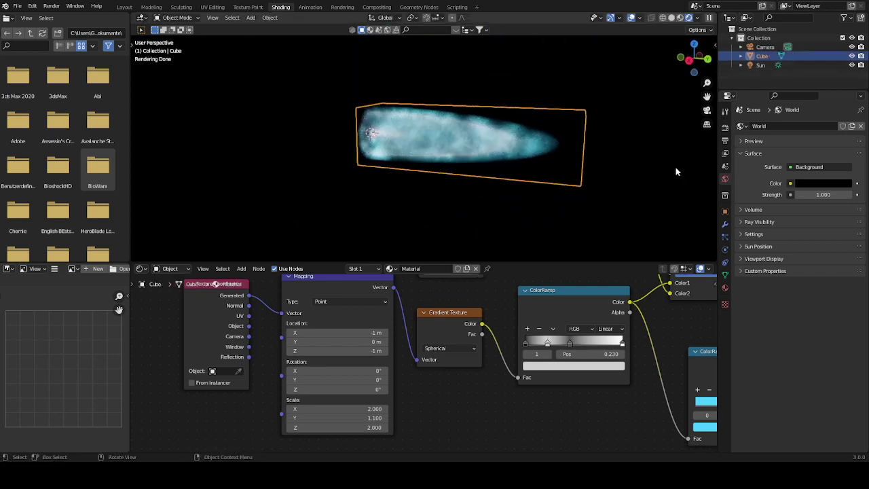
Step: Try an Array modifier with a relative X factor of 1.400 on the flame cube, and remove the modifier
{"action": "left_click", "coordinate": [724, 224]}
{"action": "left_click", "coordinate": [762, 126]}
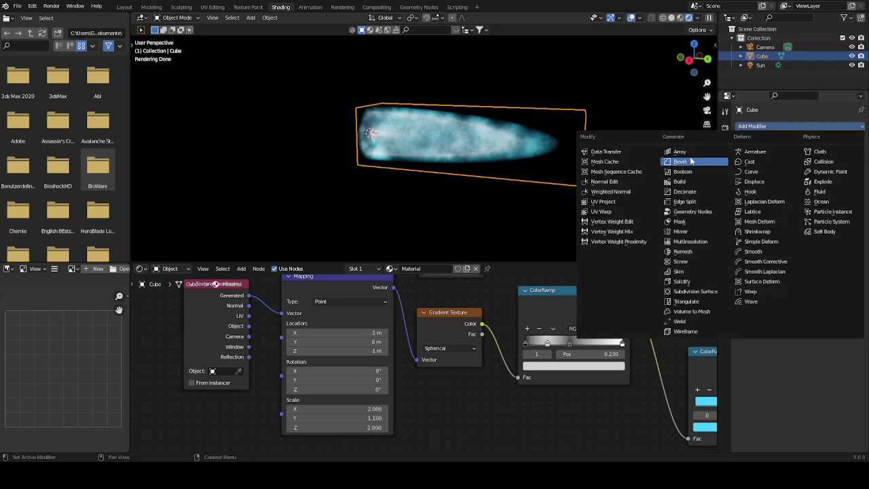
{"action": "left_click", "coordinate": [693, 154]}
{"action": "middle_click_drag", "start_coordinate": [442, 131], "coordinate": [435, 153]}
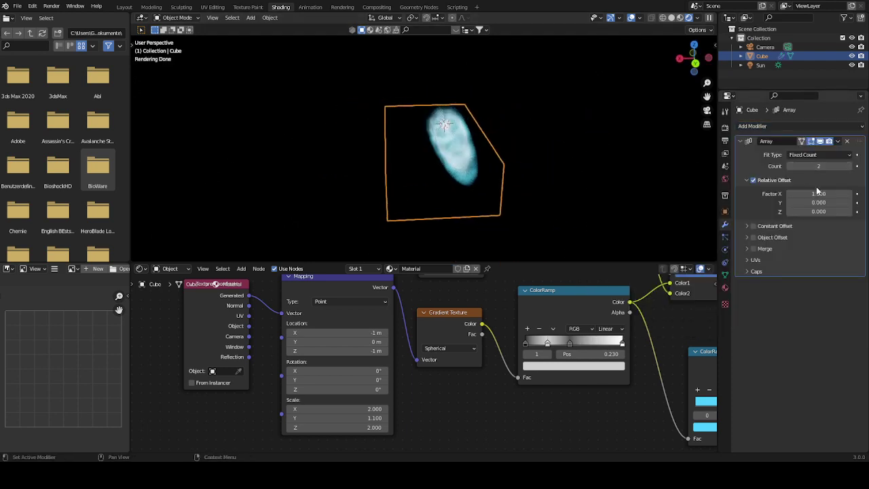
{"action": "left_click_drag", "start_coordinate": [817, 193], "coordinate": [831, 193]}
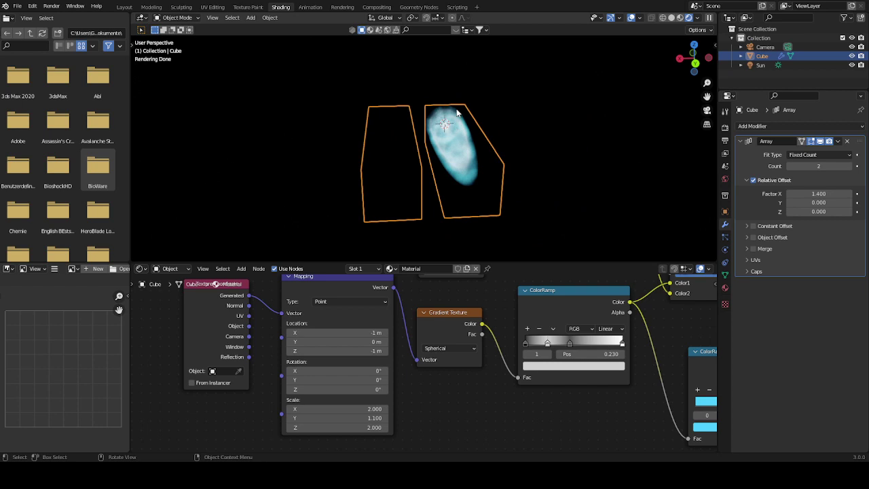
{"action": "middle_click_drag", "start_coordinate": [456, 111], "coordinate": [453, 114]}
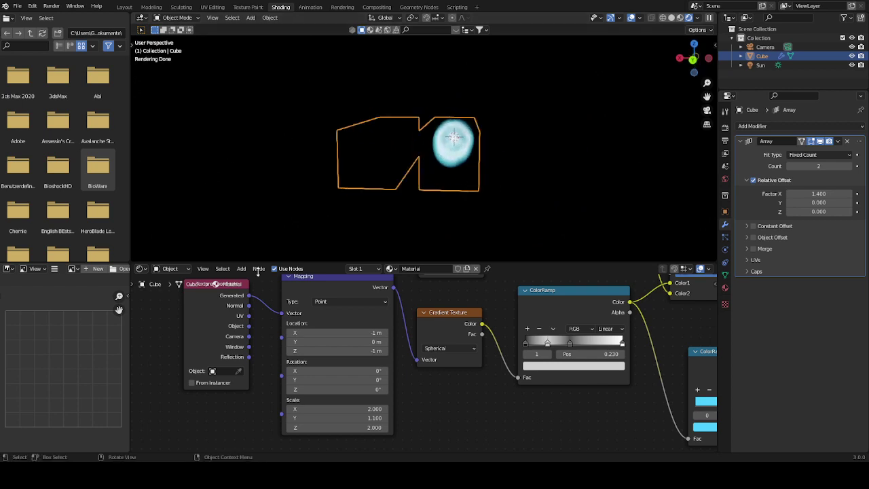
{"action": "middle_click_drag", "start_coordinate": [460, 137], "coordinate": [408, 162]}
{"action": "left_click", "coordinate": [846, 142]}
Step: Try duplicating the flame cube in place without an Array modifier, and undo the copy
{"action": "middle_click_drag", "start_coordinate": [475, 135], "coordinate": [509, 146]}
{"action": "key", "text": "shift+d"}
{"action": "left_click", "coordinate": [406, 119]}
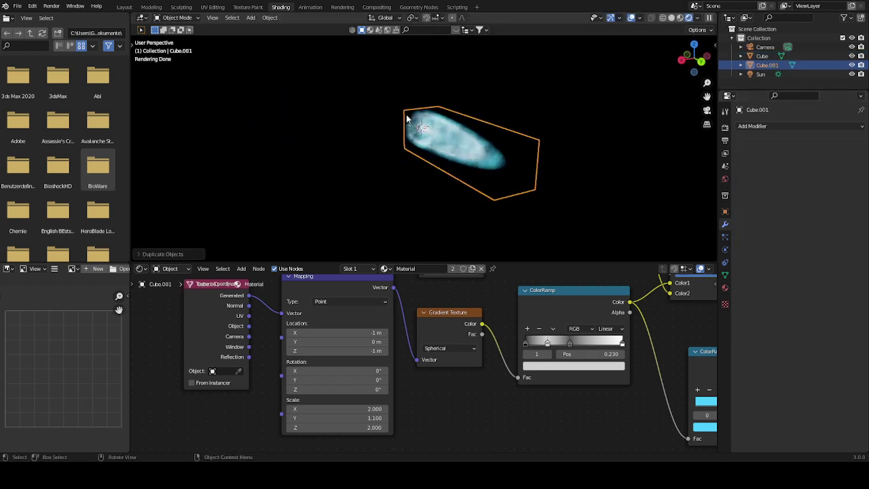
{"action": "key", "text": "ctrl+z"}
Step: Switch the Noise Texture's dimensions from 3D to 4D
{"action": "key", "text": "Home"}
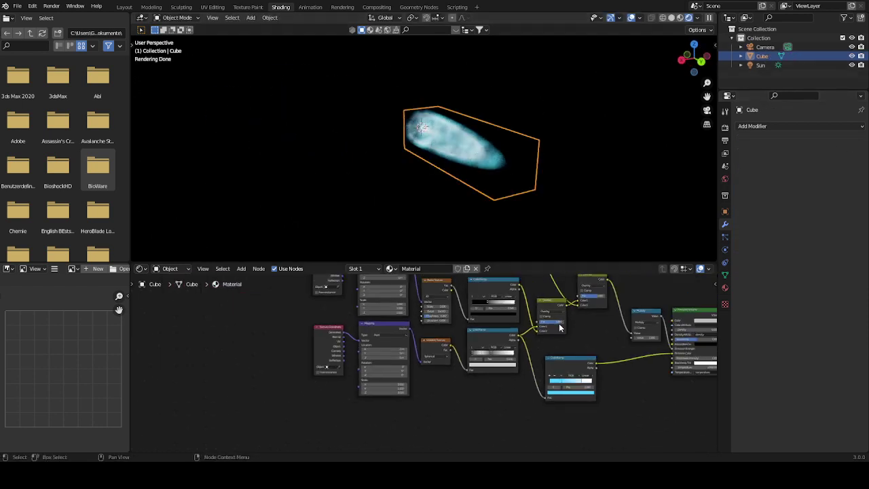
{"action": "scroll", "coordinate": [455, 340], "scroll_direction": "up", "scroll_amount": 6}
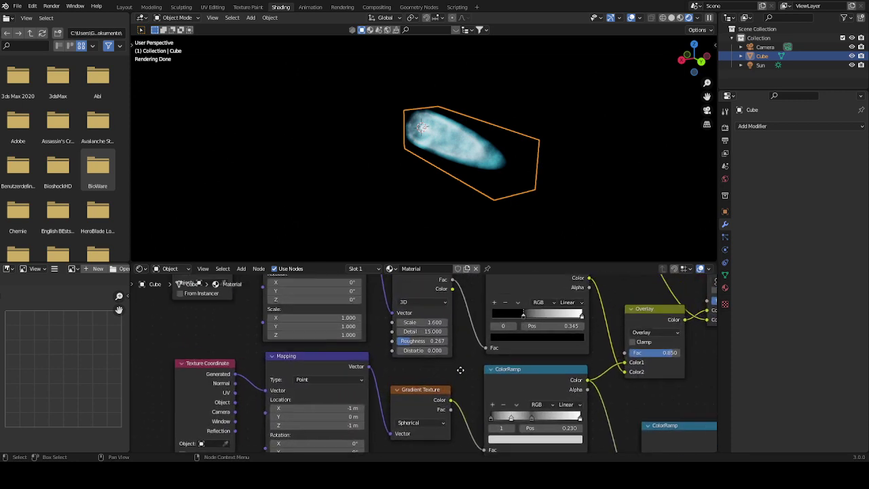
{"action": "middle_click_drag", "start_coordinate": [475, 343], "coordinate": [471, 375]}
{"action": "left_click", "coordinate": [427, 315]}
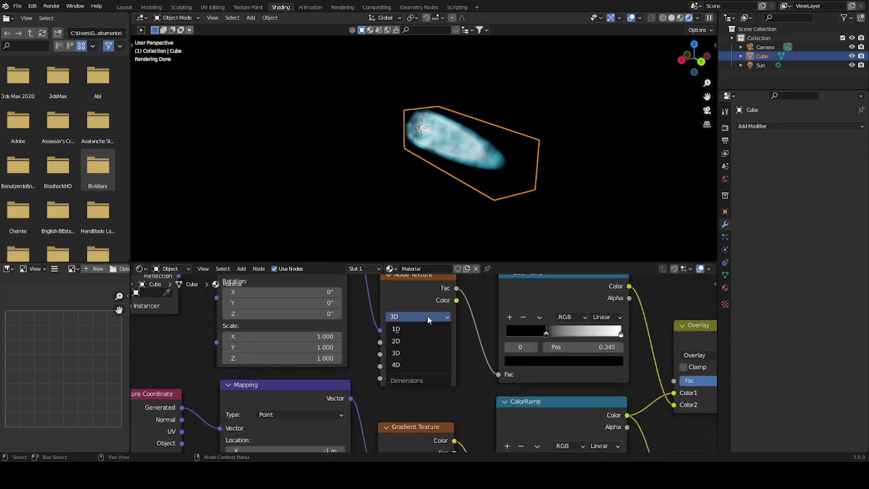
{"action": "left_click", "coordinate": [417, 367]}
{"action": "left_click_drag", "start_coordinate": [428, 341], "coordinate": [444, 319]}
Step: Switch the Musgrave Texture to 4D and set its W value to -11.100 to vary the flame pattern
{"action": "scroll", "coordinate": [460, 353], "scroll_direction": "down", "scroll_amount": 4}
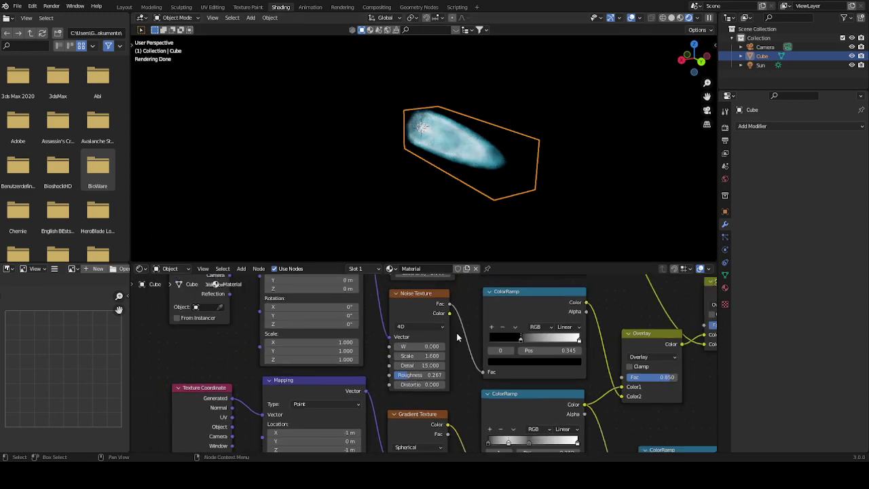
{"action": "left_click", "coordinate": [428, 314]}
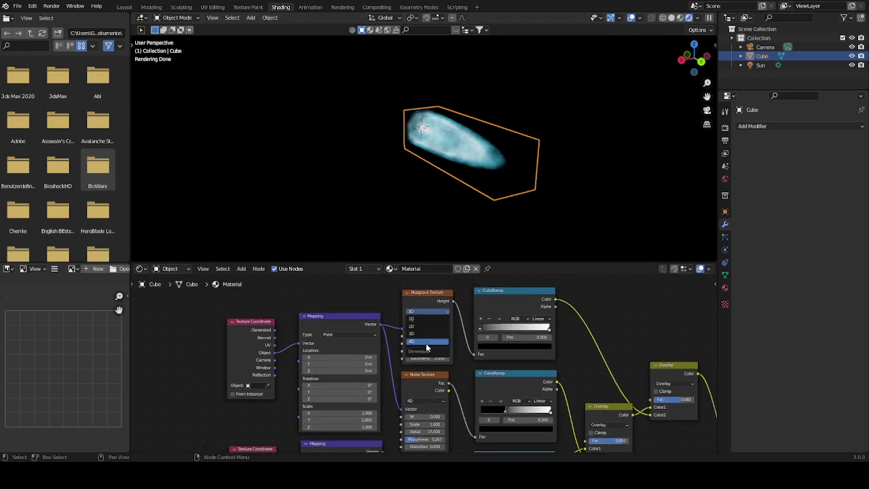
{"action": "left_click", "coordinate": [426, 342]}
{"action": "scroll", "coordinate": [460, 361], "scroll_direction": "up", "scroll_amount": 3}
{"action": "left_click_drag", "start_coordinate": [427, 323], "coordinate": [407, 323]}
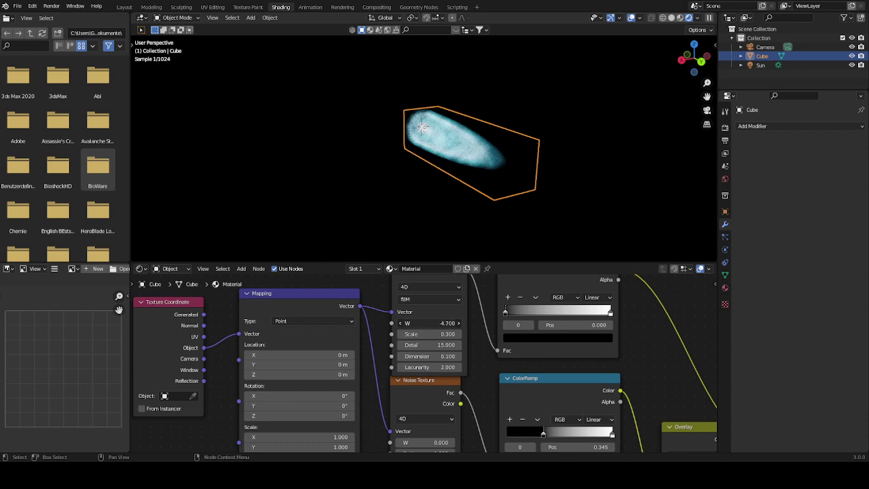
{"action": "middle_click_drag", "start_coordinate": [457, 178], "coordinate": [522, 160]}
{"action": "mouse_move", "coordinate": [428, 323]}
{"action": "left_mouse_down"}
{"action": "mouse_move", "coordinate": [451, 323]}
{"action": "mouse_move", "coordinate": [417, 324]}
{"action": "left_mouse_up"}
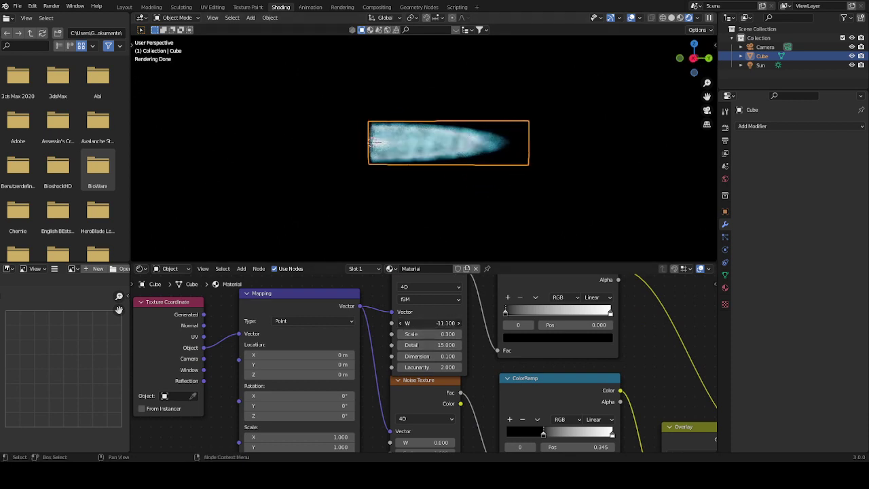
Step: Set the Noise Texture's W value to -3.000 and check the flame from another angle
{"action": "middle_click_drag", "start_coordinate": [458, 386], "coordinate": [451, 314]}
{"action": "left_click_drag", "start_coordinate": [423, 370], "coordinate": [389, 370]}
{"action": "scroll", "coordinate": [461, 395], "scroll_direction": "down", "scroll_amount": 5}
{"action": "middle_click_drag", "start_coordinate": [442, 445], "coordinate": [427, 367]}
{"action": "scroll", "coordinate": [427, 372], "scroll_direction": "up", "scroll_amount": 6}
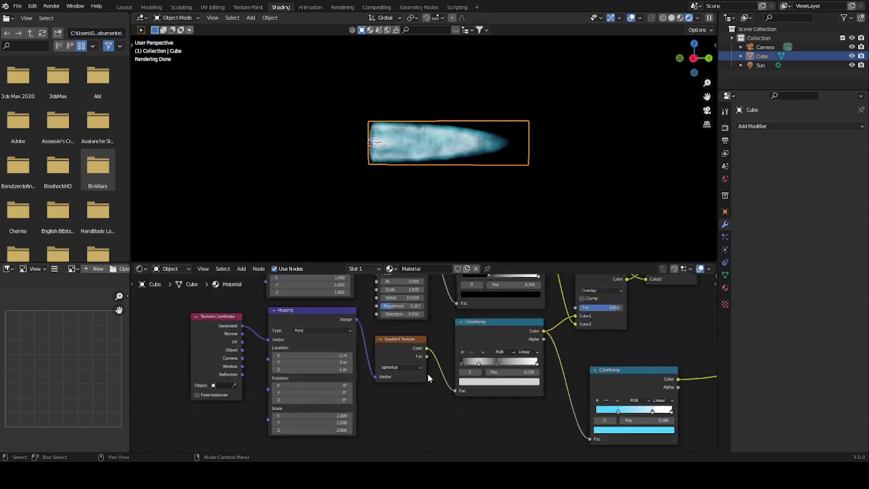
{"action": "middle_click_drag", "start_coordinate": [446, 279], "coordinate": [419, 401]}
{"action": "middle_click_drag", "start_coordinate": [435, 140], "coordinate": [506, 123]}
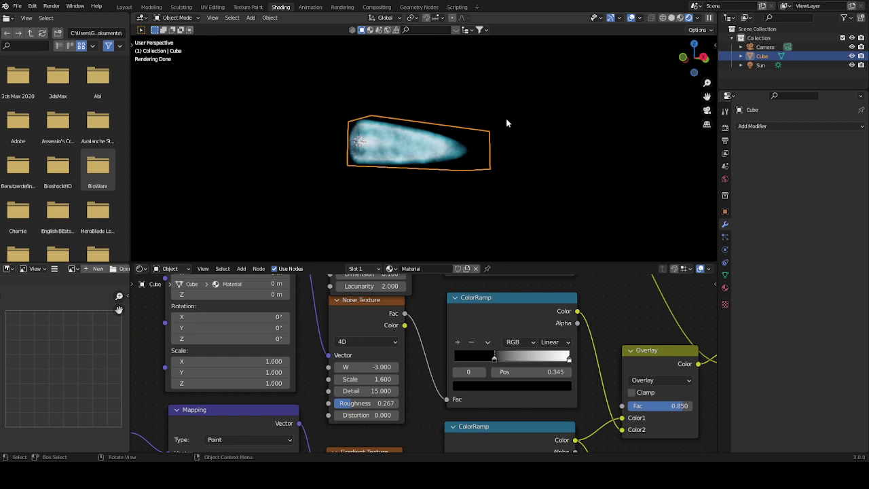
{"action": "scroll", "coordinate": [420, 371], "scroll_direction": "down", "scroll_amount": 5}
{"action": "middle_click_drag", "start_coordinate": [454, 304], "coordinate": [458, 352]}
{"action": "middle_click_drag", "start_coordinate": [490, 159], "coordinate": [438, 164]}
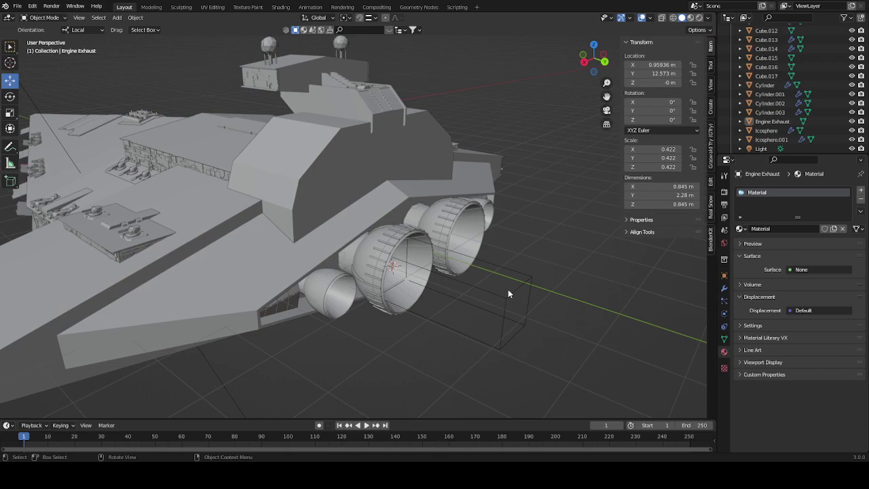
Step: Switch the spaceship scene's viewport to rendered shading
{"action": "left_click", "coordinate": [507, 293]}
{"action": "key", "text": "z"}
{"action": "left_click", "coordinate": [554, 230]}
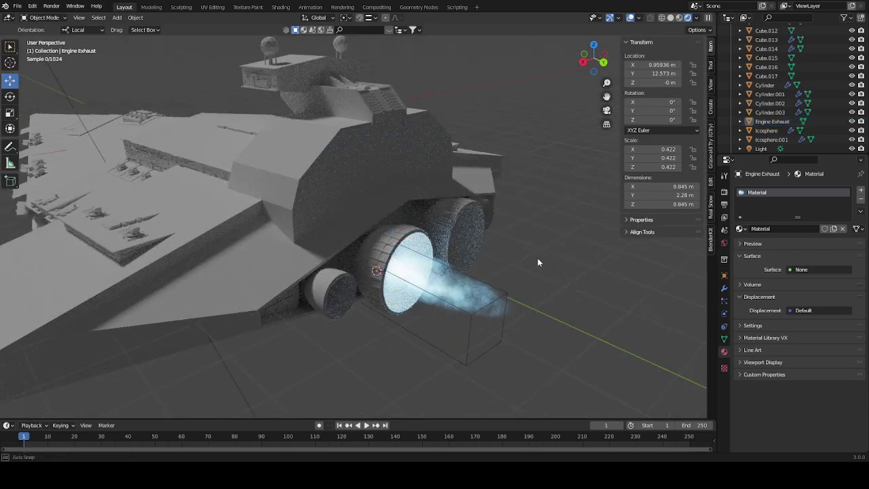
Step: Examine the Engine Exhaust flame behind the ship's engine from several angles and select its volume cube
{"action": "middle_click_drag", "start_coordinate": [538, 262], "coordinate": [331, 202]}
{"action": "scroll", "coordinate": [367, 219], "scroll_direction": "up", "scroll_amount": 1}
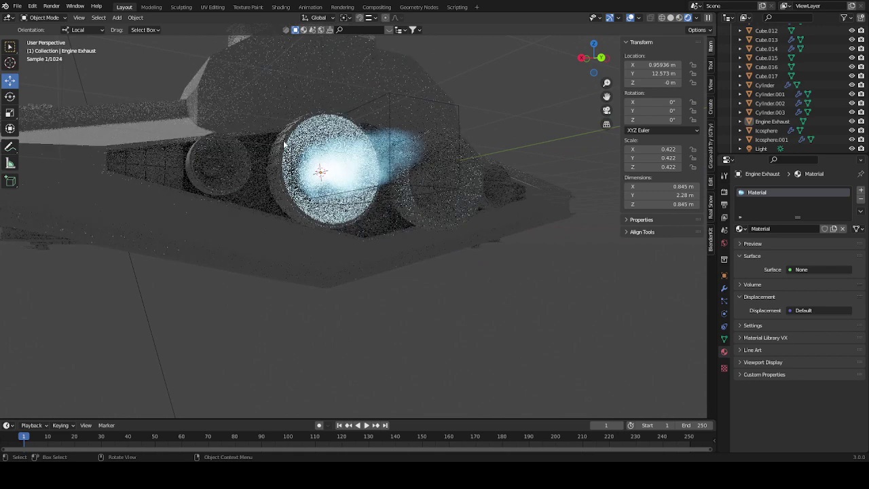
{"action": "middle_click_drag", "start_coordinate": [264, 138], "coordinate": [289, 135]}
{"action": "scroll", "coordinate": [277, 171], "scroll_direction": "down", "scroll_amount": 6}
{"action": "middle_click_drag", "start_coordinate": [279, 174], "coordinate": [314, 198]}
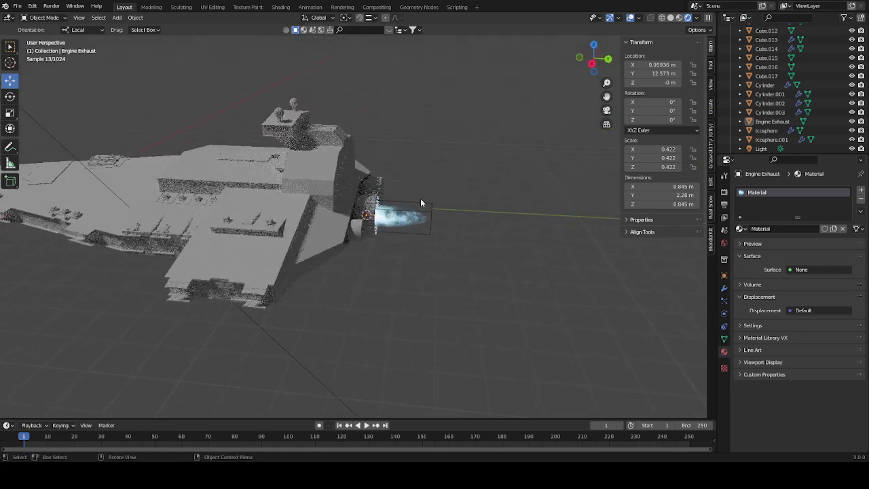
{"action": "left_click", "coordinate": [419, 209]}
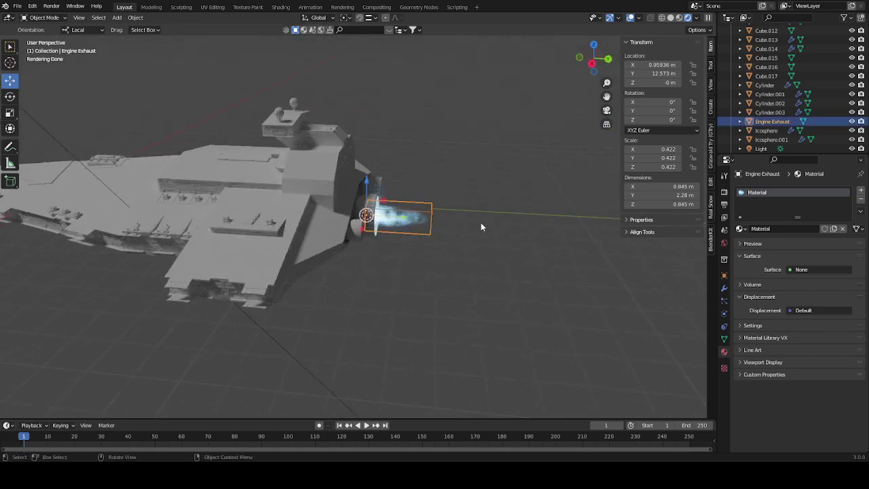